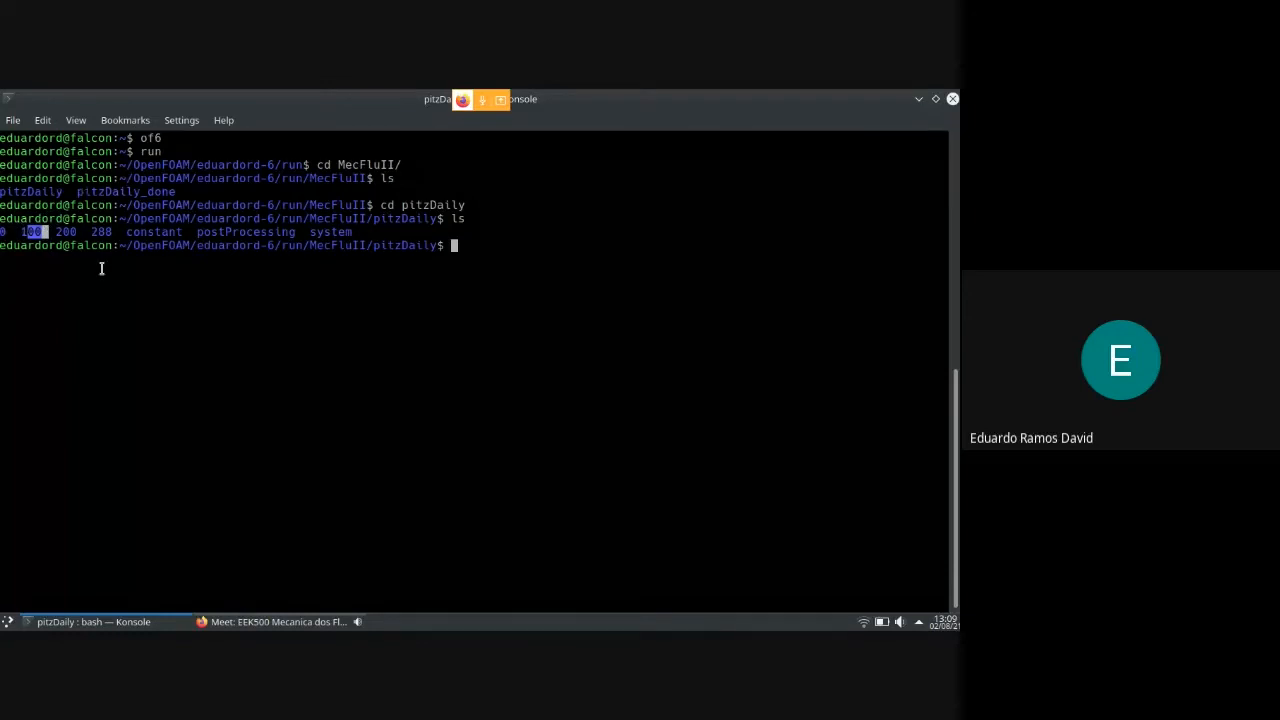
Launch paraFoam in the background from the pitzDaily case folder and load the case's geometry
{"action": "type", "text": "paraFoam &"}
{"action": "key", "text": "Return"}
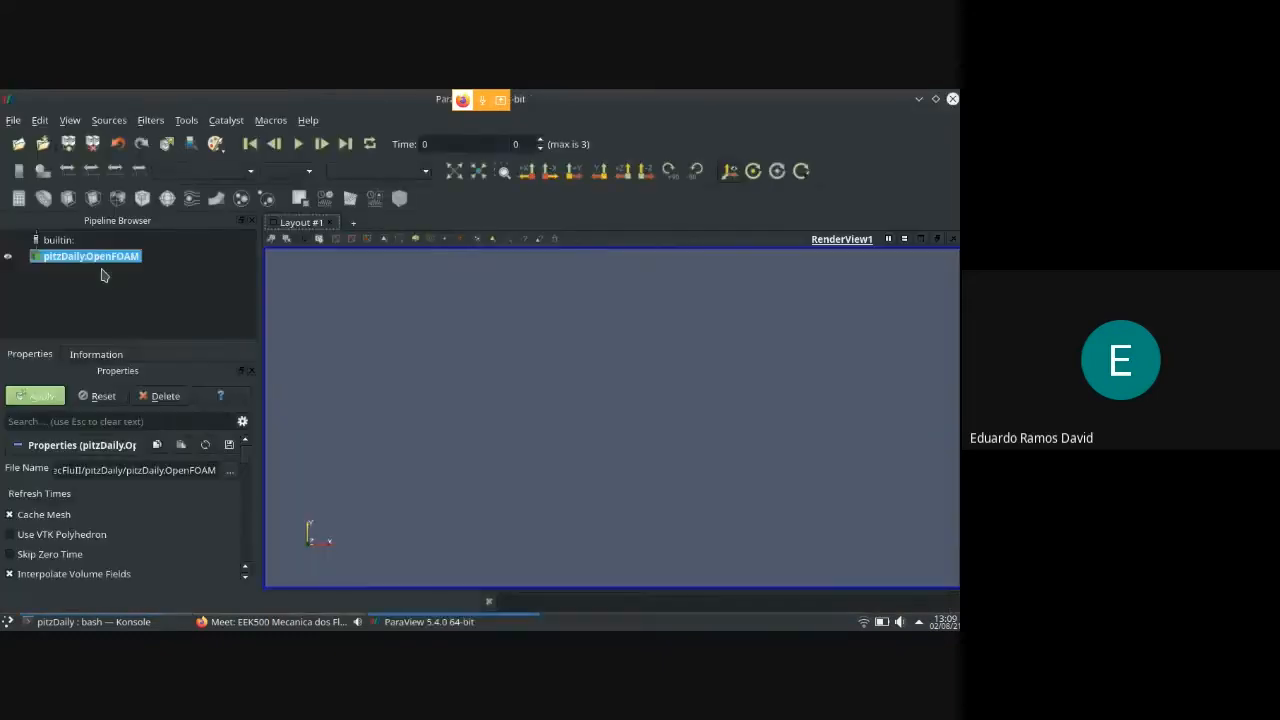
{"action": "left_click", "coordinate": [35, 397]}
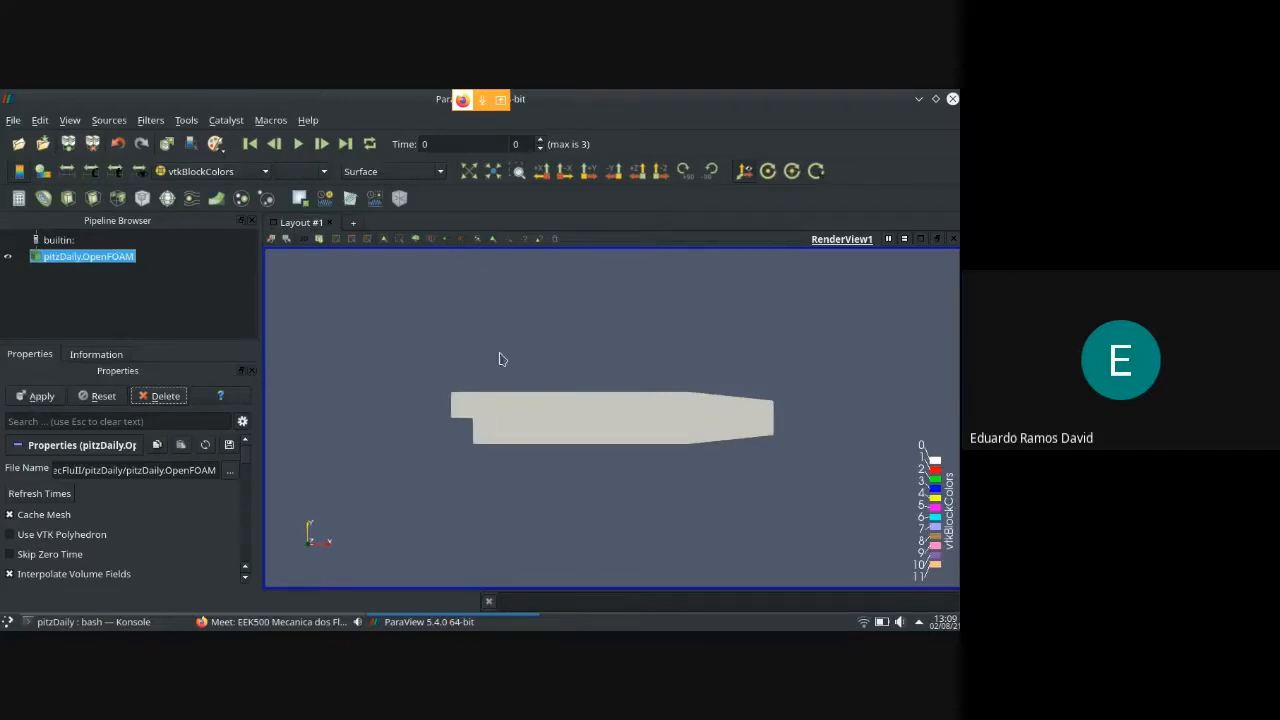
Show the geometry as Surface With Edges to inspect the mesh, and return it to the Surface representation
{"action": "left_click", "coordinate": [386, 173]}
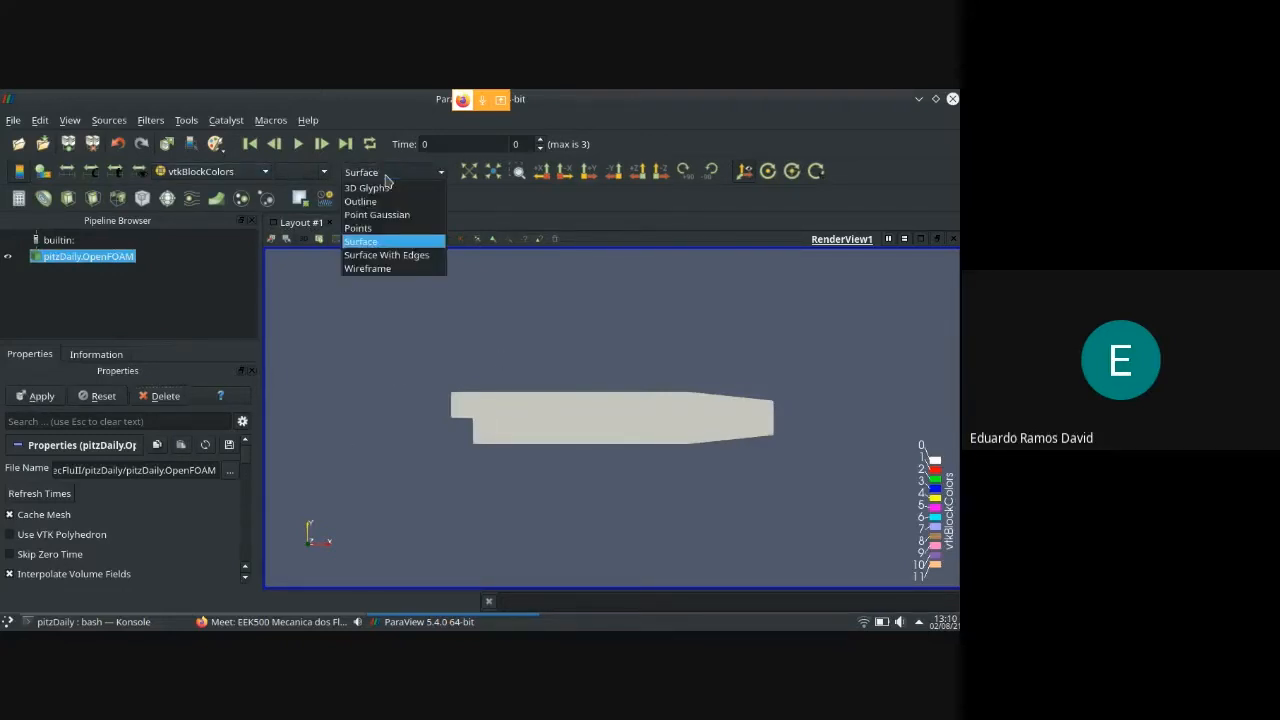
{"action": "left_click", "coordinate": [392, 255]}
{"action": "scroll", "coordinate": [516, 437], "scroll_direction": "up", "scroll_amount": 5}
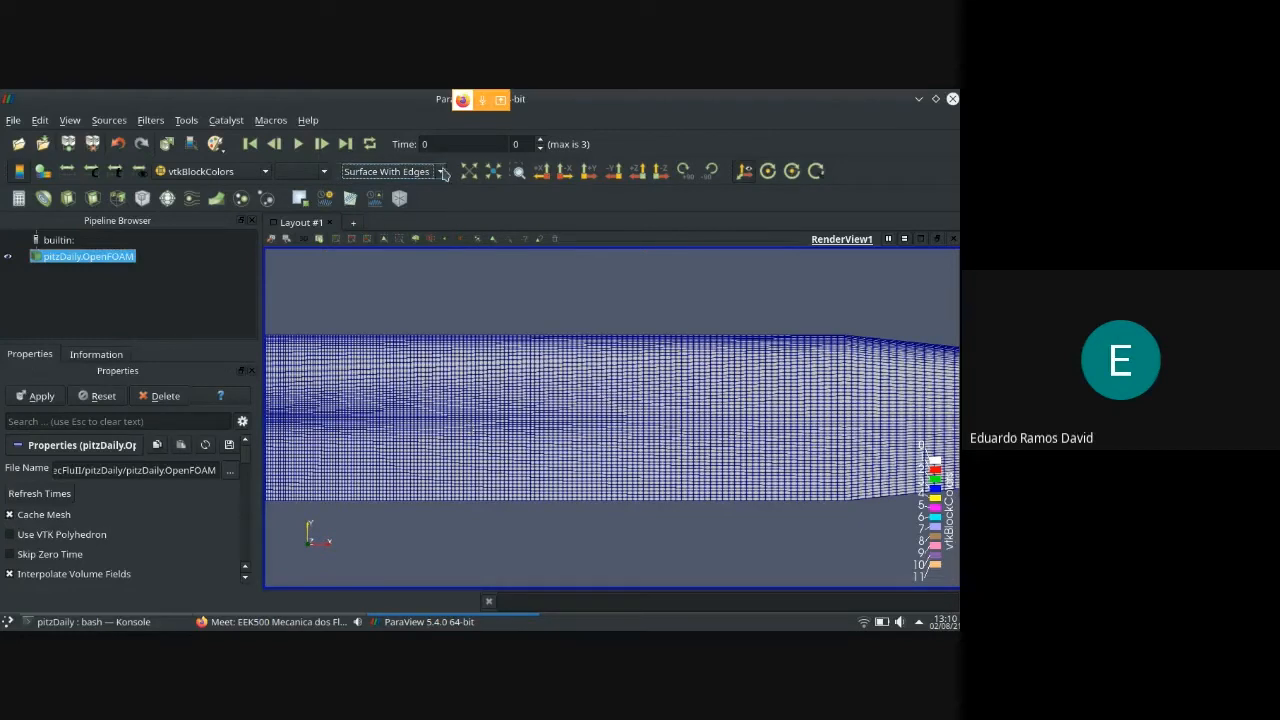
{"action": "left_click", "coordinate": [392, 171]}
{"action": "left_click", "coordinate": [378, 243]}
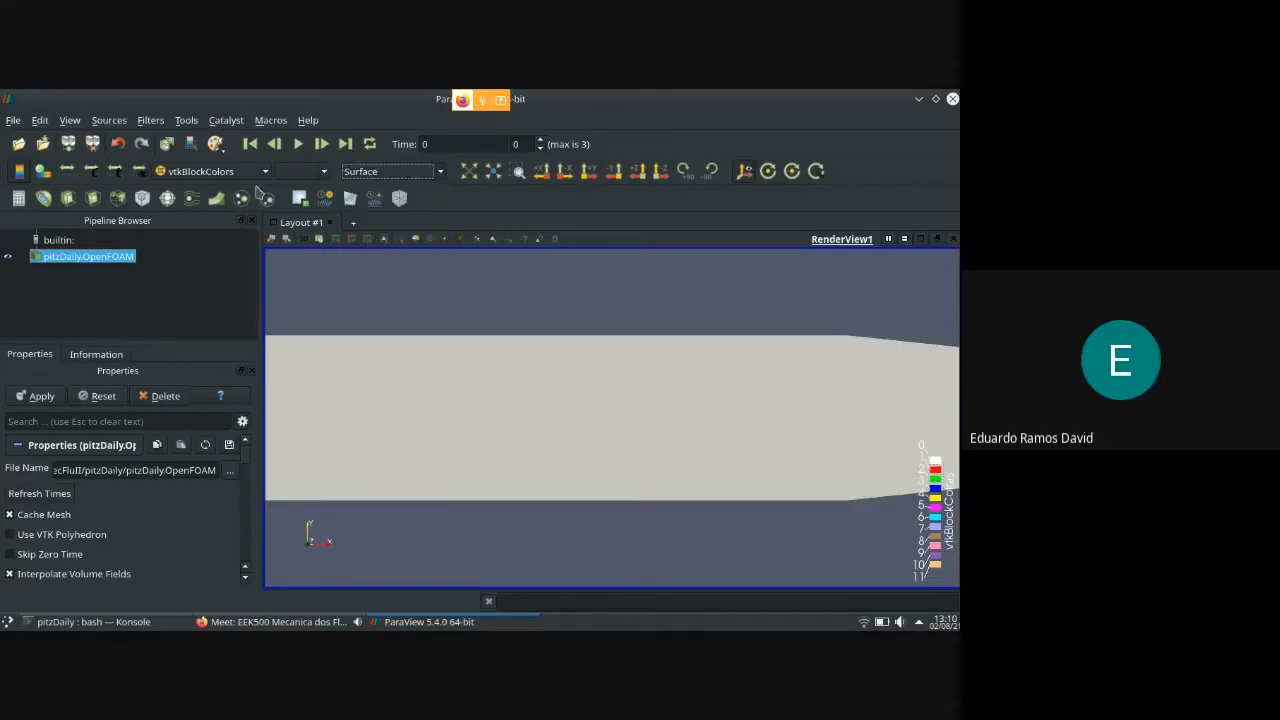
Color the geometry by the cell field U with the whole domain in view
{"action": "left_click", "coordinate": [222, 172]}
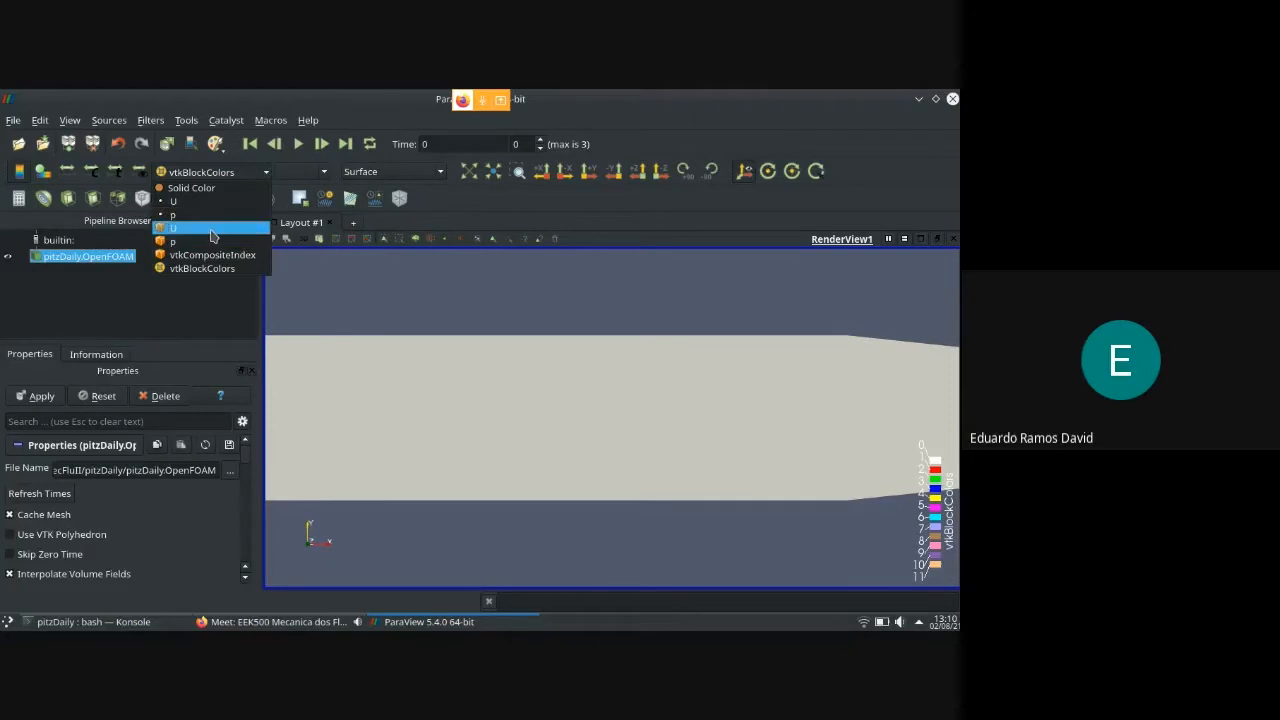
{"action": "left_click", "coordinate": [212, 235]}
{"action": "scroll", "coordinate": [406, 342], "scroll_direction": "down", "scroll_amount": 5}
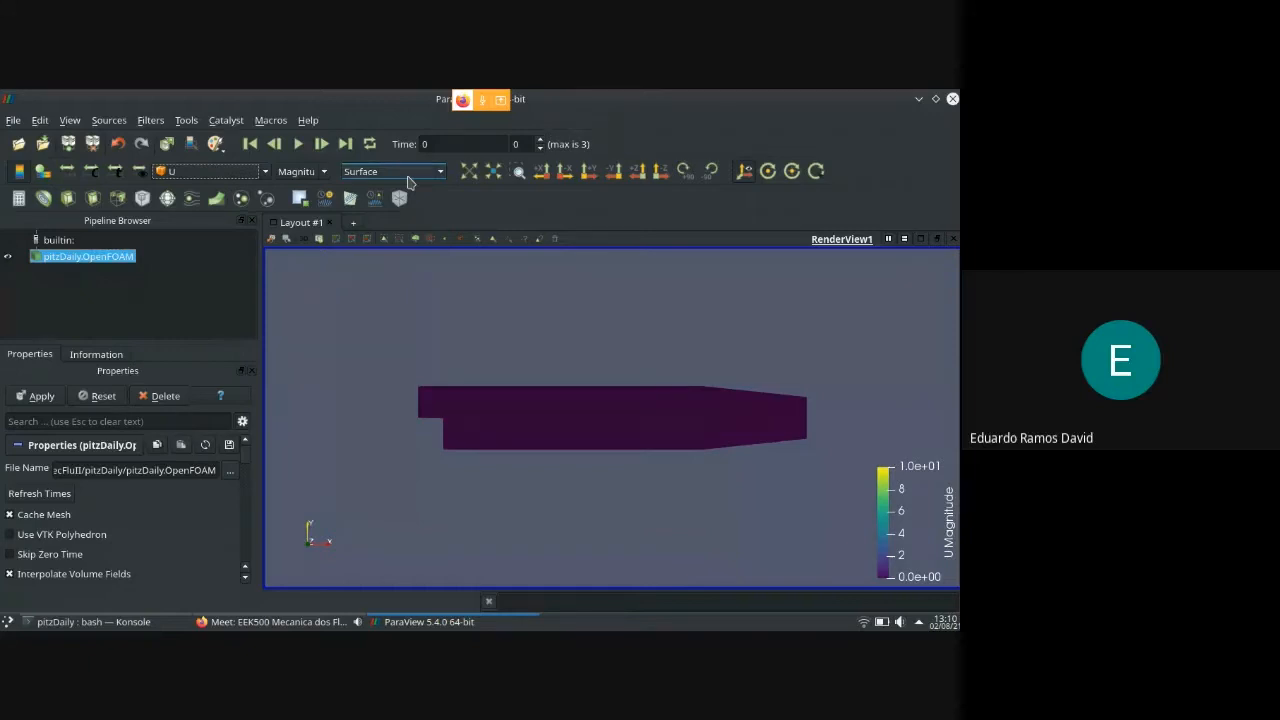
Advance the solution one time step after another up to time 288
{"action": "left_click", "coordinate": [322, 145]}
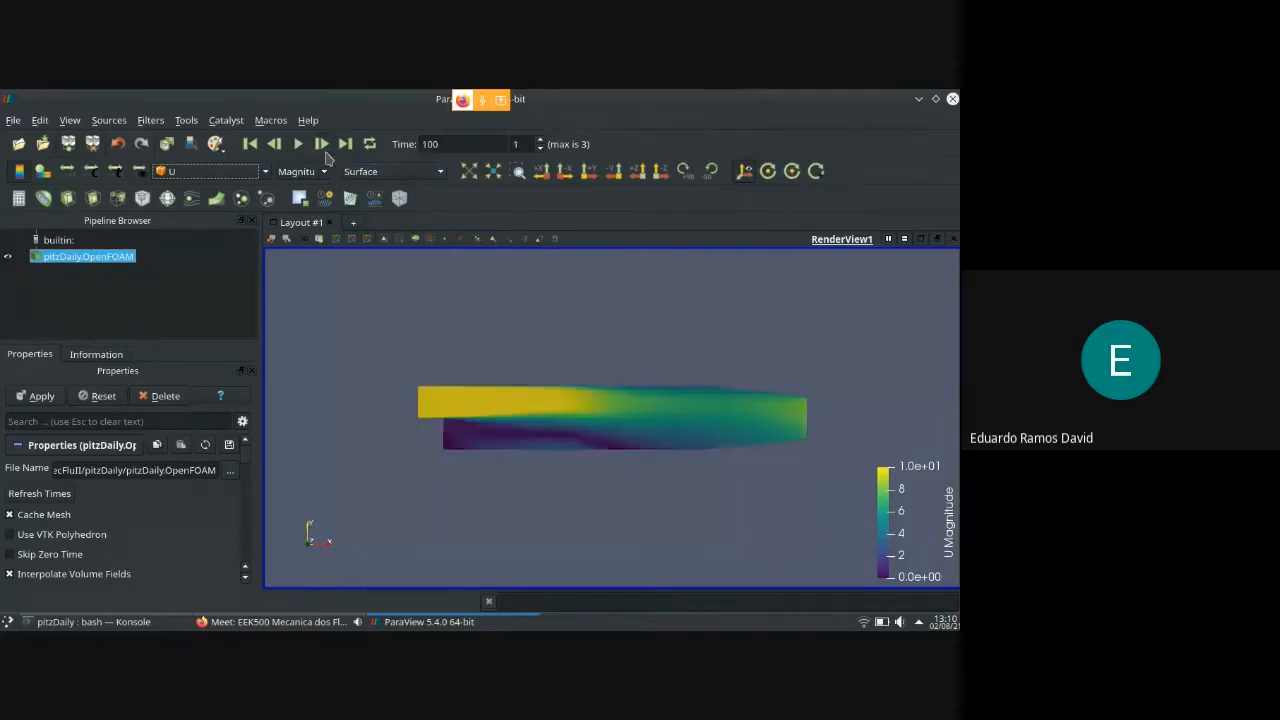
{"action": "left_click", "coordinate": [324, 150]}
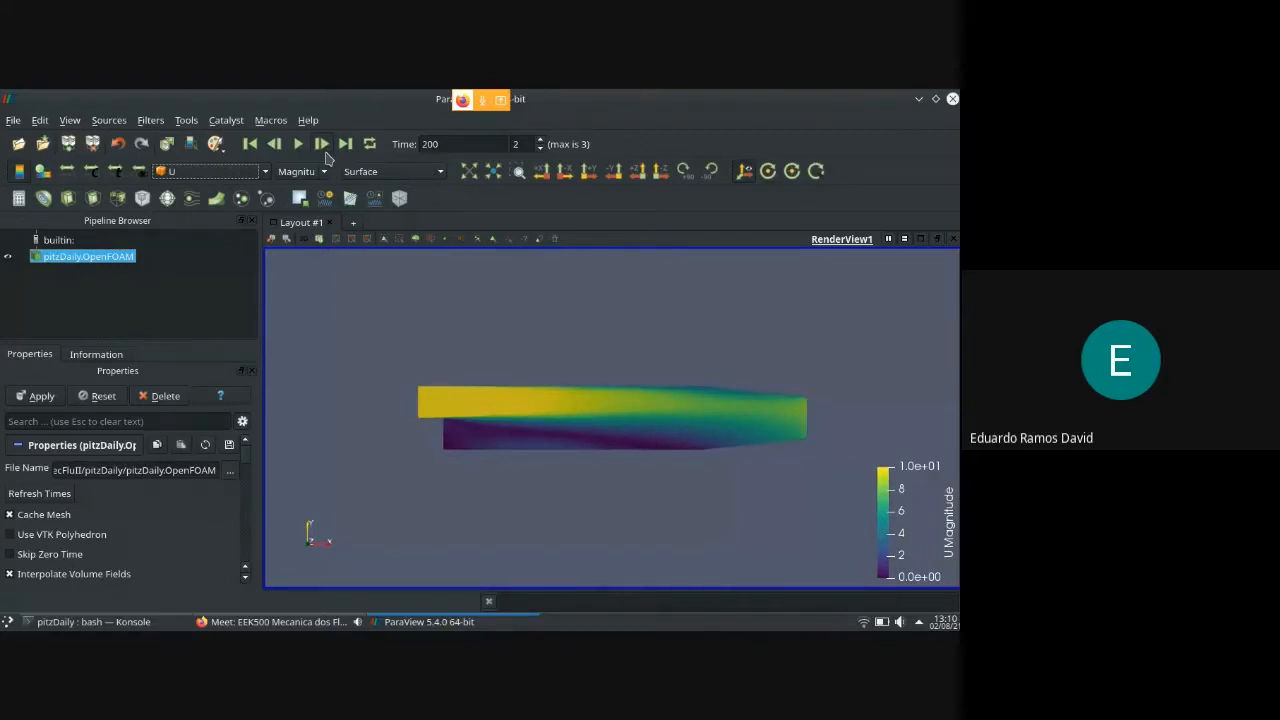
{"action": "left_click", "coordinate": [322, 146]}
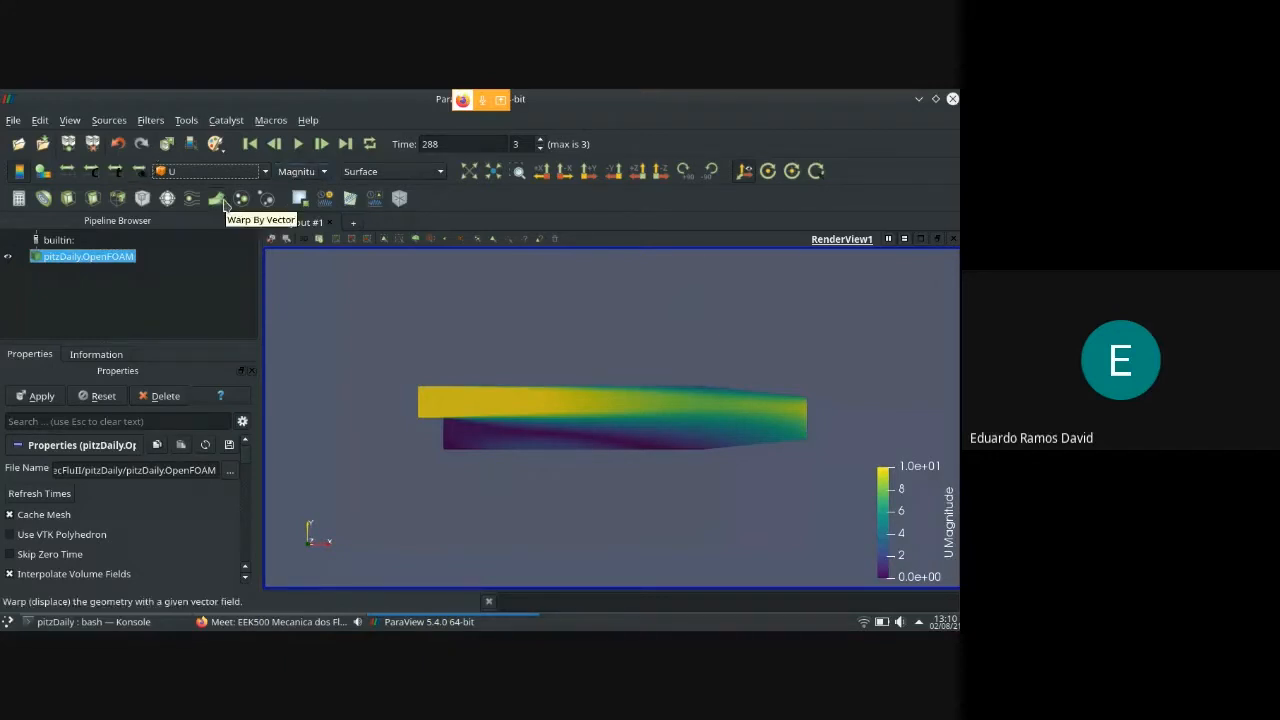
Examine the X, Y and Z components of U one by one, and return the coloring to Magnitude
{"action": "left_click", "coordinate": [296, 174]}
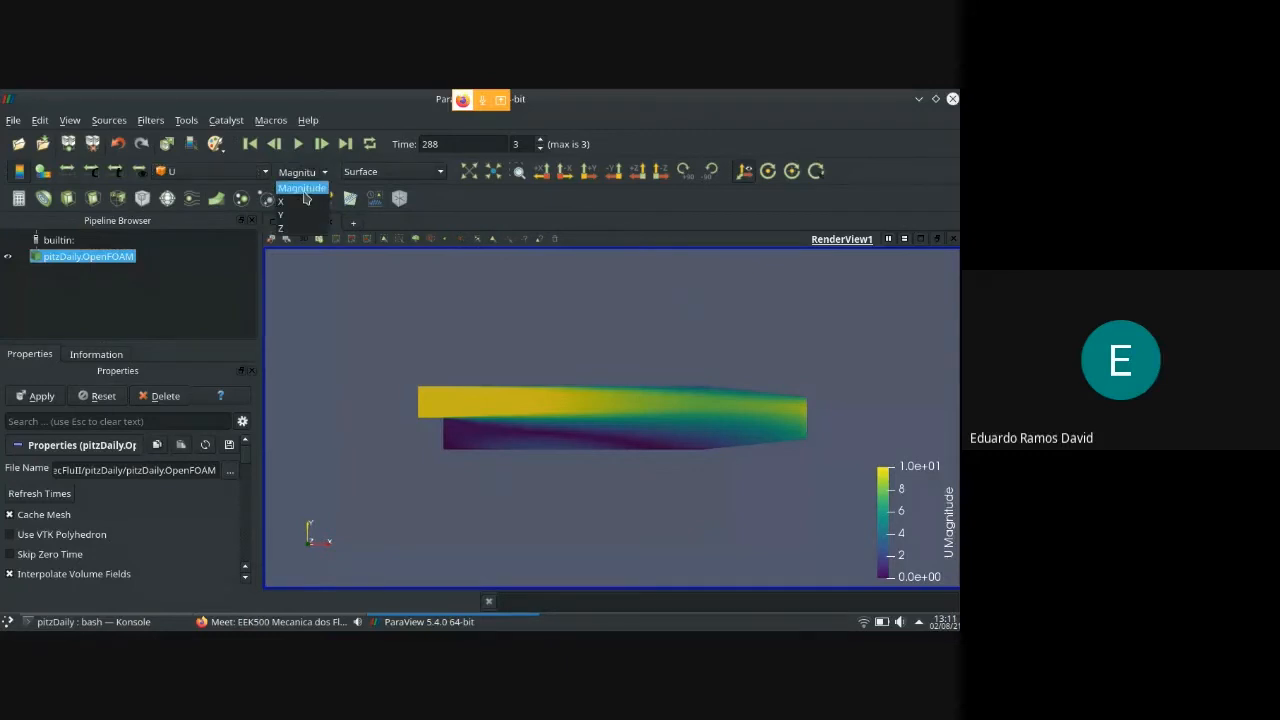
{"action": "left_click", "coordinate": [303, 201]}
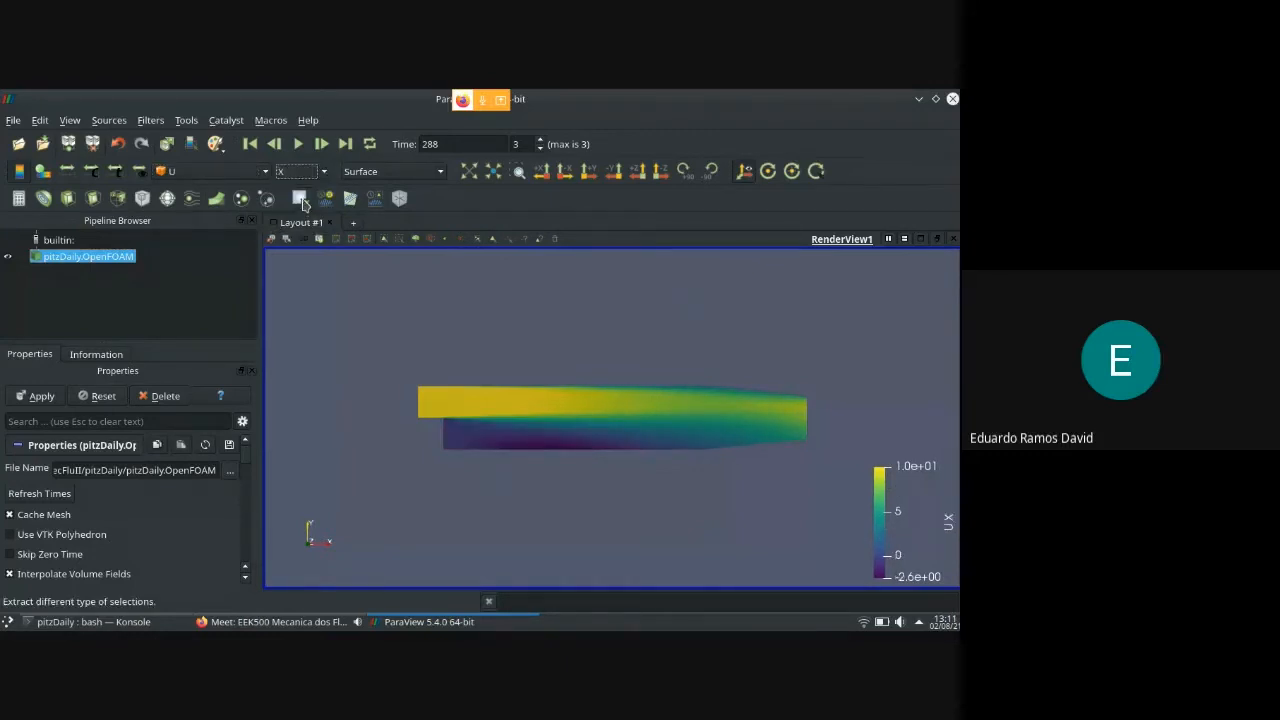
{"action": "left_click", "coordinate": [298, 171]}
{"action": "left_click", "coordinate": [296, 211]}
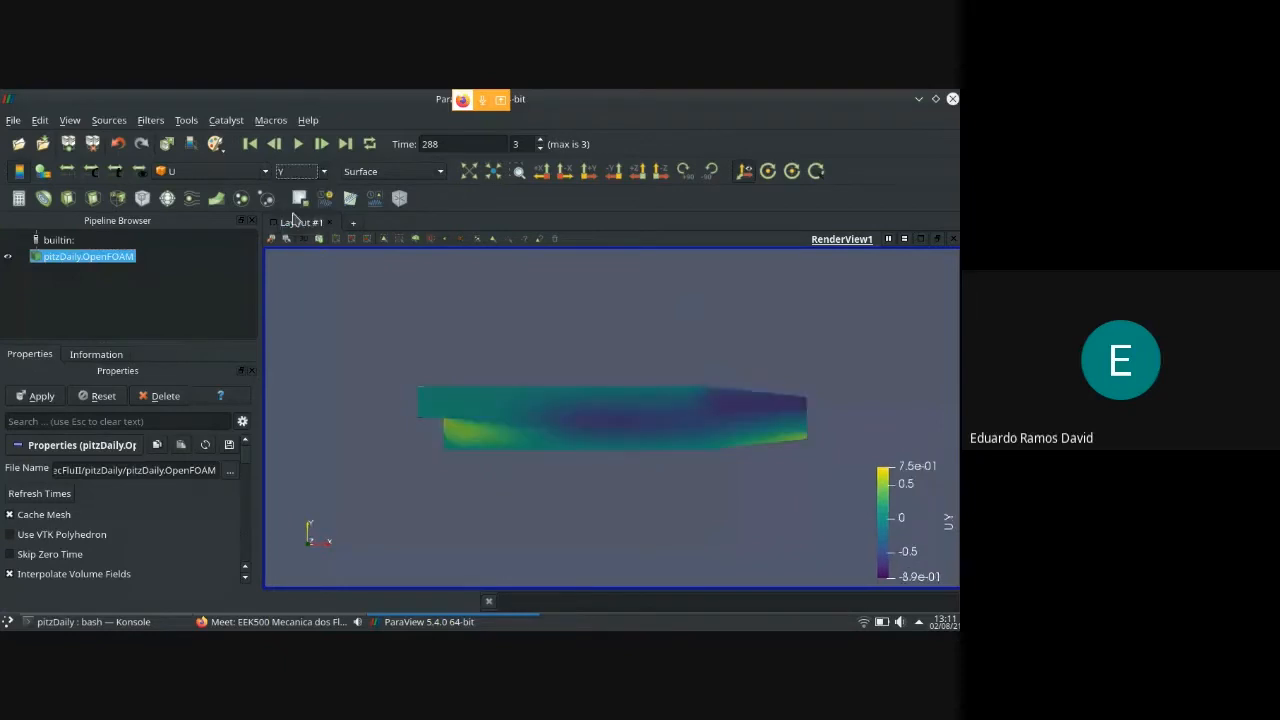
{"action": "left_click", "coordinate": [293, 172]}
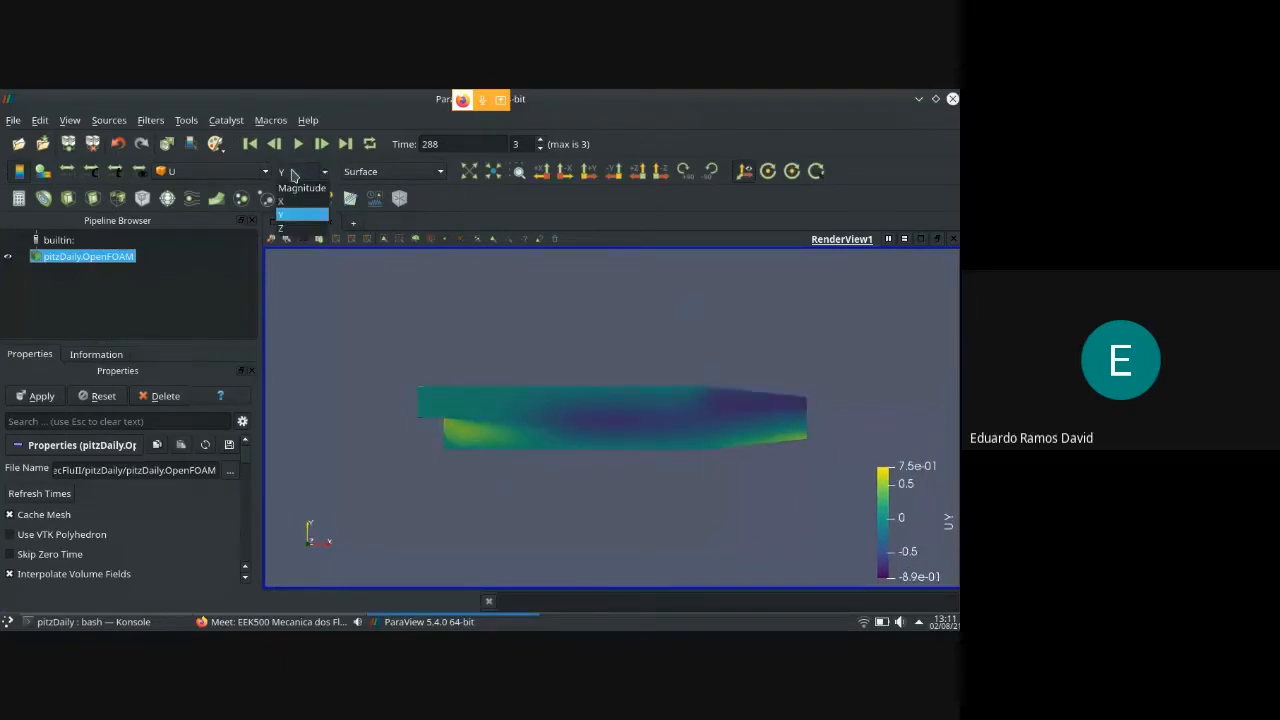
{"action": "left_click", "coordinate": [286, 228]}
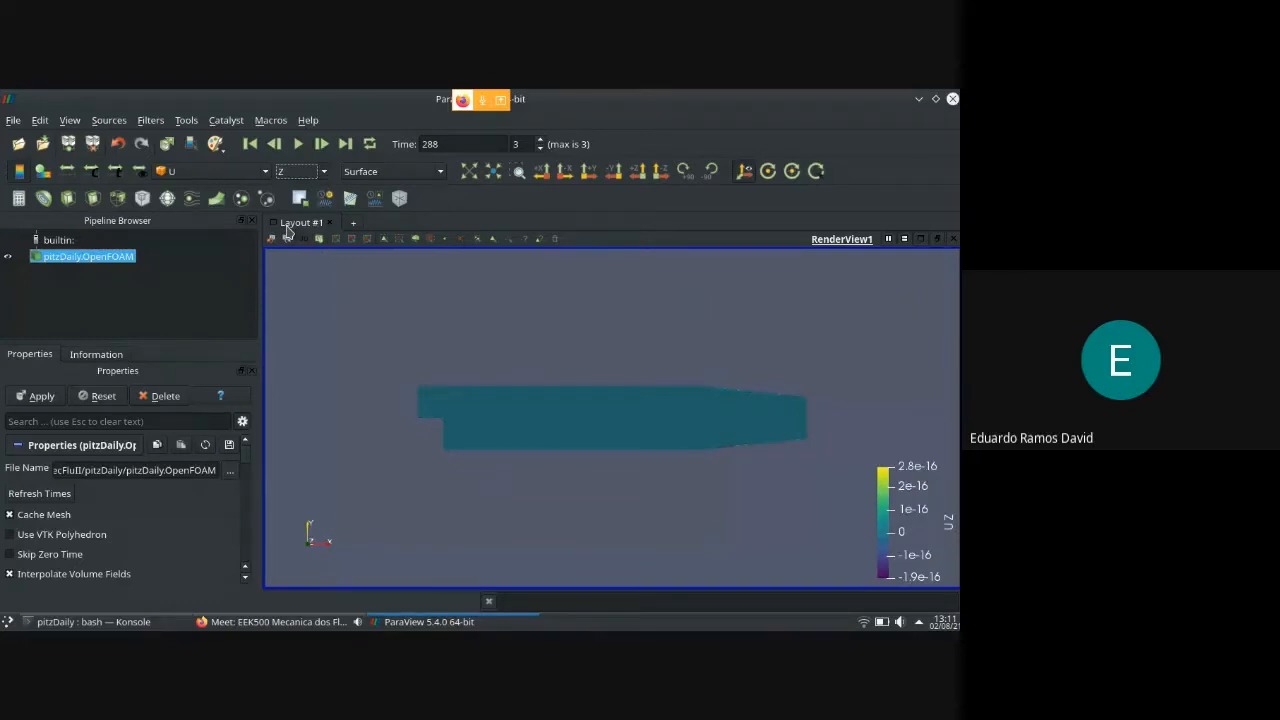
{"action": "left_click", "coordinate": [296, 174]}
{"action": "left_click", "coordinate": [298, 188]}
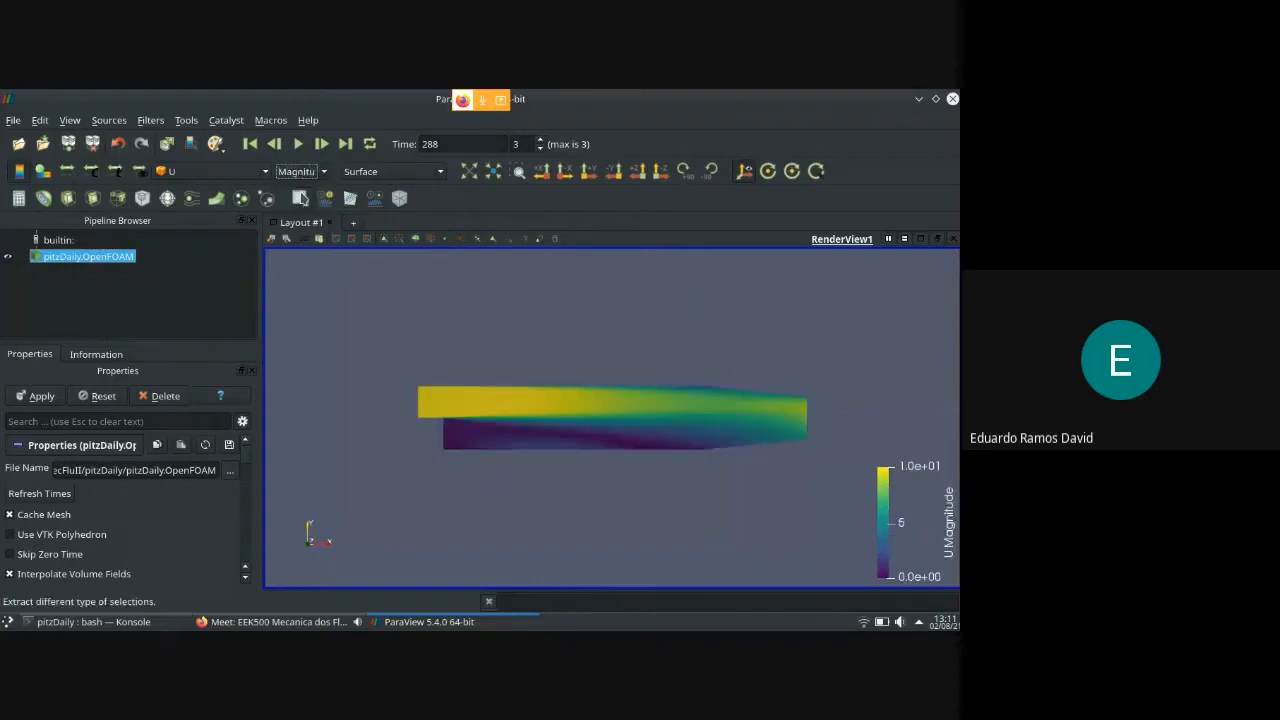
Color the geometry by the cell field p
{"action": "left_click", "coordinate": [214, 172]}
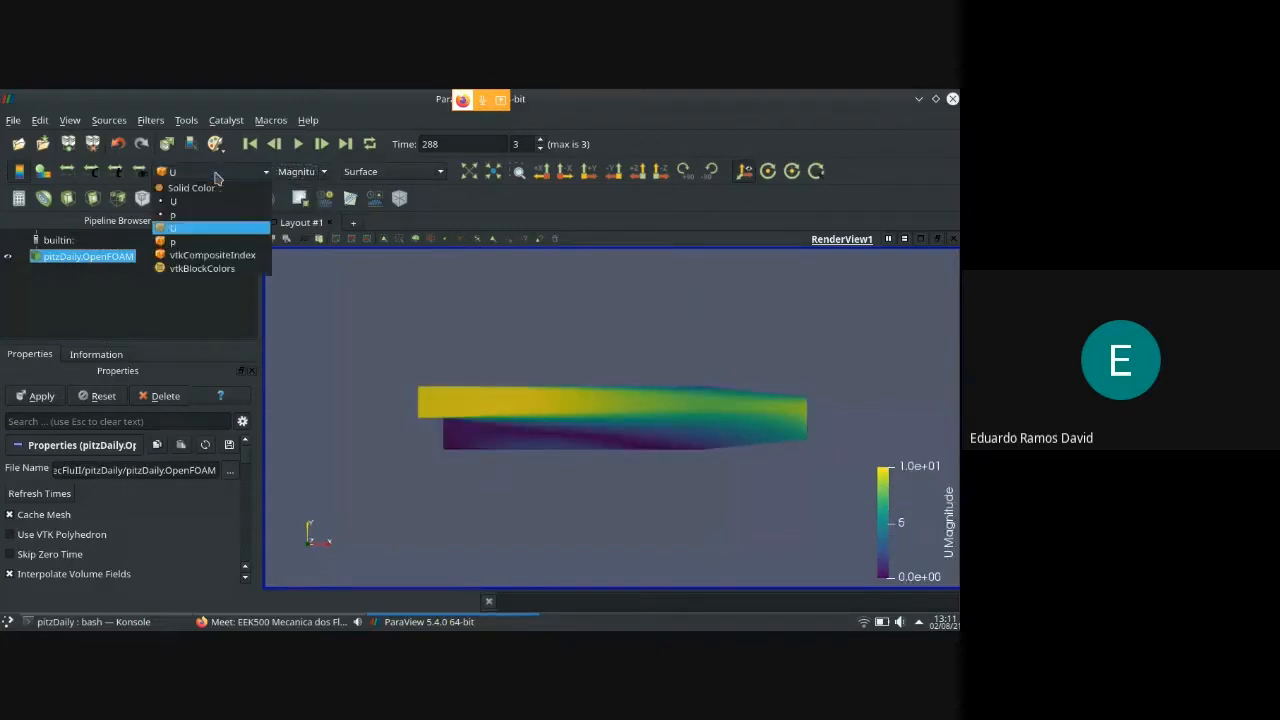
{"action": "left_click", "coordinate": [206, 230]}
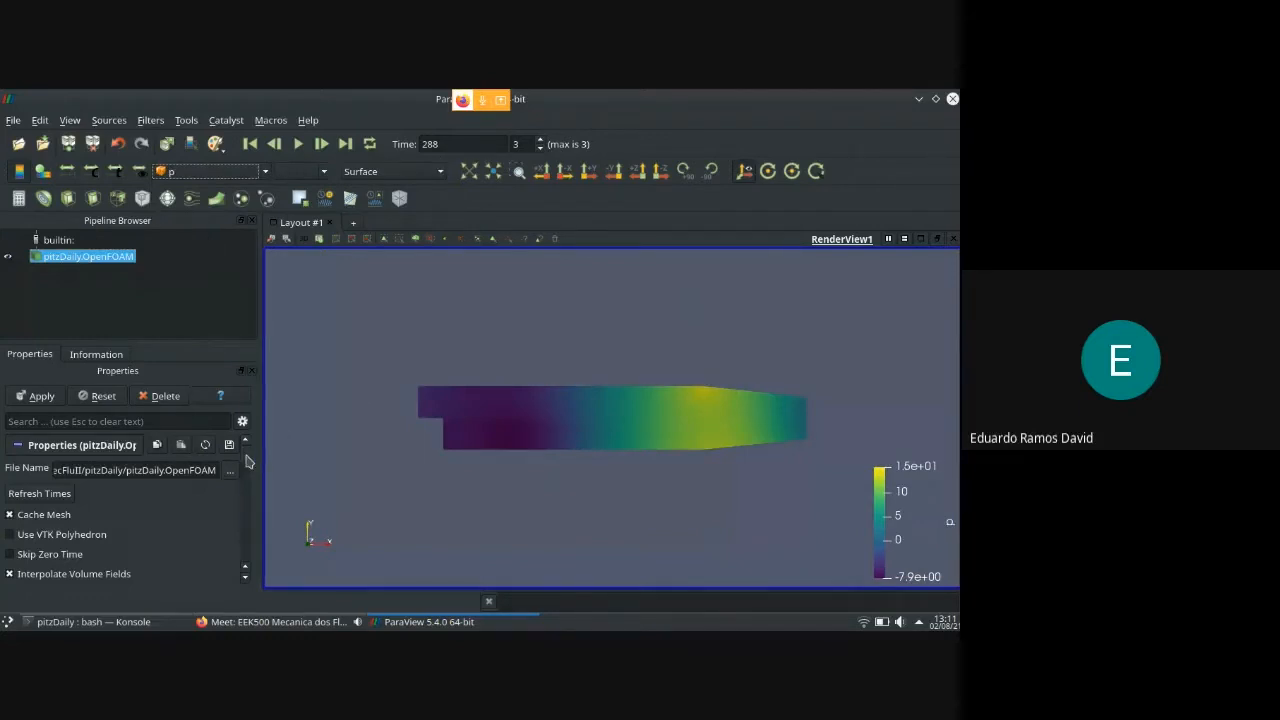
Enable the epsilon, k and nut volume fields of the pitzDaily case and apply the change
{"action": "scroll", "coordinate": [245, 470], "scroll_direction": "down", "scroll_amount": 10}
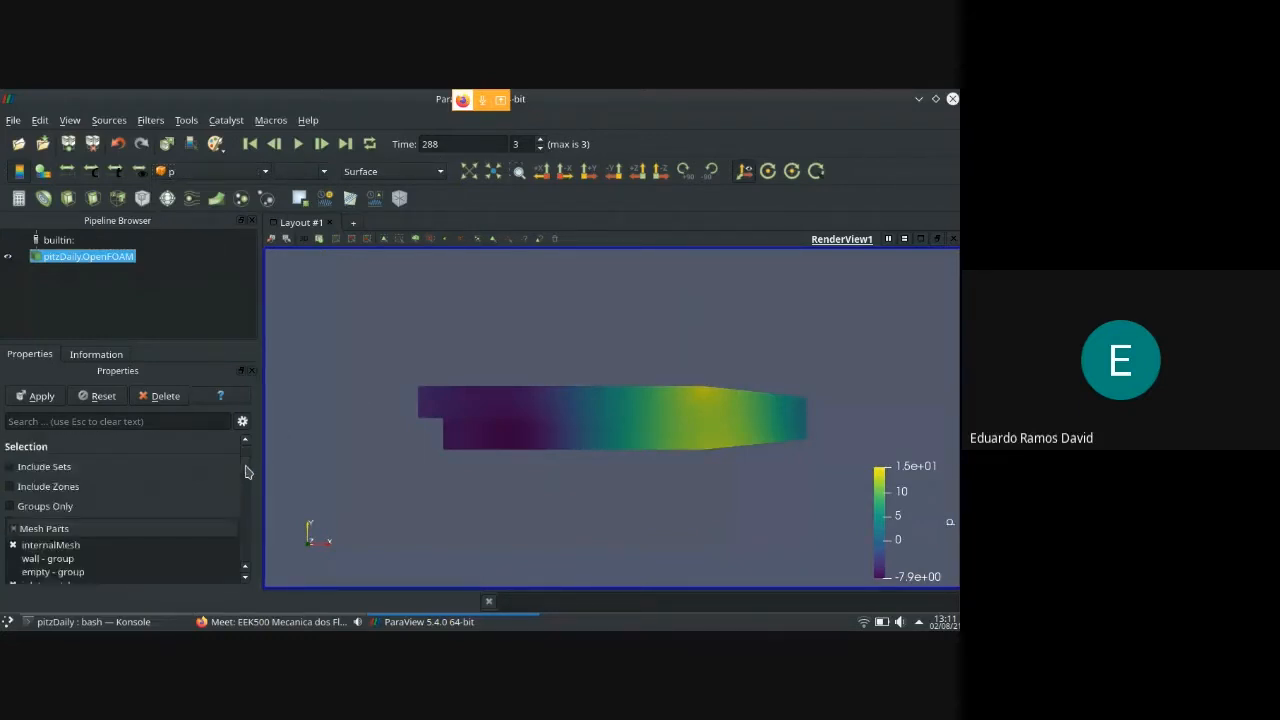
{"action": "scroll", "coordinate": [241, 490], "scroll_direction": "down", "scroll_amount": 15}
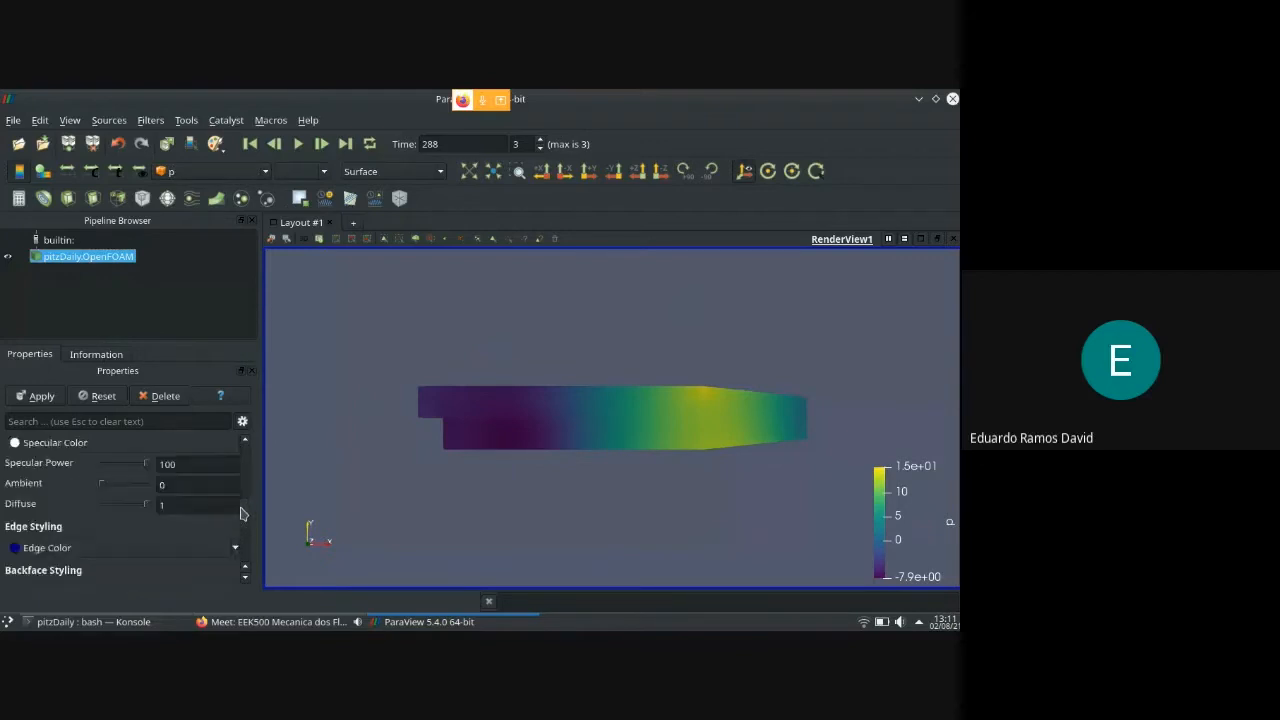
{"action": "scroll", "coordinate": [239, 510], "scroll_direction": "up", "scroll_amount": 20}
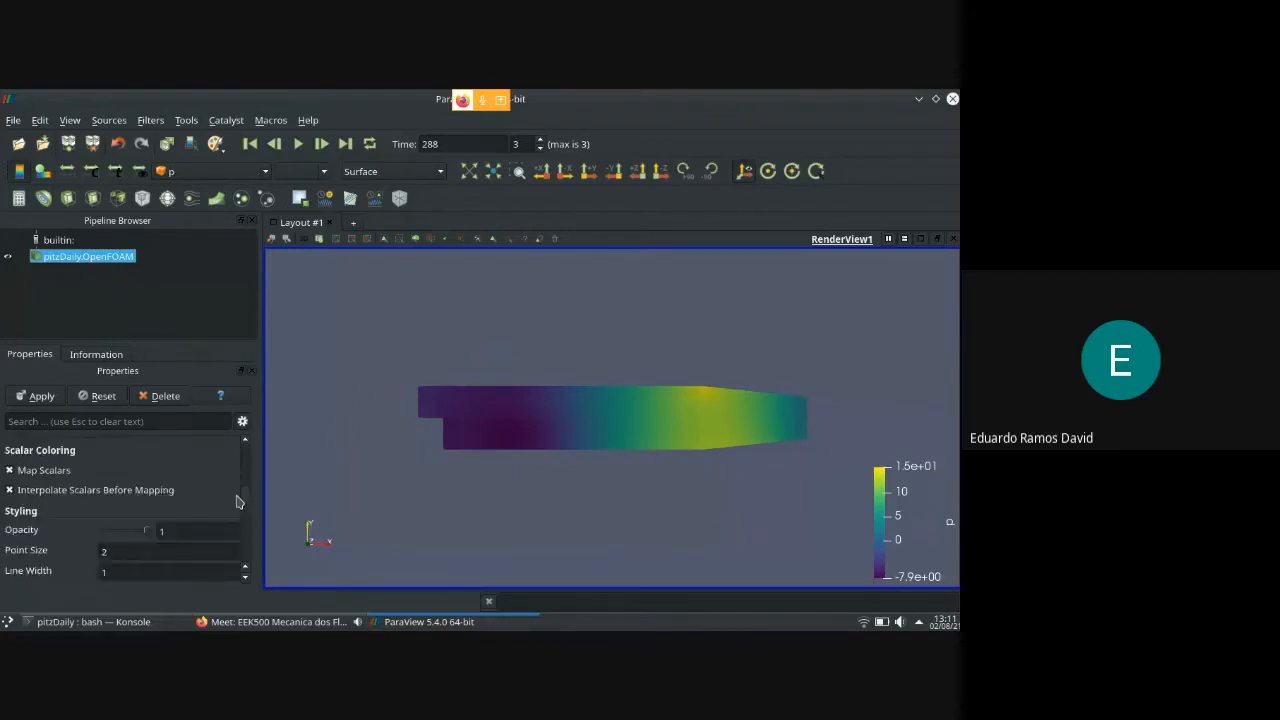
{"action": "scroll", "coordinate": [243, 485], "scroll_direction": "up", "scroll_amount": 1}
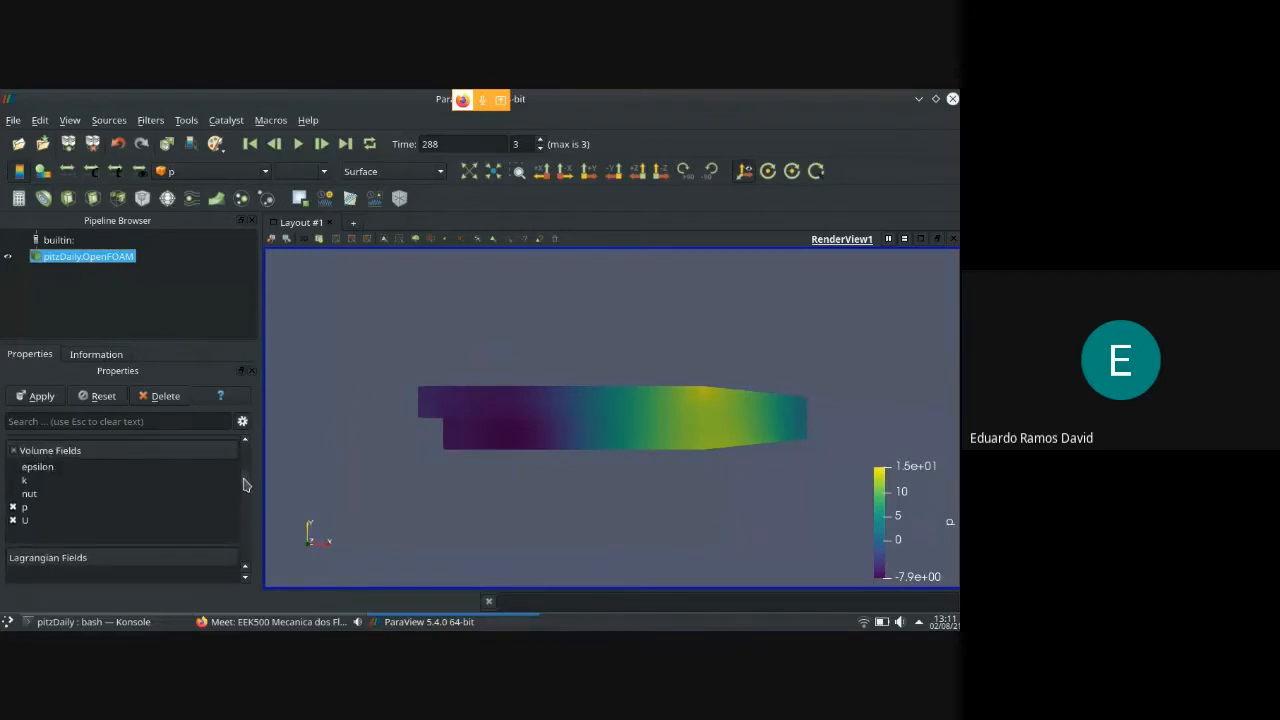
{"action": "left_click", "coordinate": [13, 480]}
{"action": "left_click", "coordinate": [13, 467]}
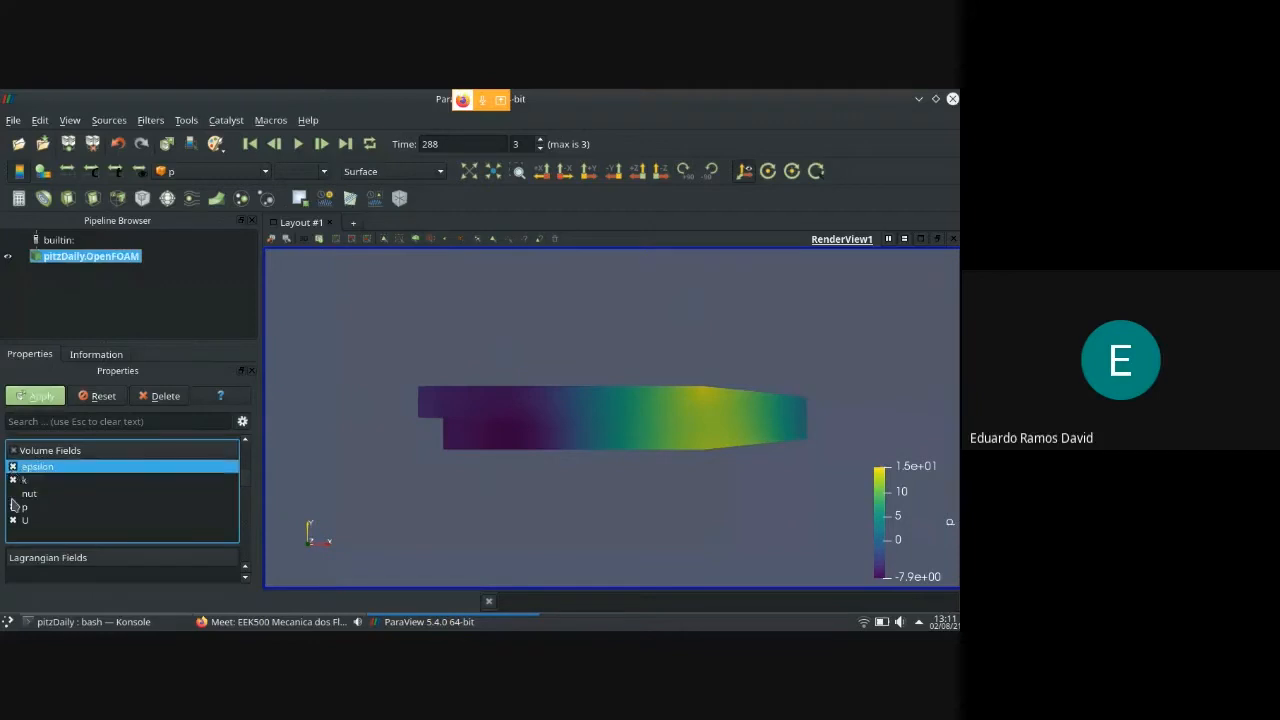
{"action": "left_click", "coordinate": [13, 494]}
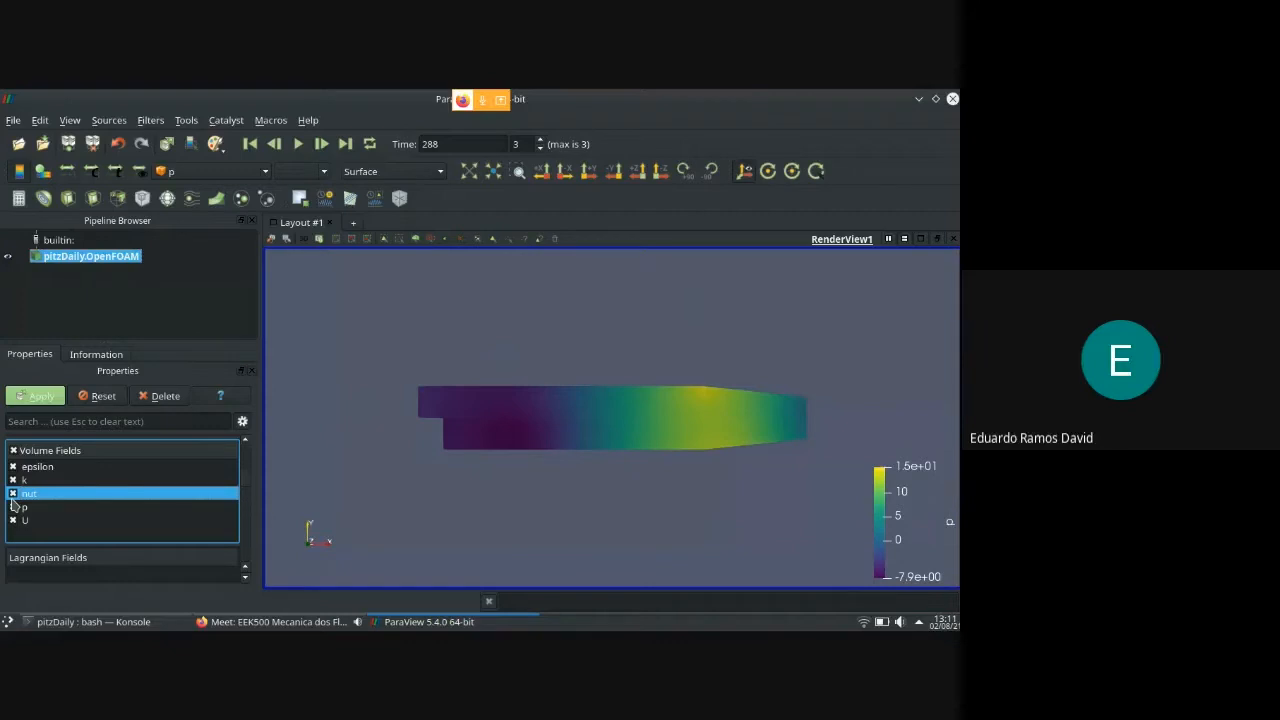
{"action": "left_click", "coordinate": [22, 398]}
Color the geometry by the cell field k
{"action": "left_click", "coordinate": [207, 175]}
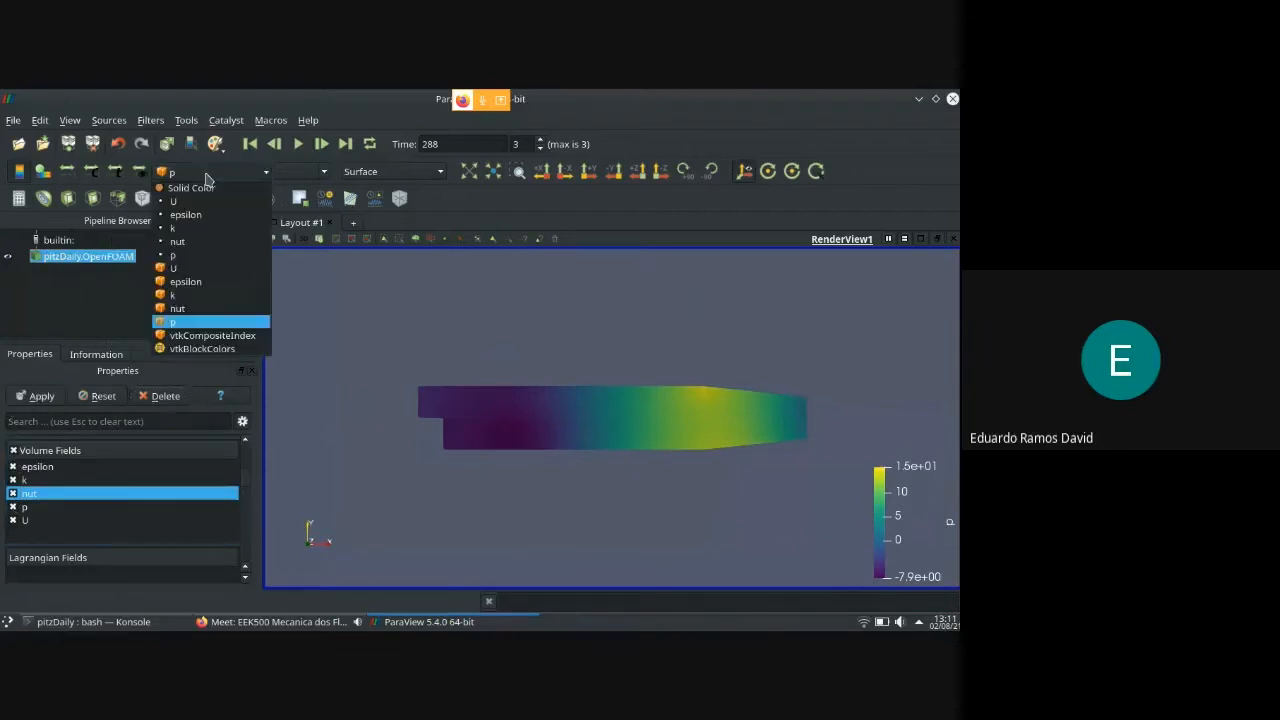
{"action": "left_click", "coordinate": [186, 295]}
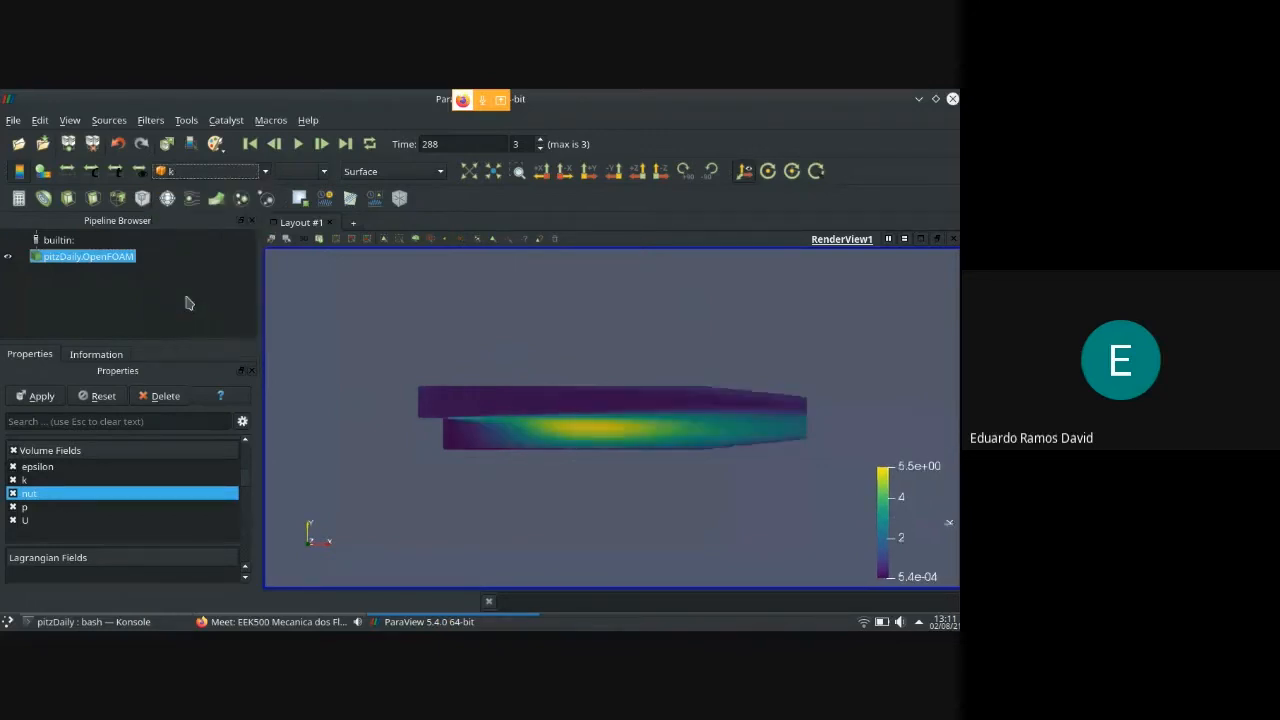
{"action": "left_click", "coordinate": [184, 173]}
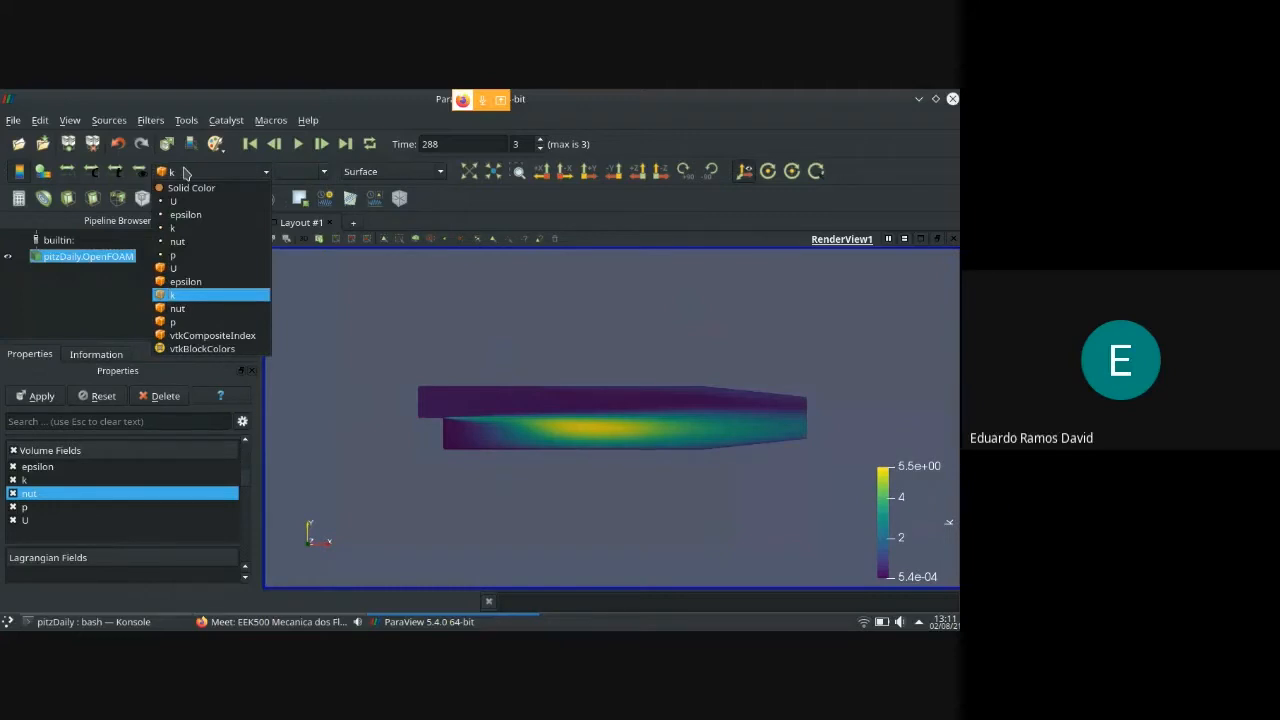
{"action": "left_click", "coordinate": [306, 335]}
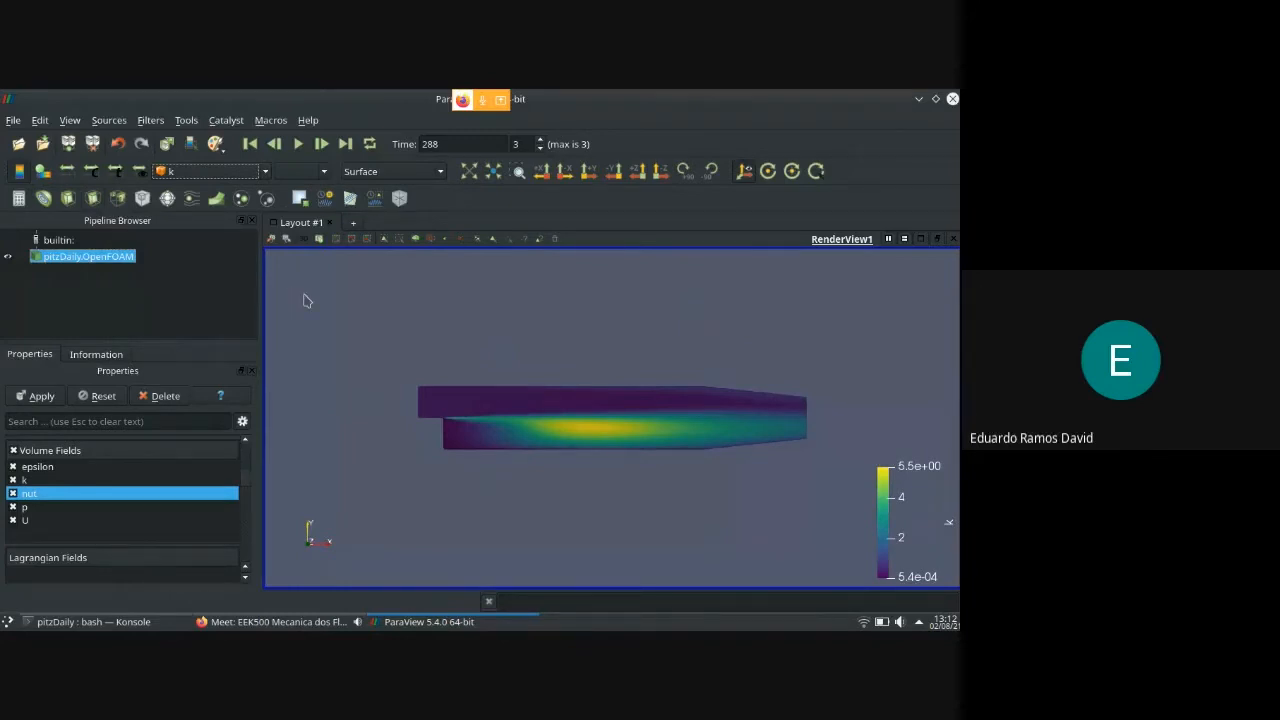
Search the filters for "sl" and add a Slice filter to the pitzDaily case
{"action": "key", "text": "ctrl+space"}
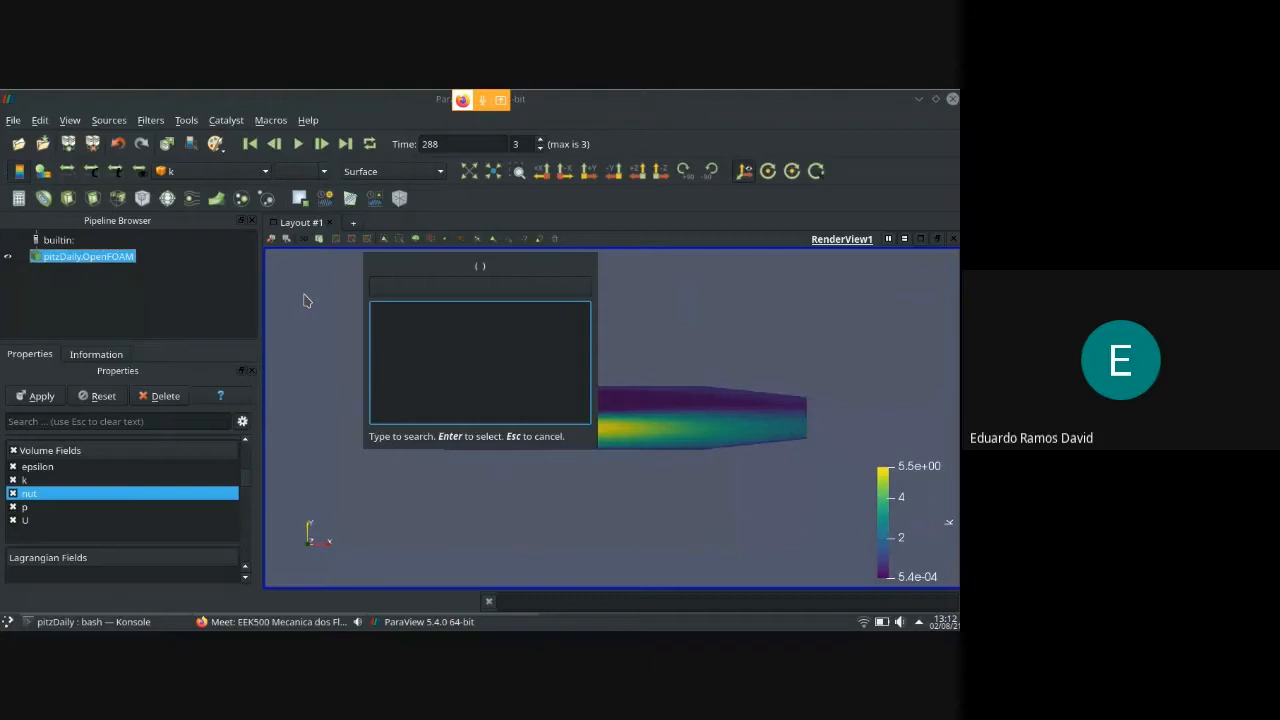
{"action": "type", "text": "s "}
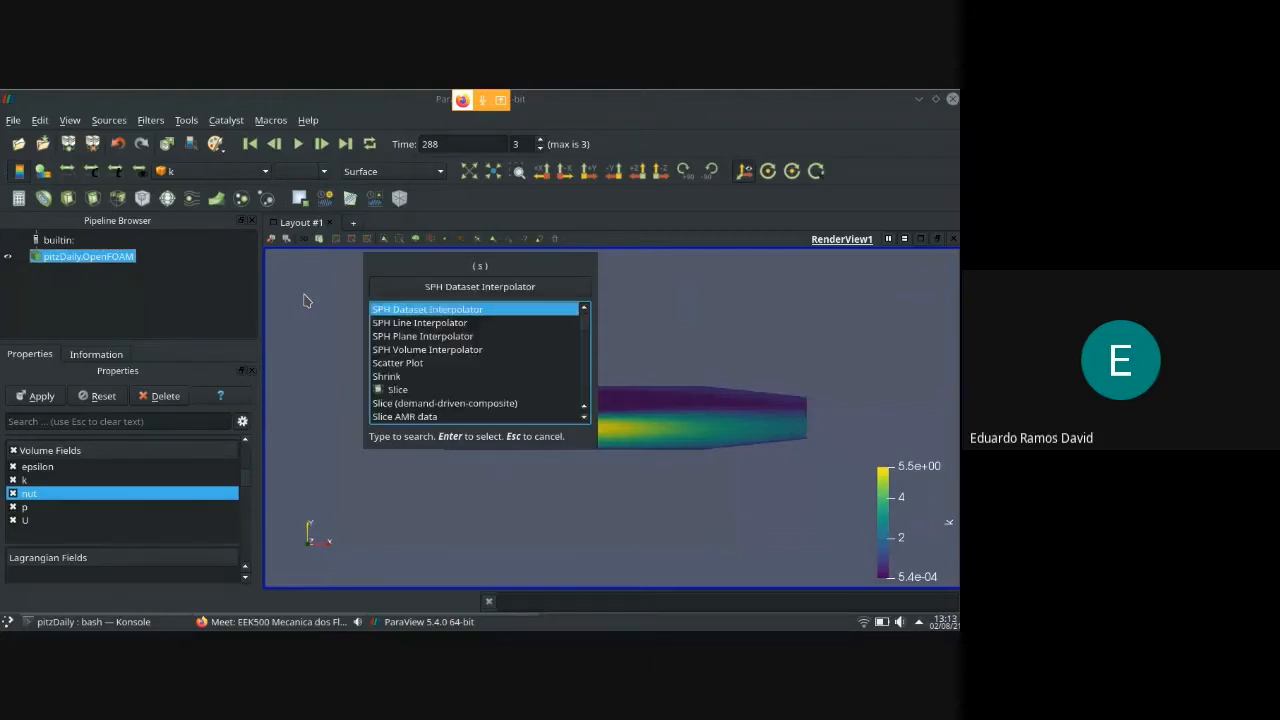
{"action": "type", "text": "l"}
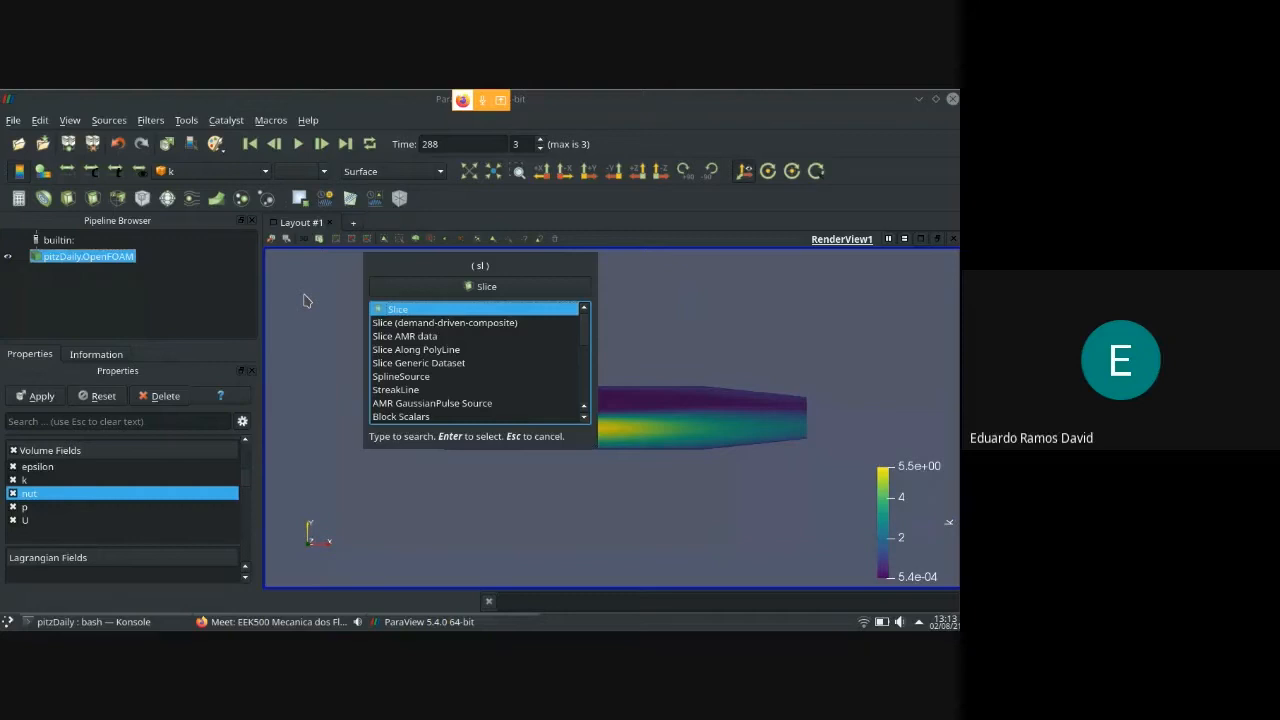
{"action": "key", "text": "Return"}
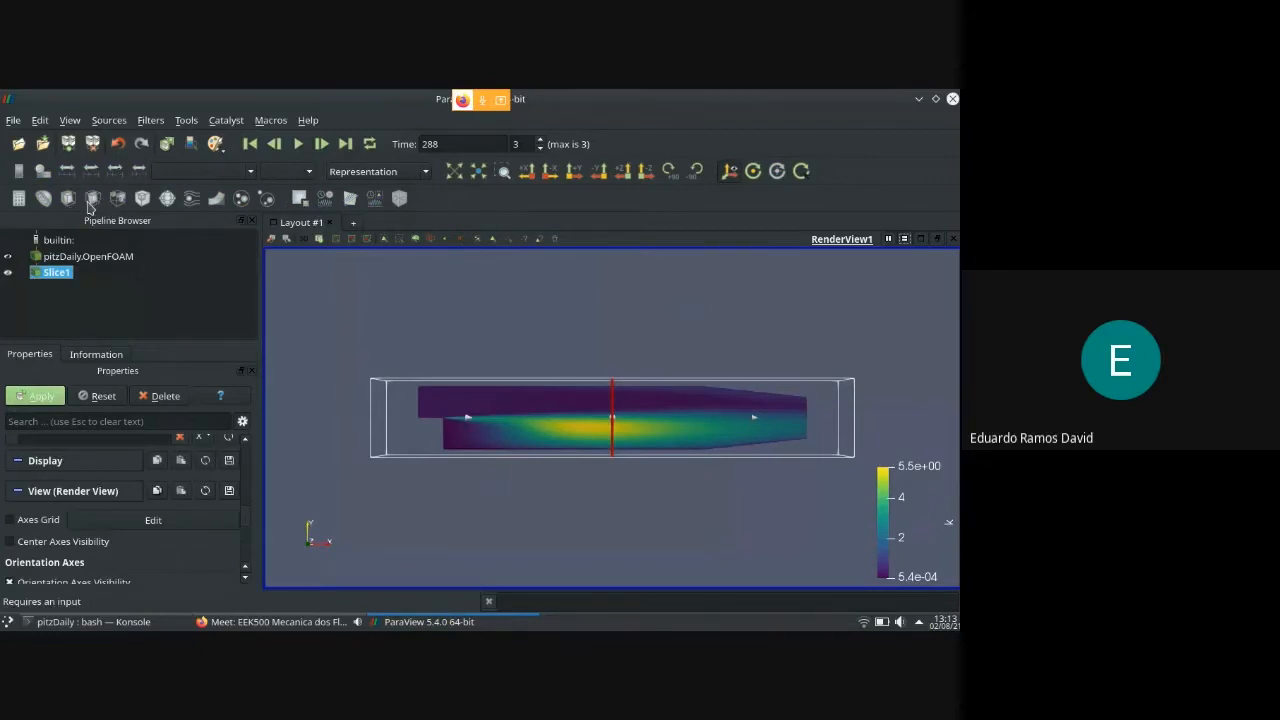
{"action": "left_click", "coordinate": [151, 120]}
{"action": "mouse_move", "coordinate": [126, 121]}
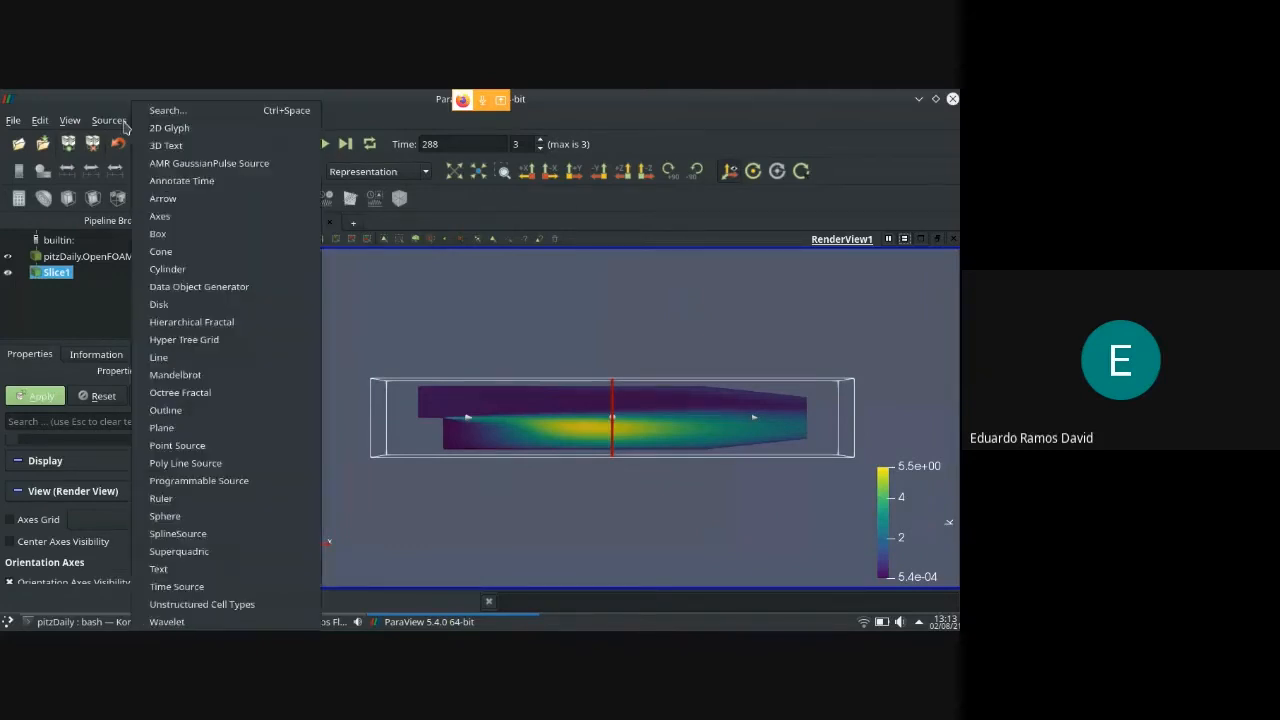
{"action": "left_click", "coordinate": [86, 95]}
{"action": "left_click", "coordinate": [140, 121]}
{"action": "mouse_move", "coordinate": [208, 160]}
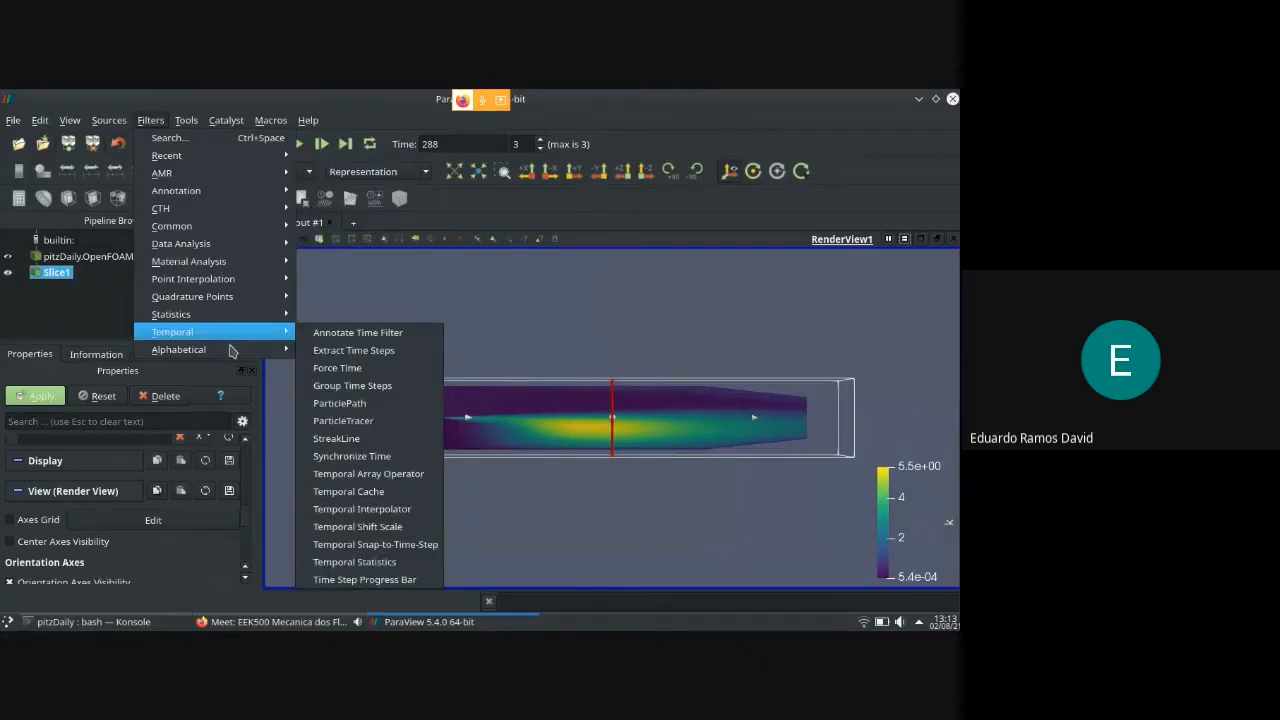
{"action": "mouse_move", "coordinate": [231, 350]}
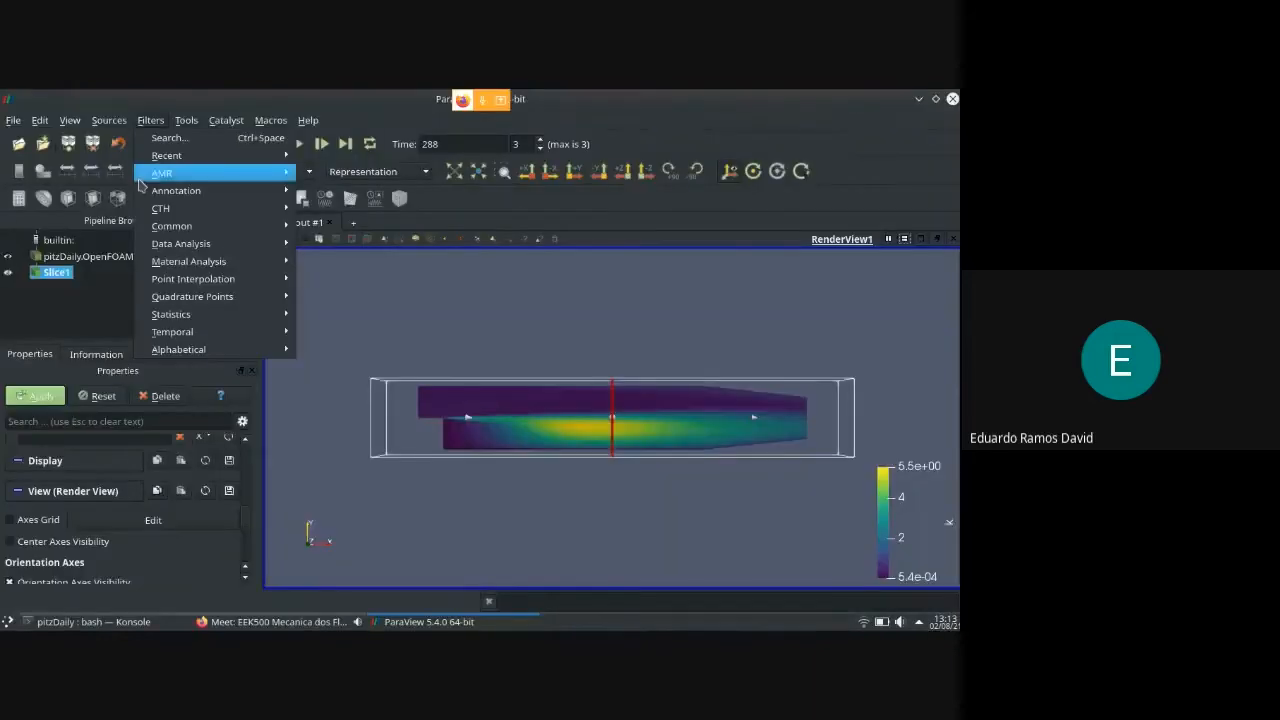
Move the slice plane along the X axis to an origin of about 0.149 and apply the Slice filter
{"action": "mouse_move", "coordinate": [220, 214]}
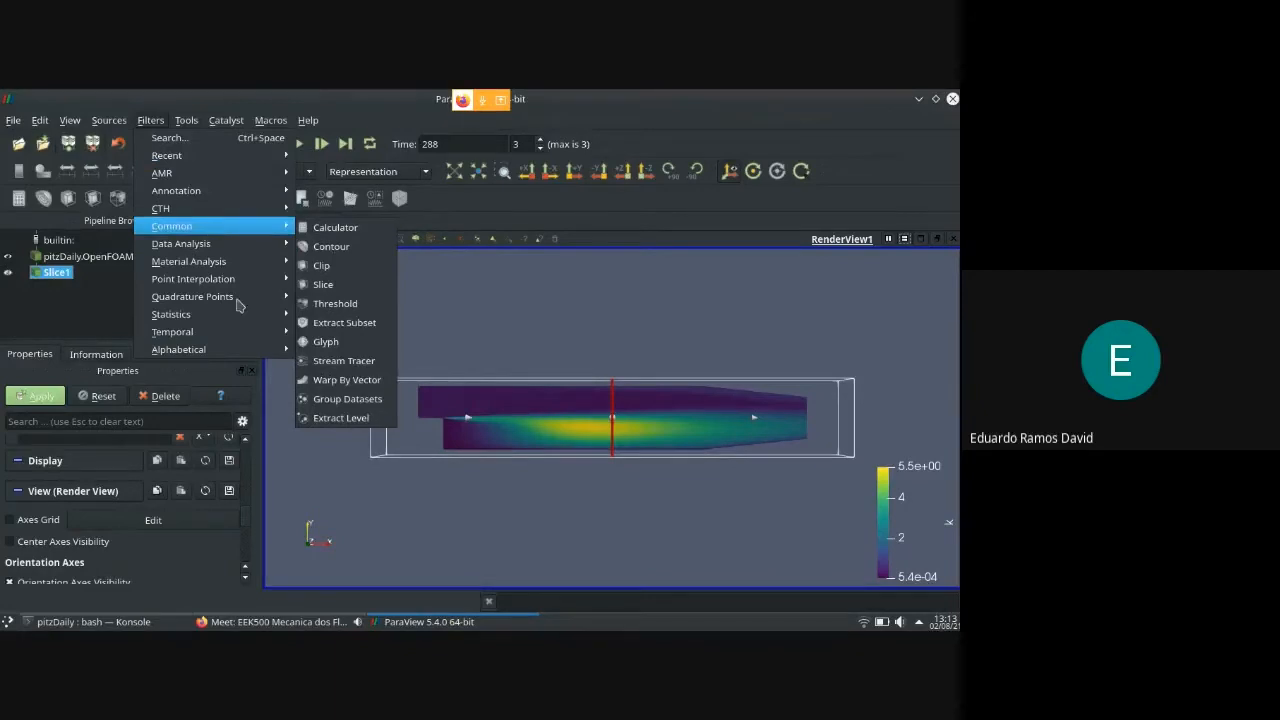
{"action": "left_click", "coordinate": [605, 298]}
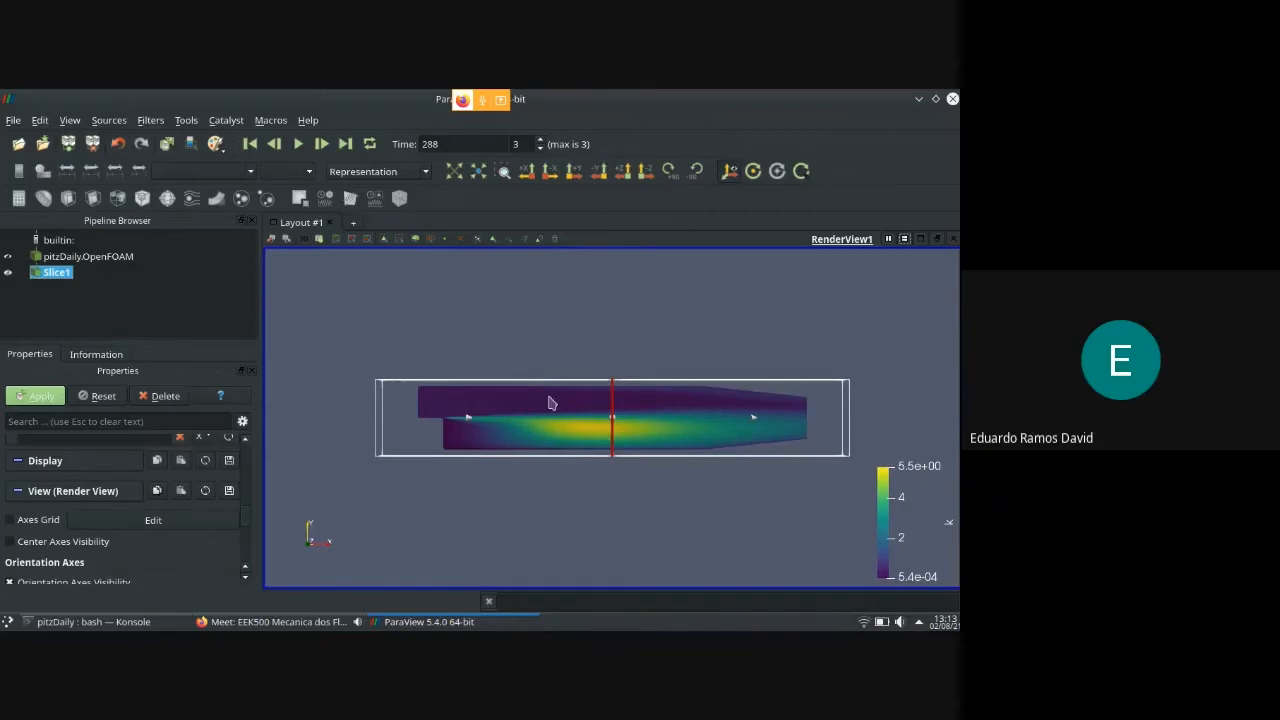
{"action": "left_click_drag", "start_coordinate": [652, 340], "coordinate": [630, 476]}
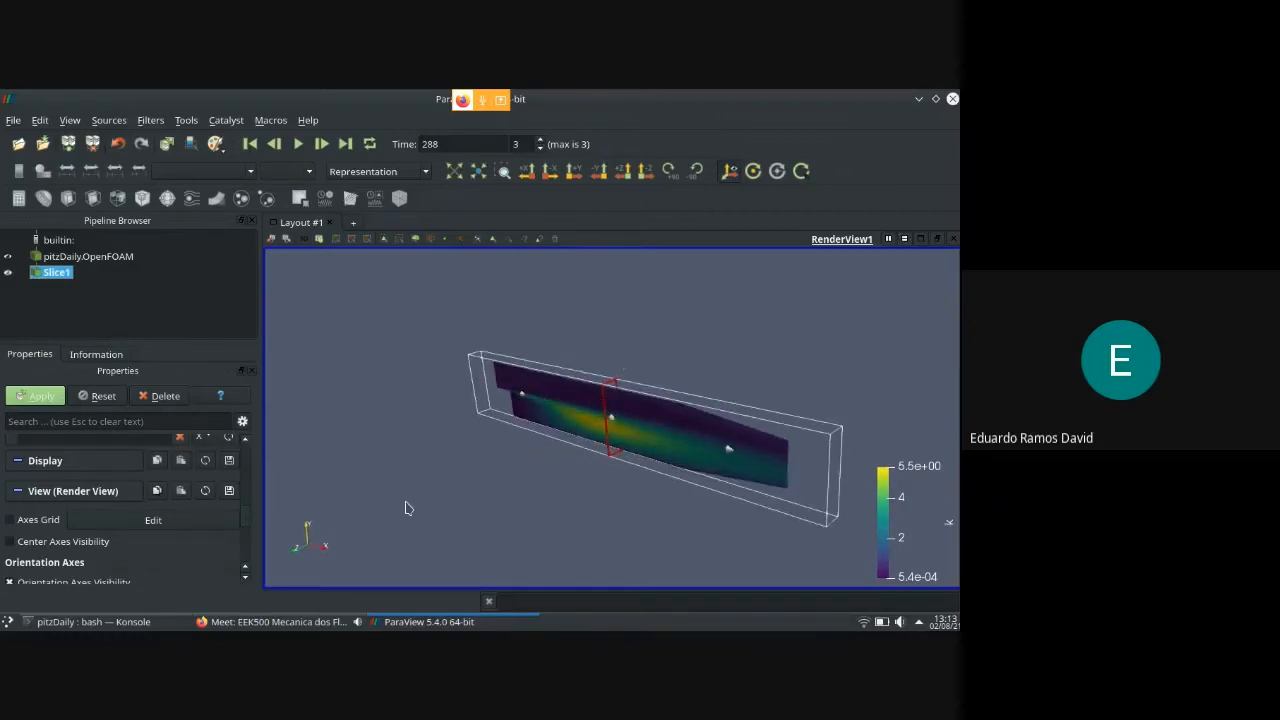
{"action": "left_click_drag", "start_coordinate": [246, 521], "coordinate": [250, 464]}
{"action": "left_click_drag", "start_coordinate": [614, 452], "coordinate": [563, 457]}
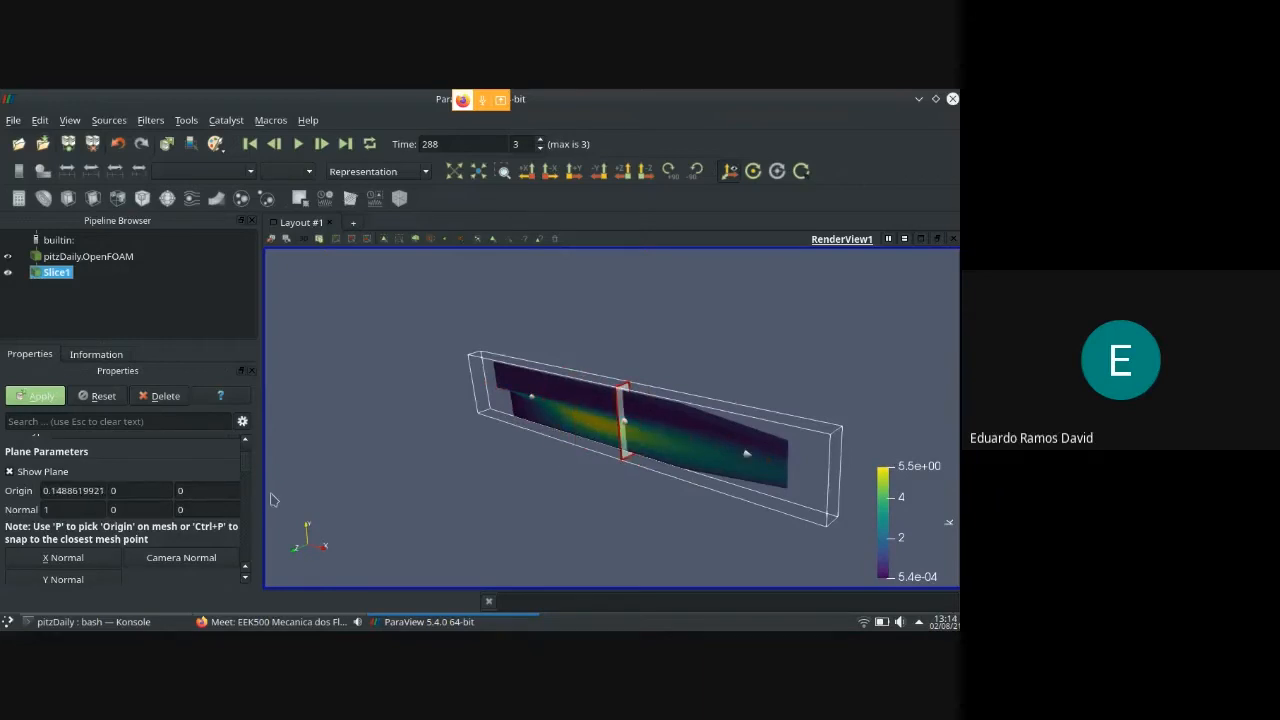
{"action": "left_click", "coordinate": [31, 396]}
{"action": "left_click_drag", "start_coordinate": [479, 440], "coordinate": [499, 434]}
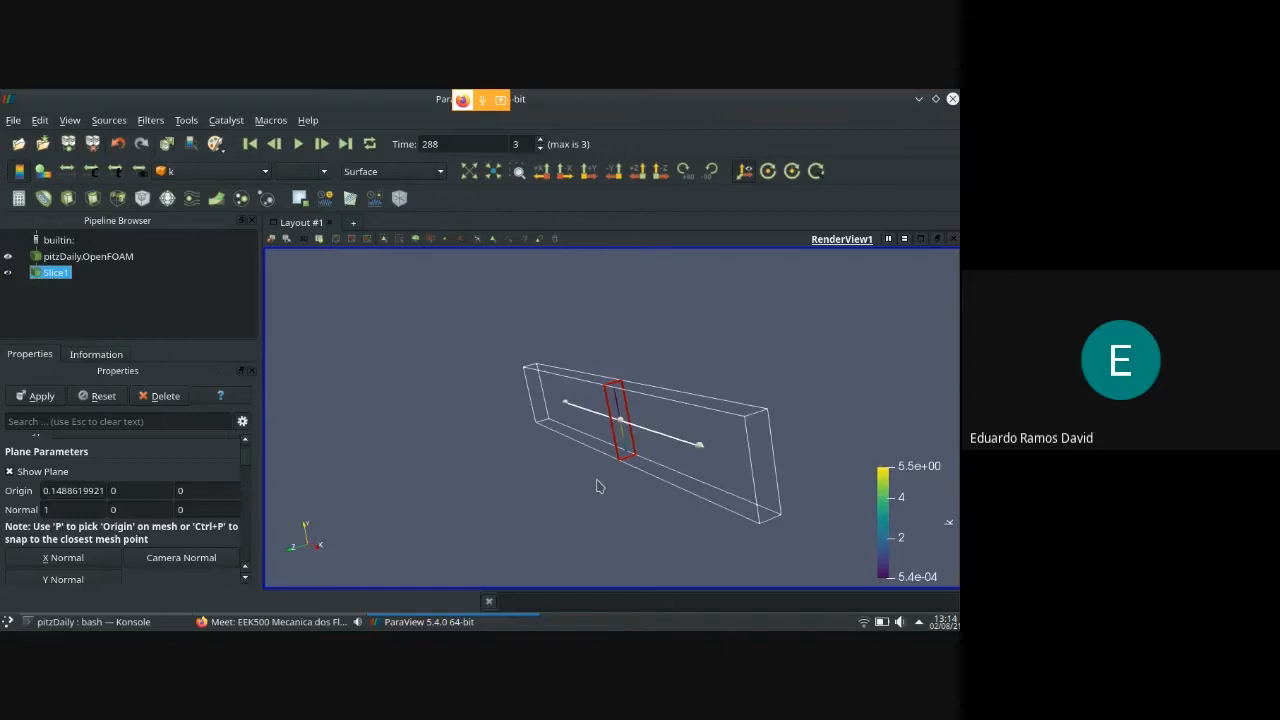
Set the slice plane's normal to (0, 1, 0) and apply the change
{"action": "scroll", "coordinate": [595, 485], "scroll_direction": "up", "scroll_amount": 5}
{"action": "left_click_drag", "start_coordinate": [595, 485], "coordinate": [623, 389]}
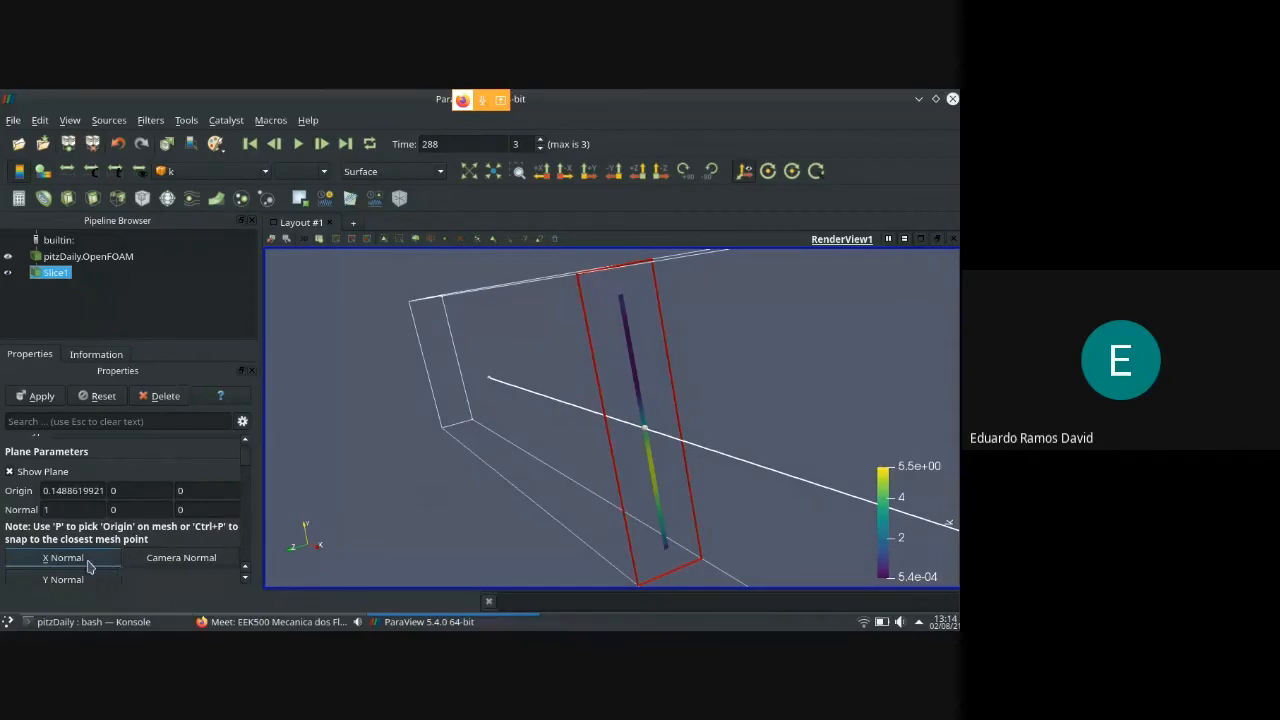
{"action": "left_click", "coordinate": [66, 510]}
{"action": "key", "text": "BackSpace"}
{"action": "type", "text": "0"}
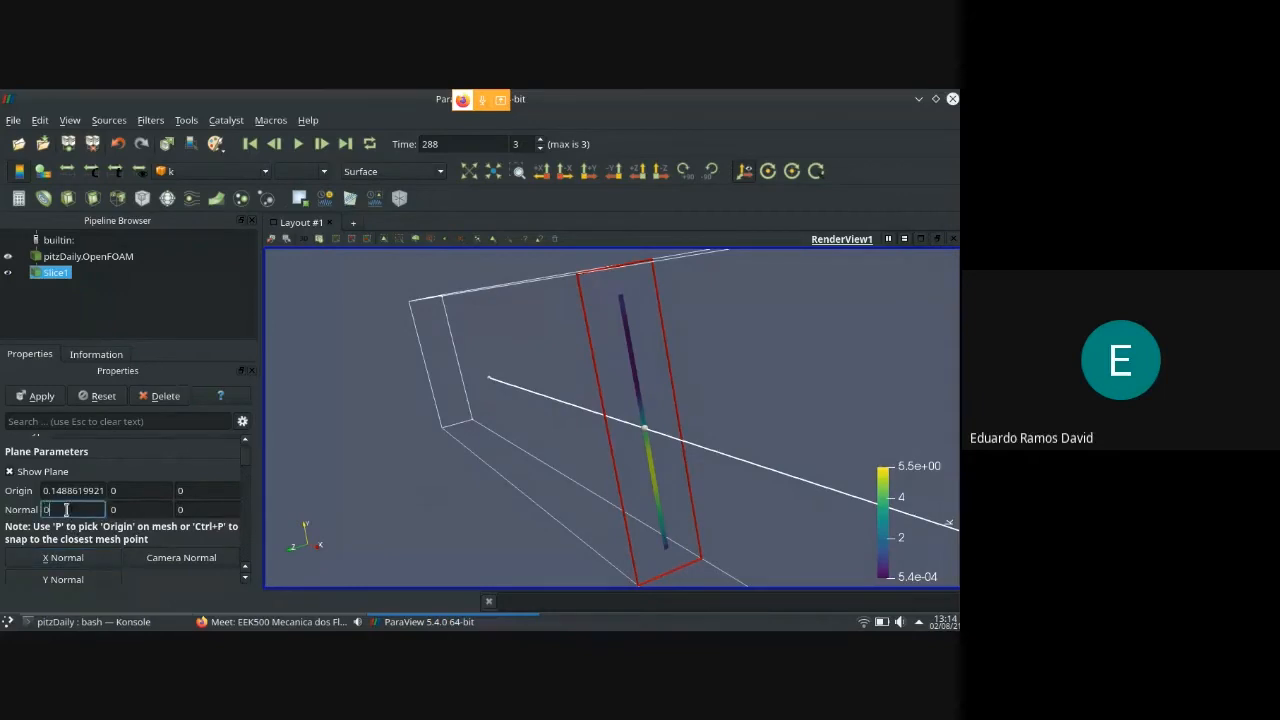
{"action": "left_click", "coordinate": [138, 510]}
{"action": "key", "text": "BackSpace"}
{"action": "type", "text": "1"}
{"action": "key", "text": "Return"}
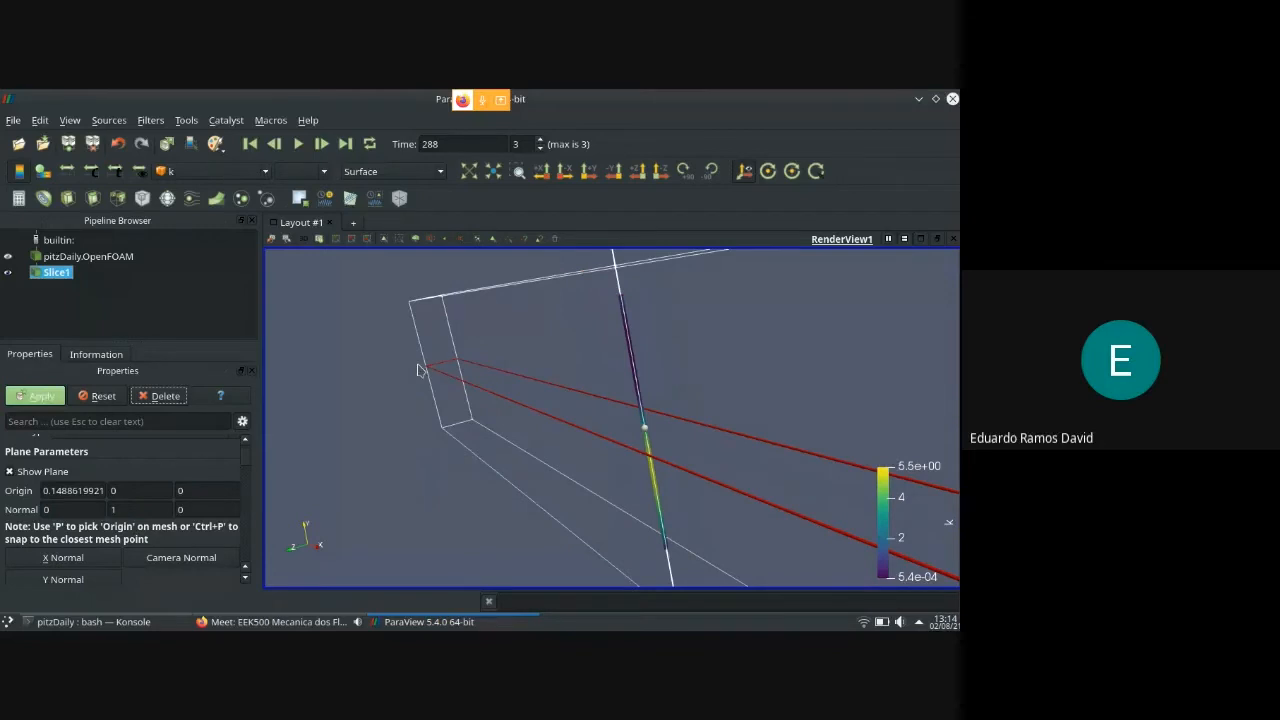
{"action": "left_click", "coordinate": [35, 396]}
Move the slice plane to a Y origin of about 0.0102, and delete the Slice filter
{"action": "left_click_drag", "start_coordinate": [522, 463], "coordinate": [399, 393]}
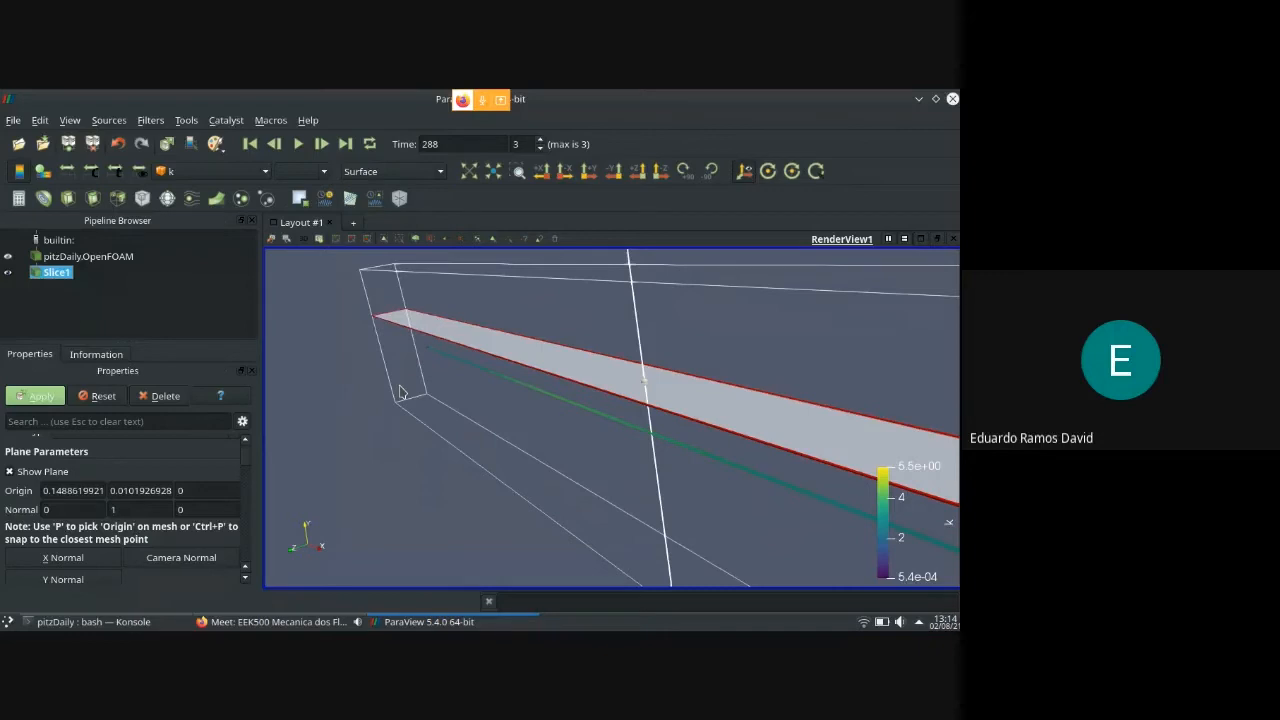
{"action": "left_click", "coordinate": [166, 397]}
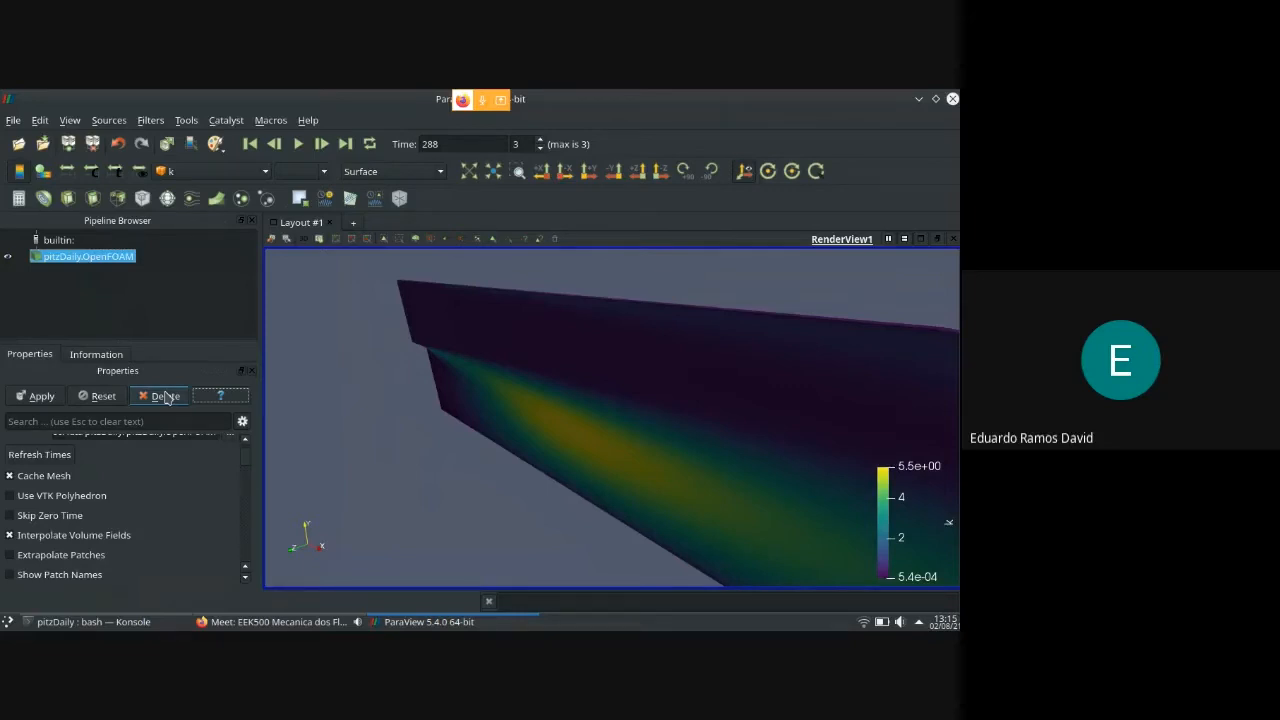
Add a Clip filter to the pitzDaily case and apply it with its default plane
{"action": "left_click", "coordinate": [66, 199]}
{"action": "scroll", "coordinate": [338, 428], "scroll_direction": "down", "scroll_amount": 3}
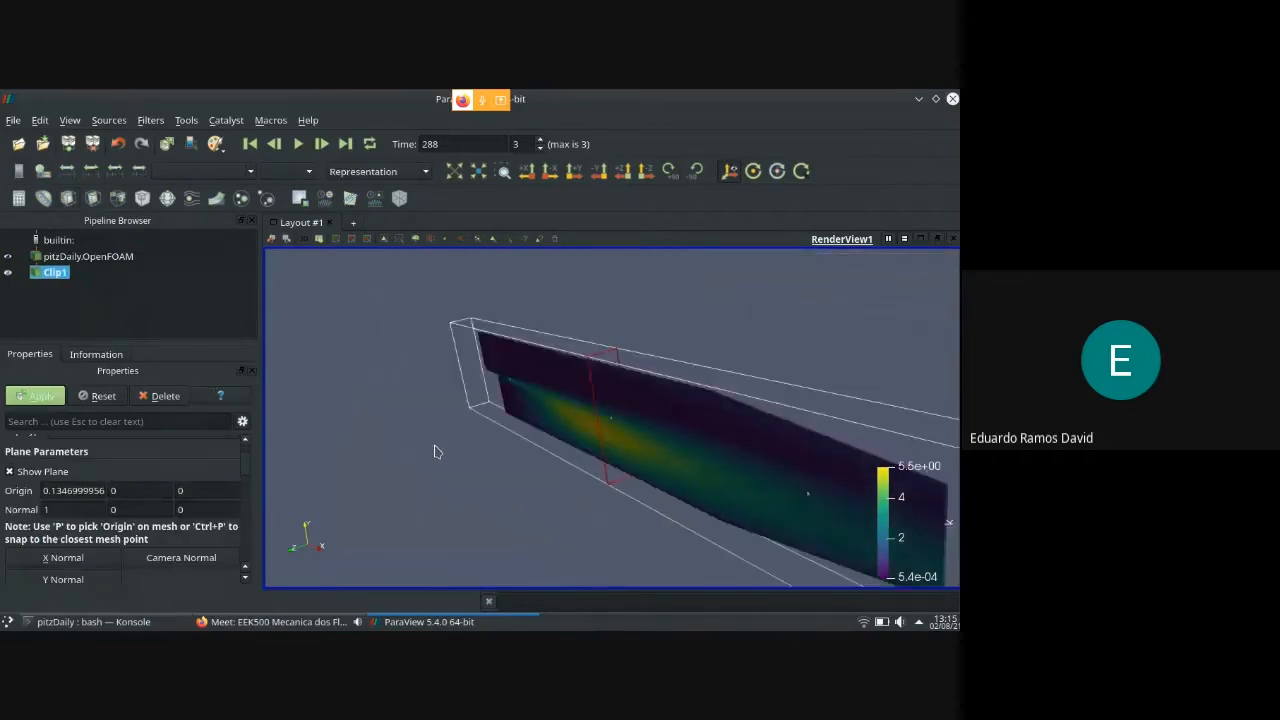
{"action": "left_click_drag", "start_coordinate": [437, 449], "coordinate": [391, 466]}
{"action": "left_click", "coordinate": [41, 396]}
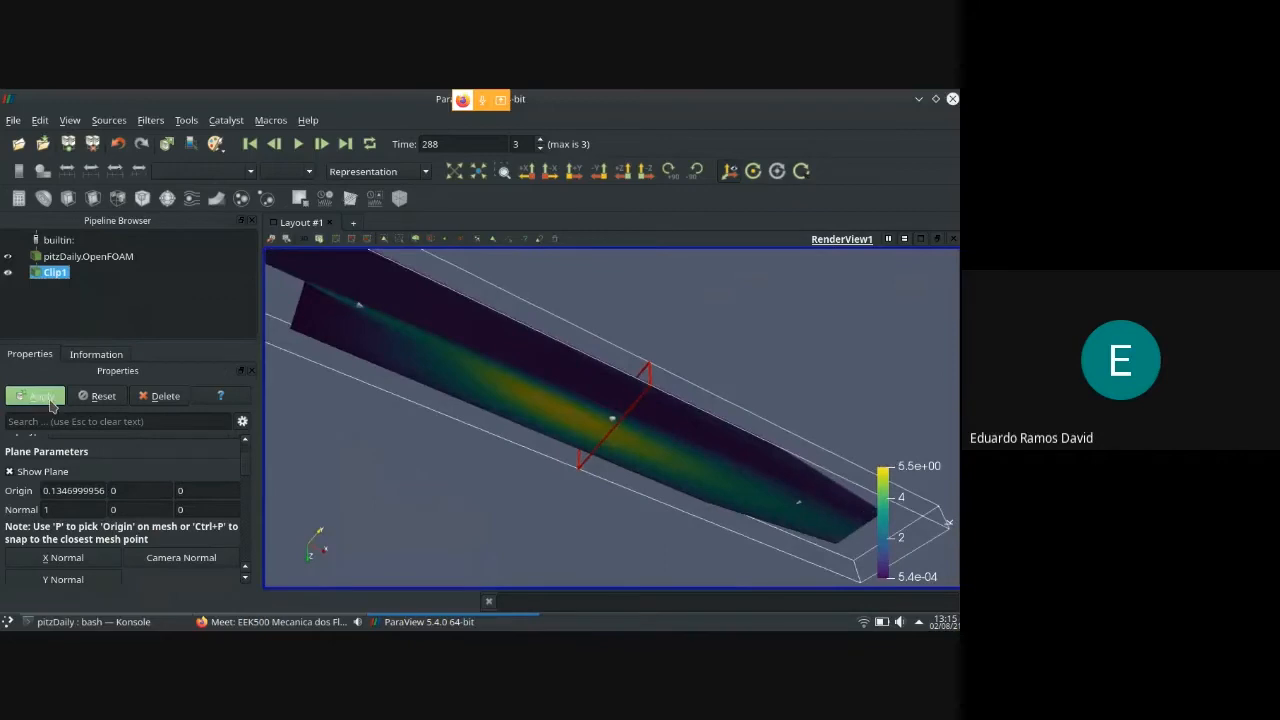
Move the clip plane along the X axis to an origin of about 0.092 and apply the change
{"action": "scroll", "coordinate": [486, 518], "scroll_direction": "down", "scroll_amount": 2}
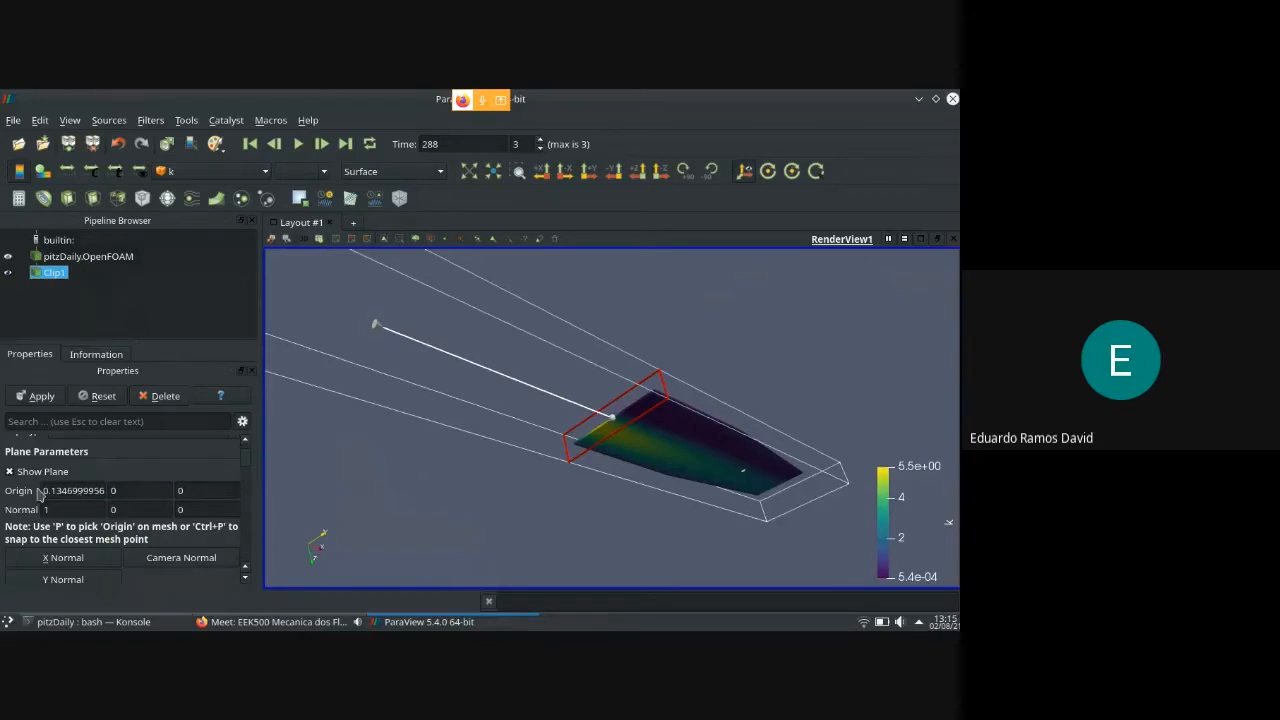
{"action": "left_click_drag", "start_coordinate": [608, 449], "coordinate": [511, 418]}
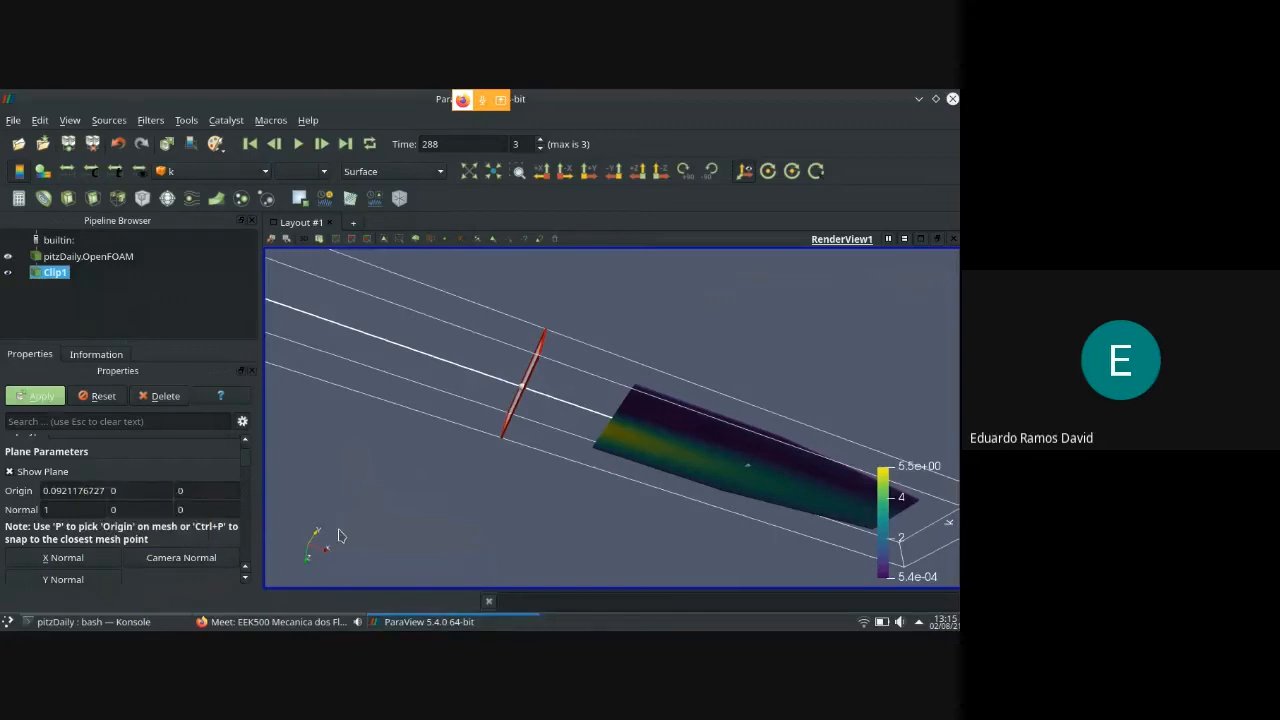
{"action": "left_click", "coordinate": [36, 396]}
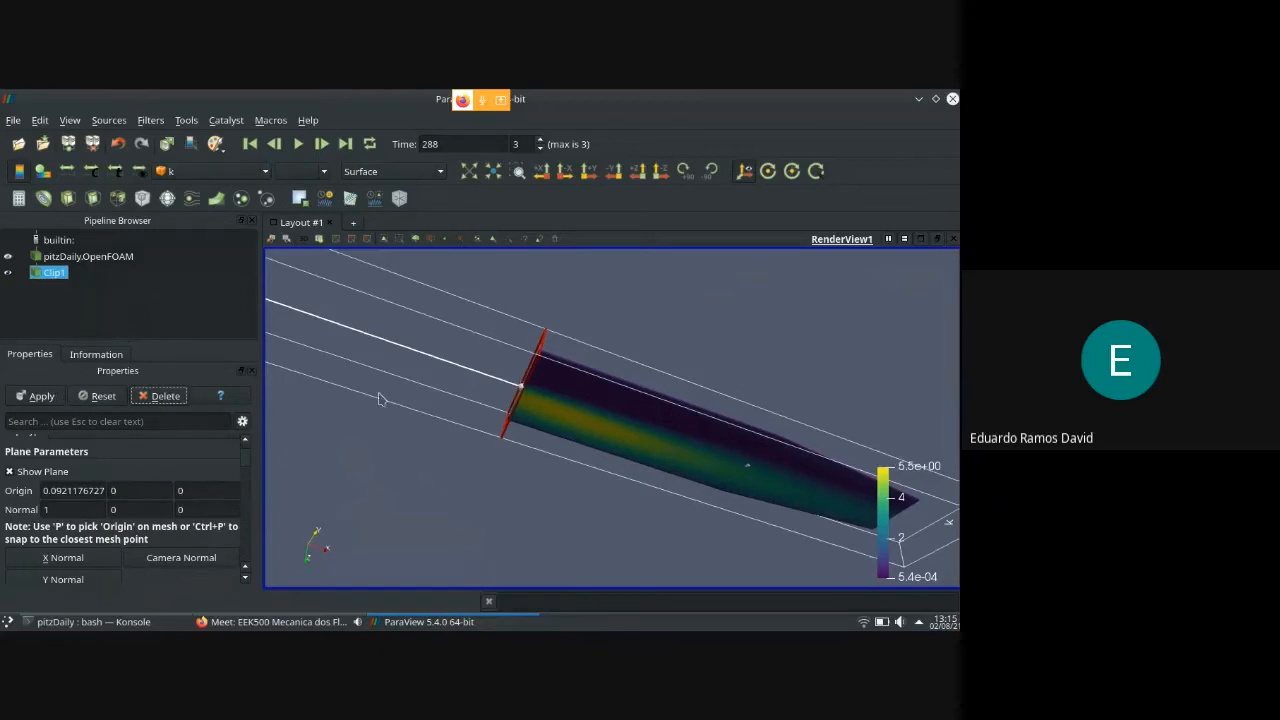
Enable the Inside Out option of the Clip filter to keep the opposite side, and apply it
{"action": "scroll", "coordinate": [248, 459], "scroll_direction": "down", "scroll_amount": 3}
{"action": "scroll", "coordinate": [248, 457], "scroll_direction": "up", "scroll_amount": 4}
{"action": "scroll", "coordinate": [110, 540], "scroll_direction": "down", "scroll_amount": 5}
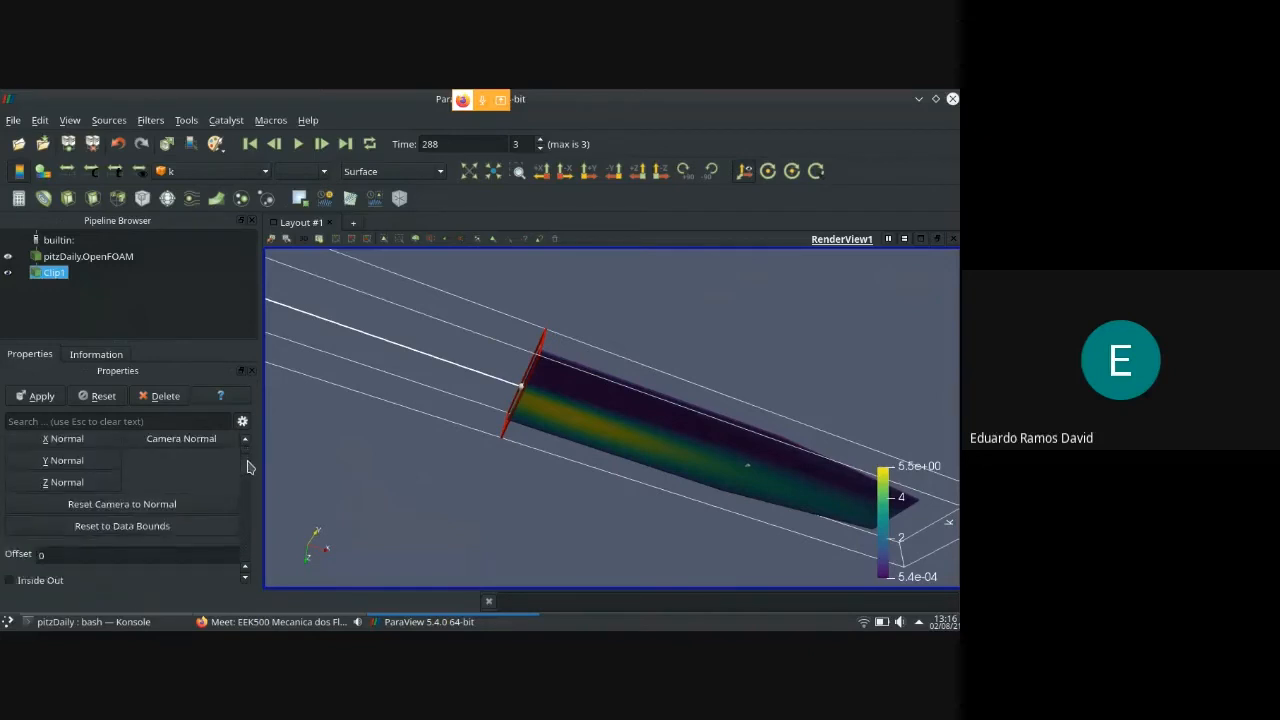
{"action": "left_click", "coordinate": [26, 548]}
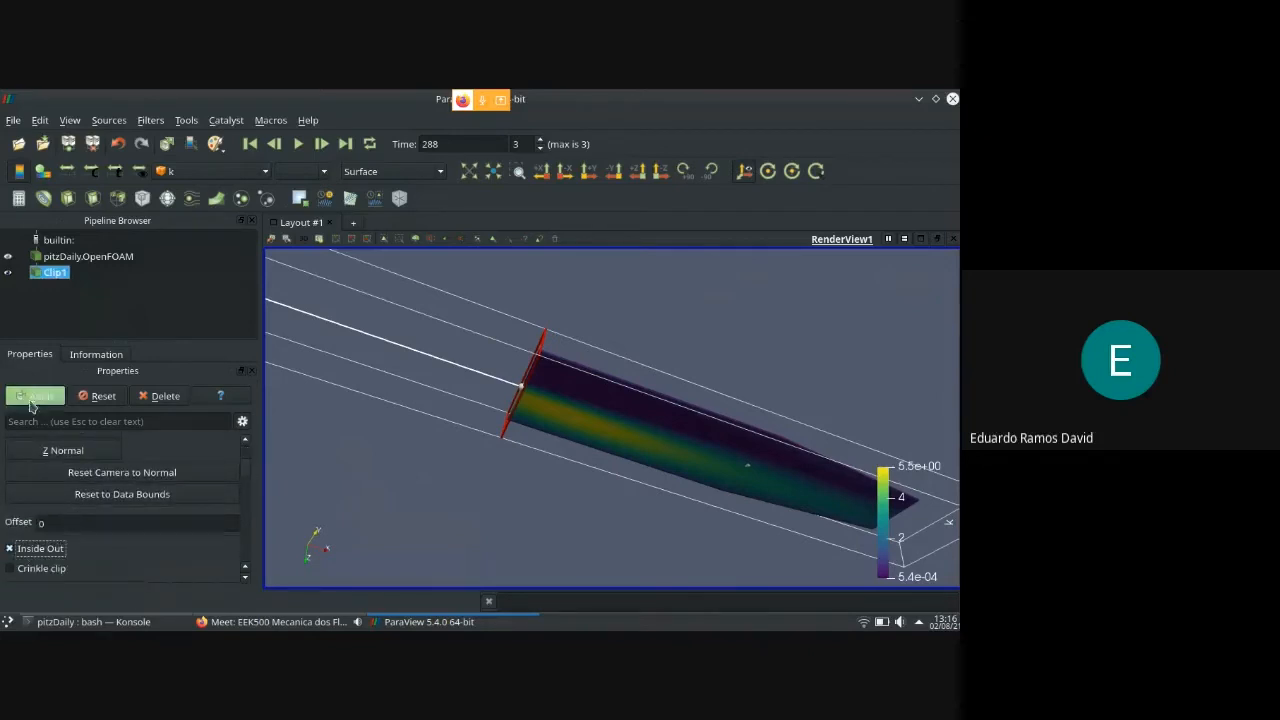
{"action": "left_click", "coordinate": [34, 397]}
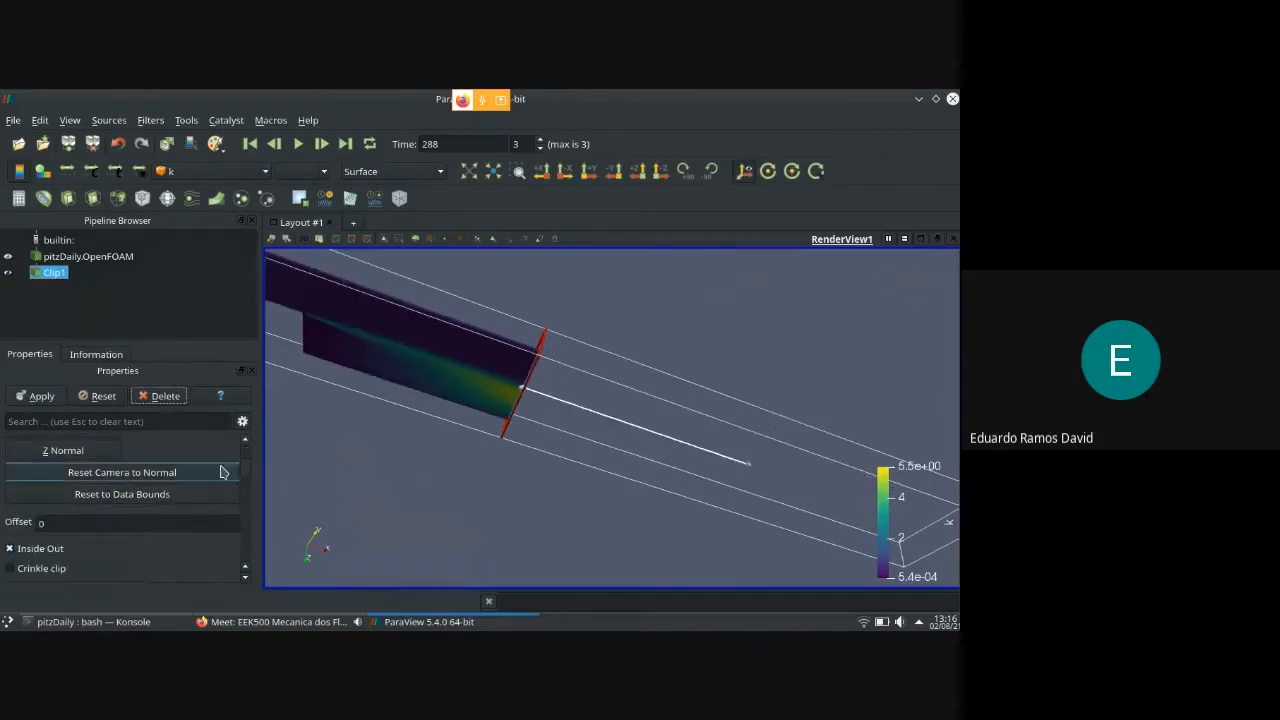
Hide the clip plane widget by disabling Show Plane for the Clip filter
{"action": "scroll", "coordinate": [46, 463], "scroll_direction": "up", "scroll_amount": 3}
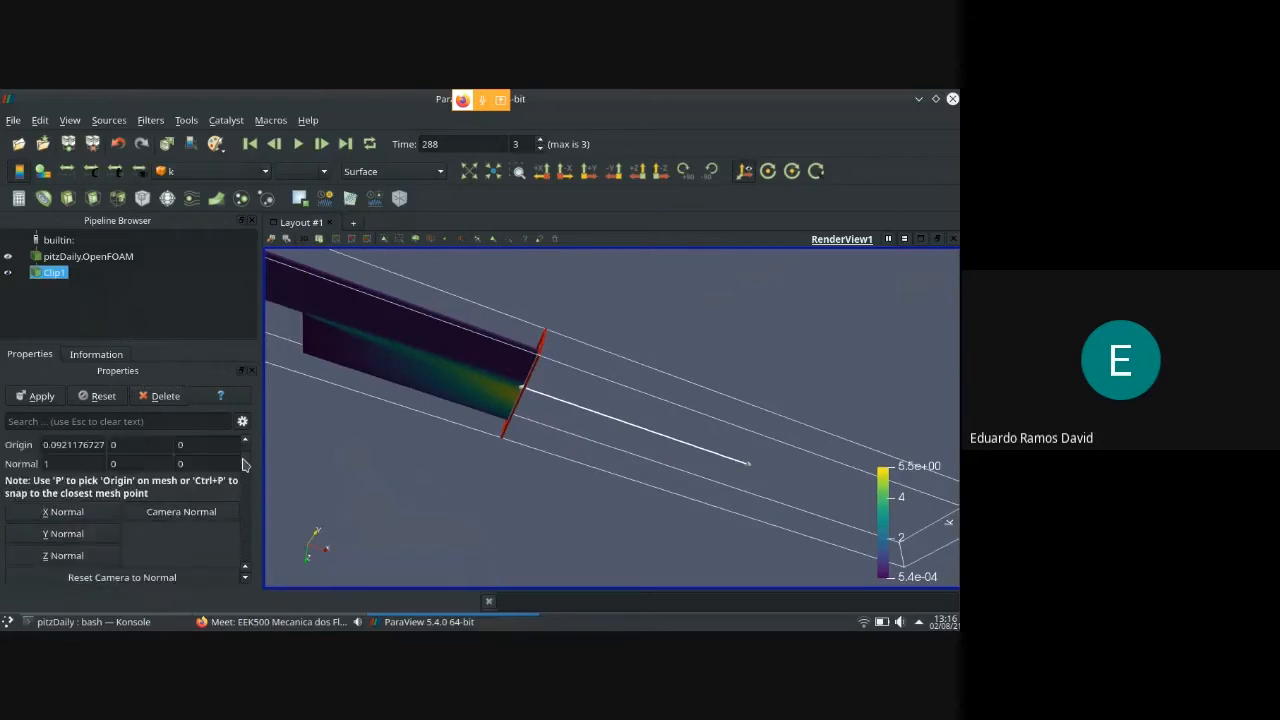
{"action": "left_click", "coordinate": [48, 463]}
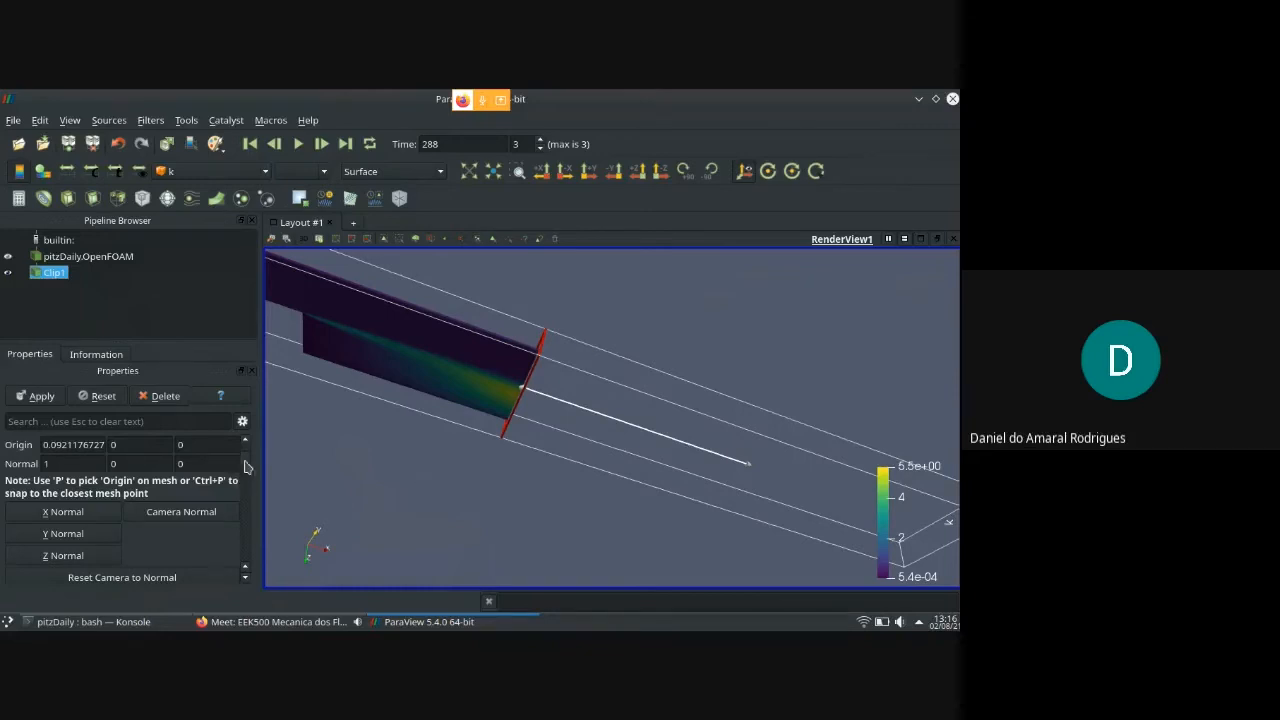
{"action": "scroll", "coordinate": [247, 462], "scroll_direction": "up", "scroll_amount": 2}
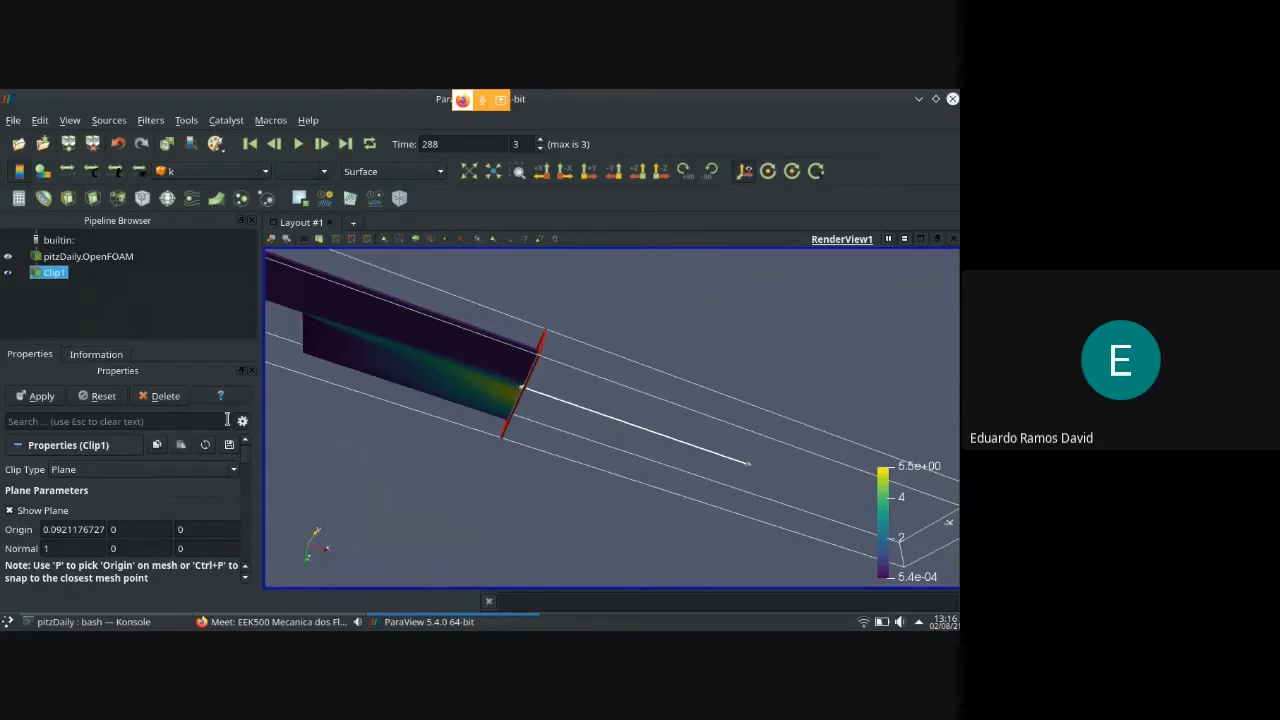
{"action": "left_click", "coordinate": [18, 510]}
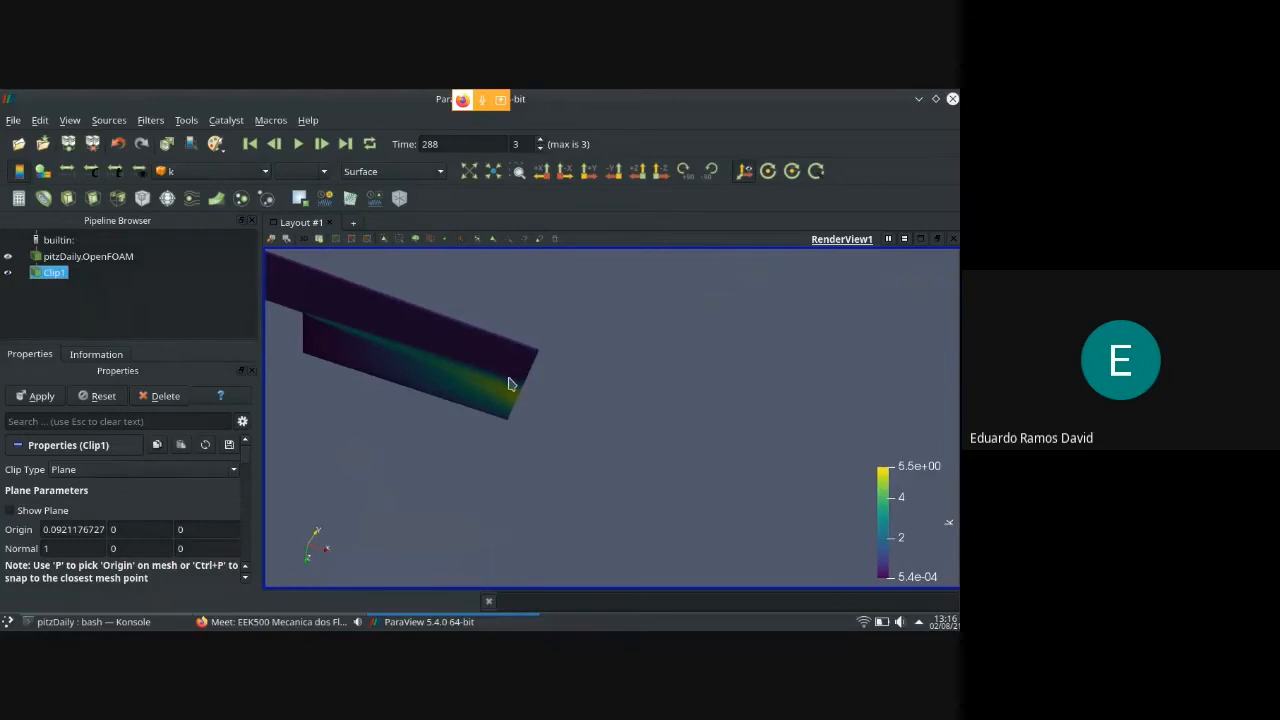
{"action": "left_click", "coordinate": [18, 510]}
{"action": "left_click", "coordinate": [18, 510]}
{"action": "left_click", "coordinate": [18, 510]}
{"action": "left_click", "coordinate": [18, 510]}
Set the view direction to -Z and delete the Clip filter from the pitzDaily case
{"action": "left_click", "coordinate": [661, 171]}
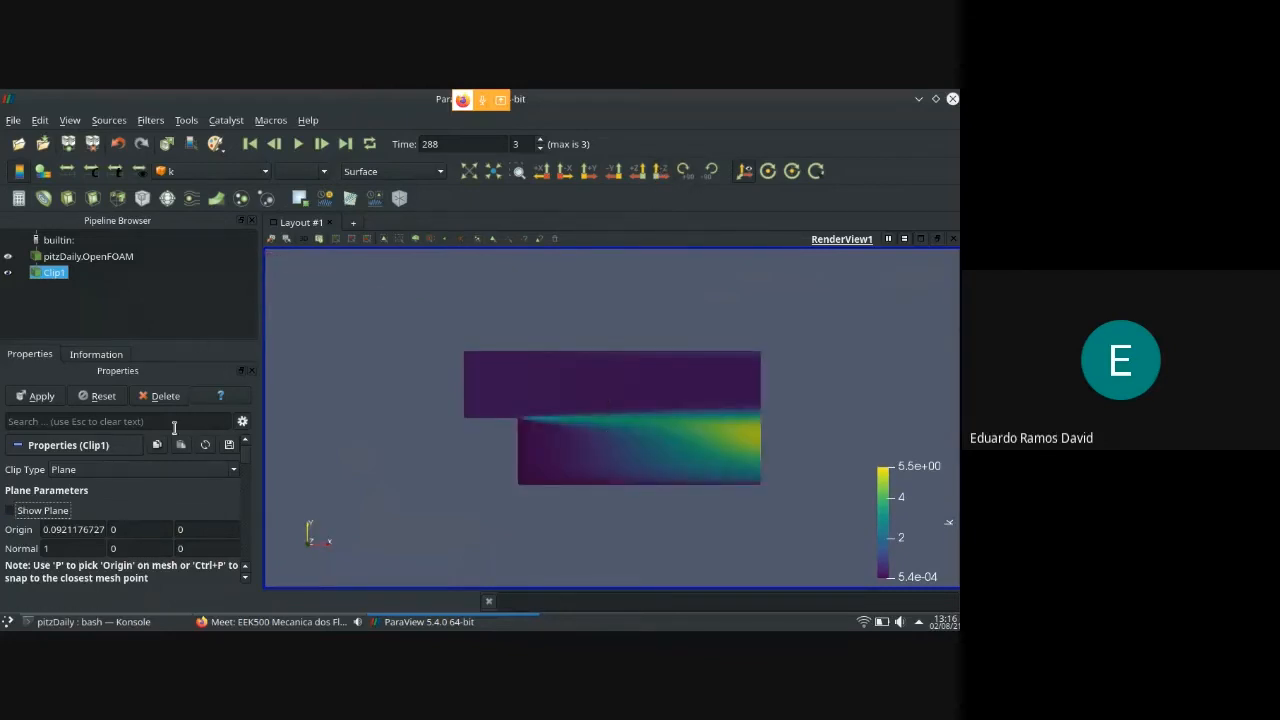
{"action": "left_click", "coordinate": [166, 396]}
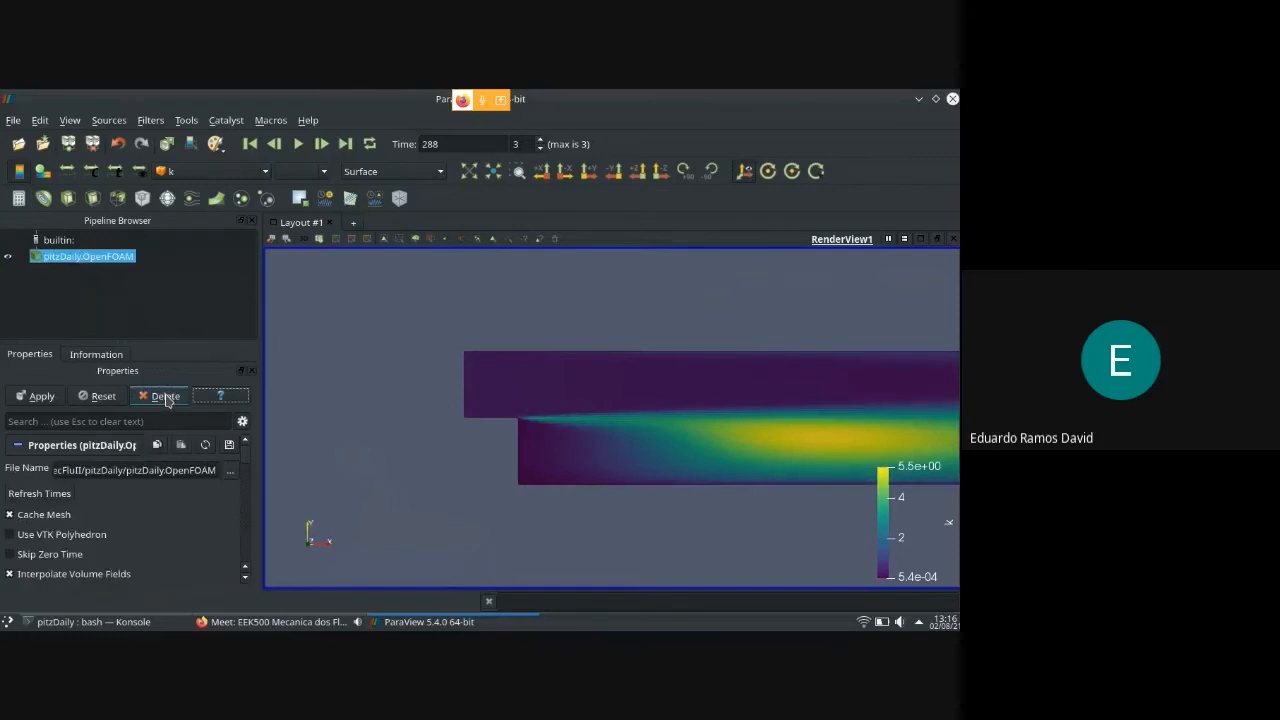
{"action": "scroll", "coordinate": [465, 366], "scroll_direction": "down", "scroll_amount": 5}
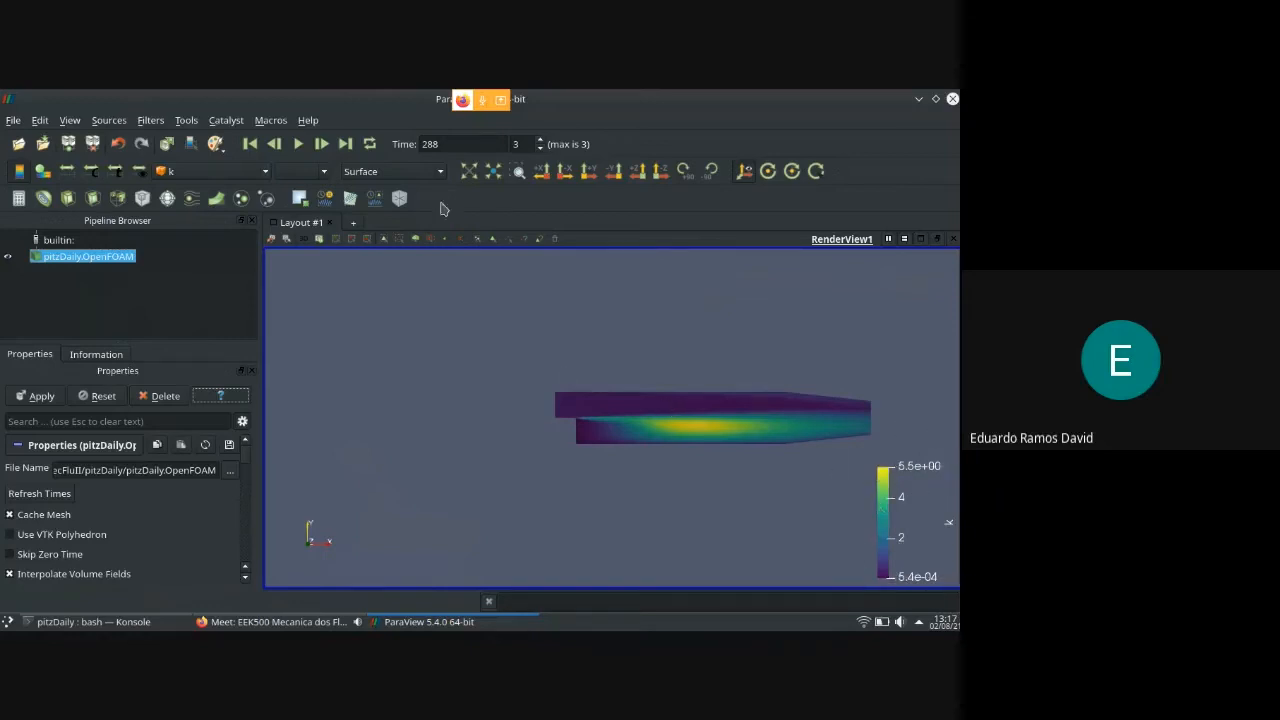
Color the geometry by the magnitude of U and open the color map editor for it
{"action": "left_click", "coordinate": [205, 171]}
{"action": "left_click", "coordinate": [193, 269]}
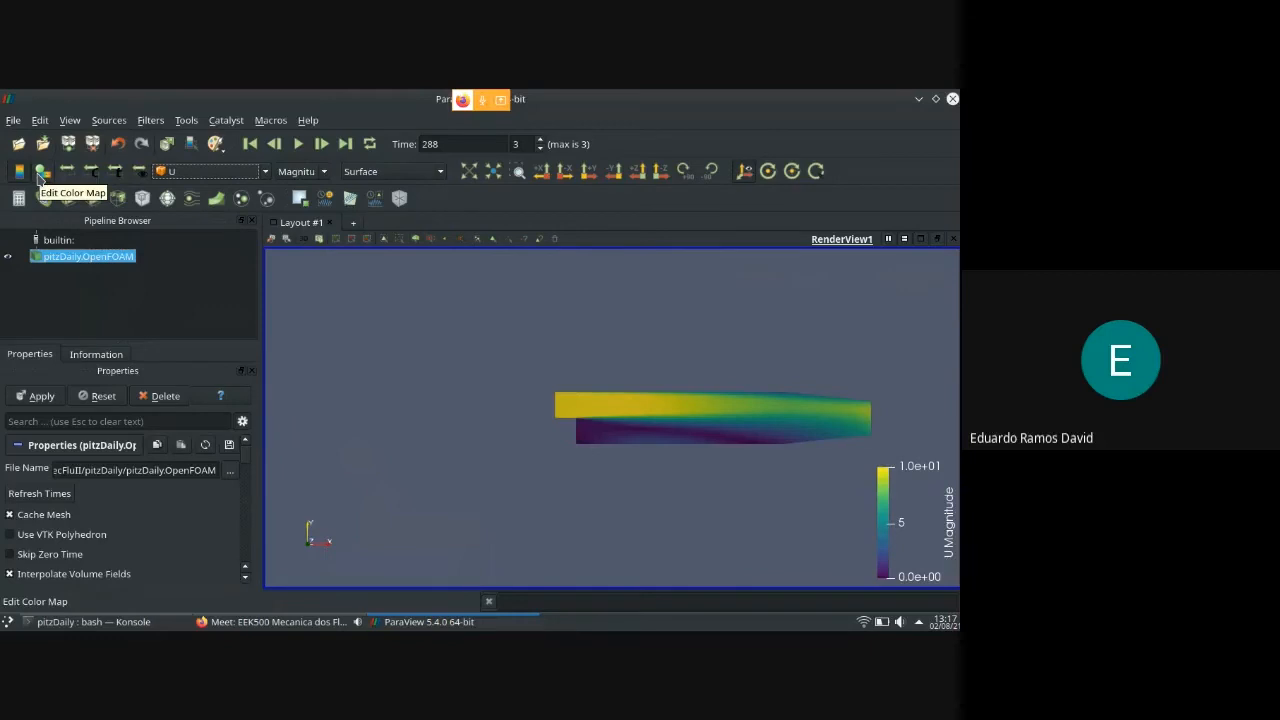
{"action": "left_click", "coordinate": [40, 174]}
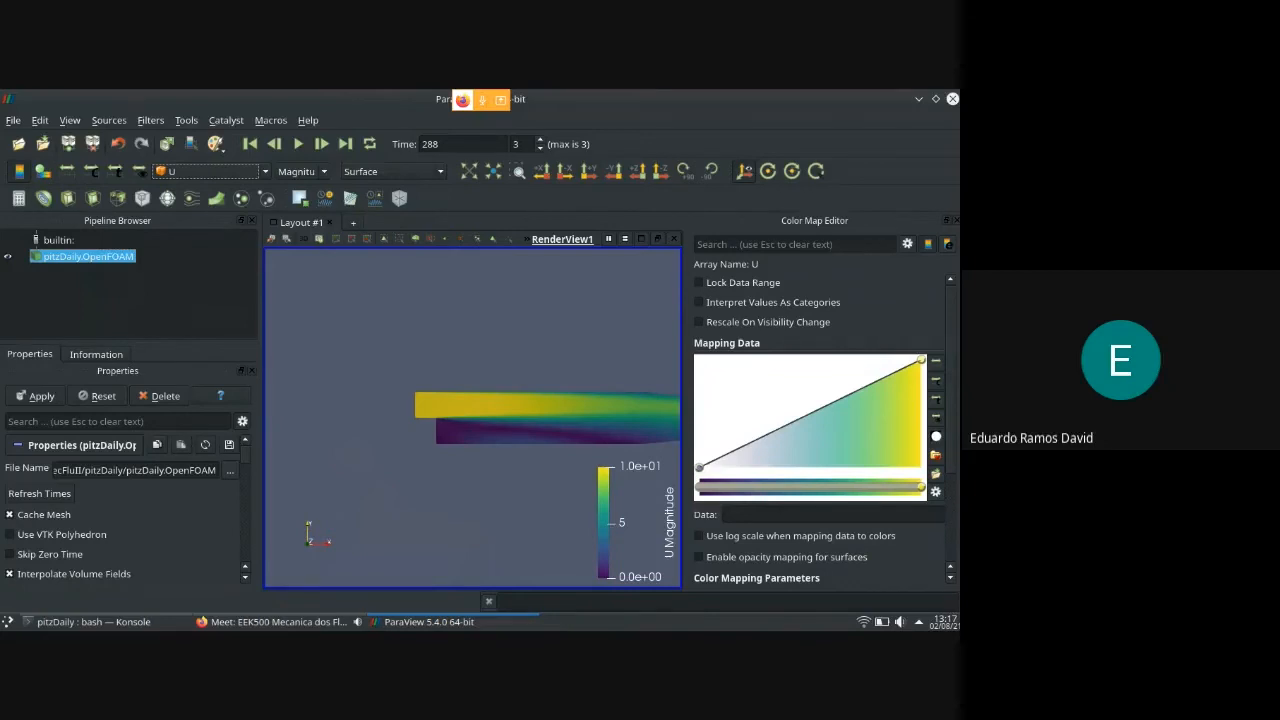
{"action": "left_click_drag", "start_coordinate": [952, 401], "coordinate": [958, 441]}
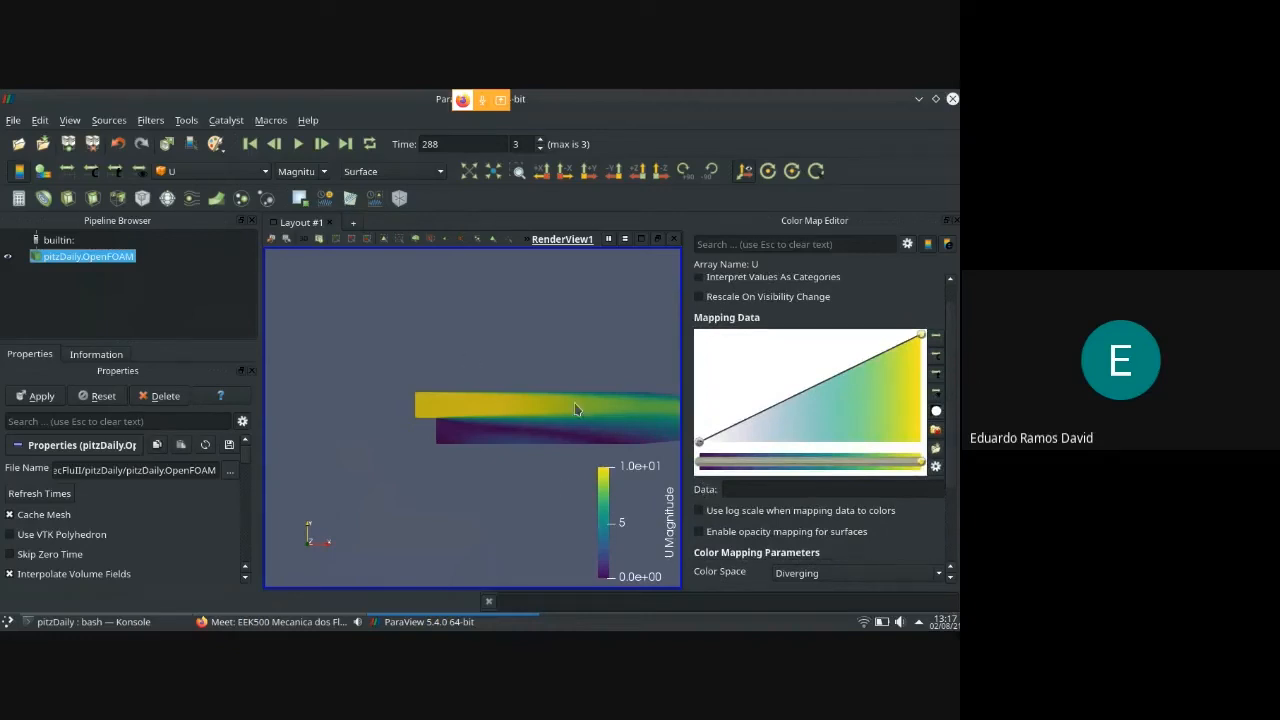
{"action": "left_click", "coordinate": [936, 430]}
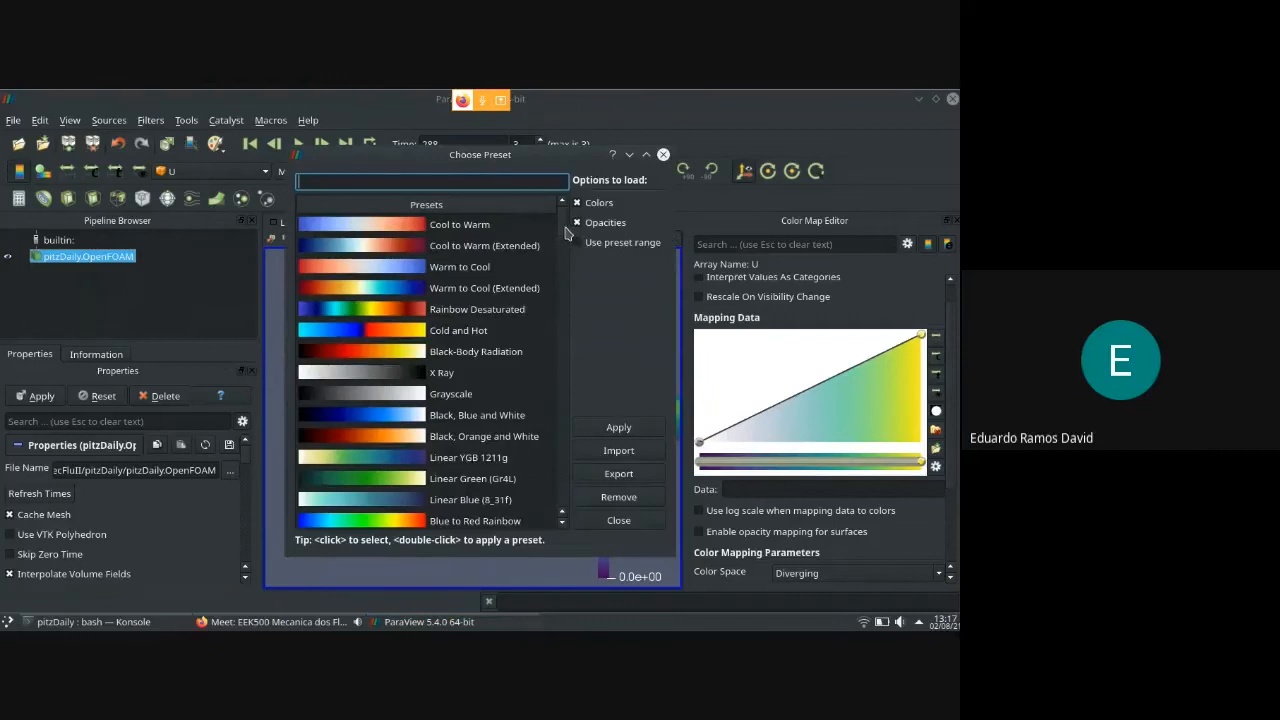
{"action": "scroll", "coordinate": [565, 240], "scroll_direction": "down", "scroll_amount": 1}
{"action": "scroll", "coordinate": [545, 290], "scroll_direction": "down", "scroll_amount": 15}
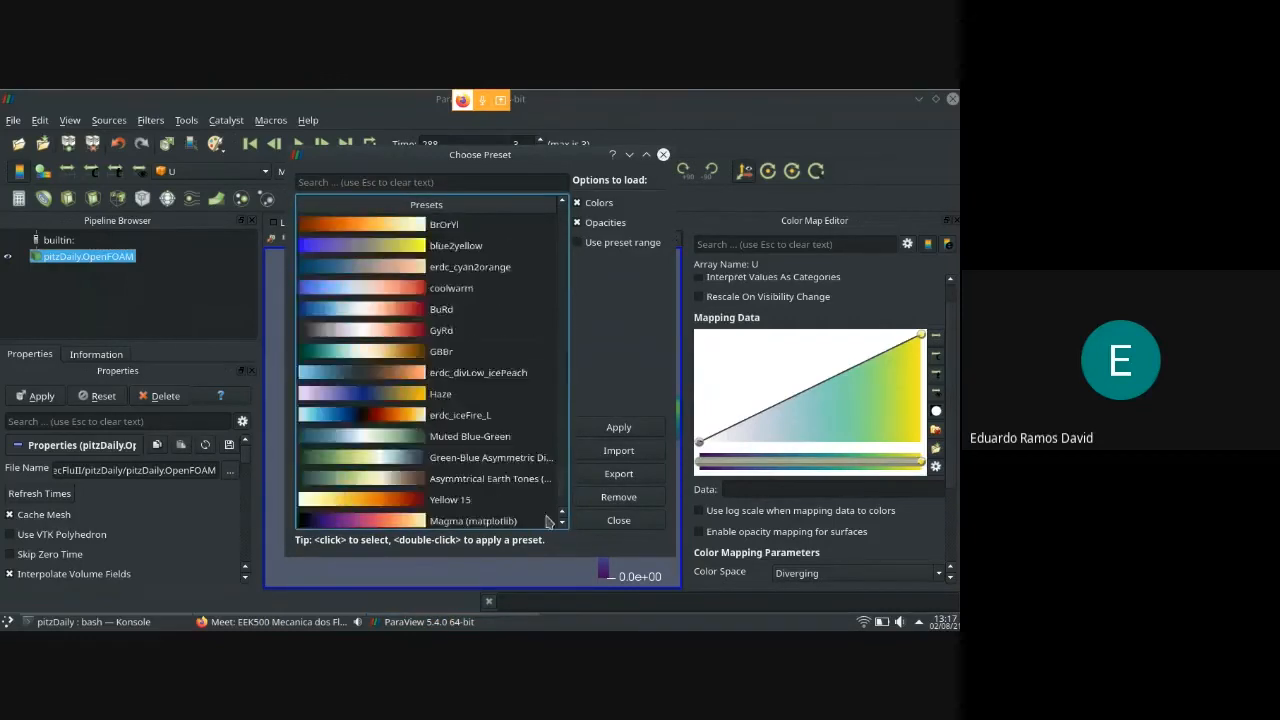
{"action": "scroll", "coordinate": [539, 296], "scroll_direction": "up", "scroll_amount": 15}
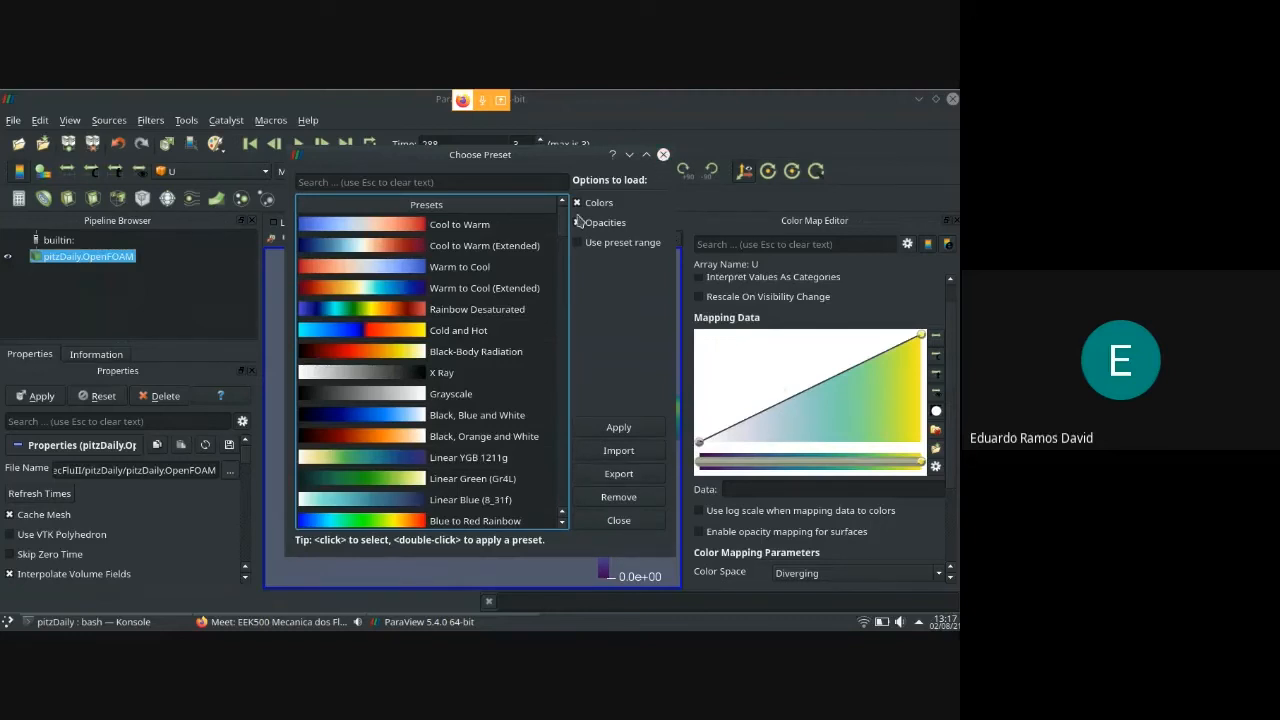
{"action": "left_click", "coordinate": [664, 156]}
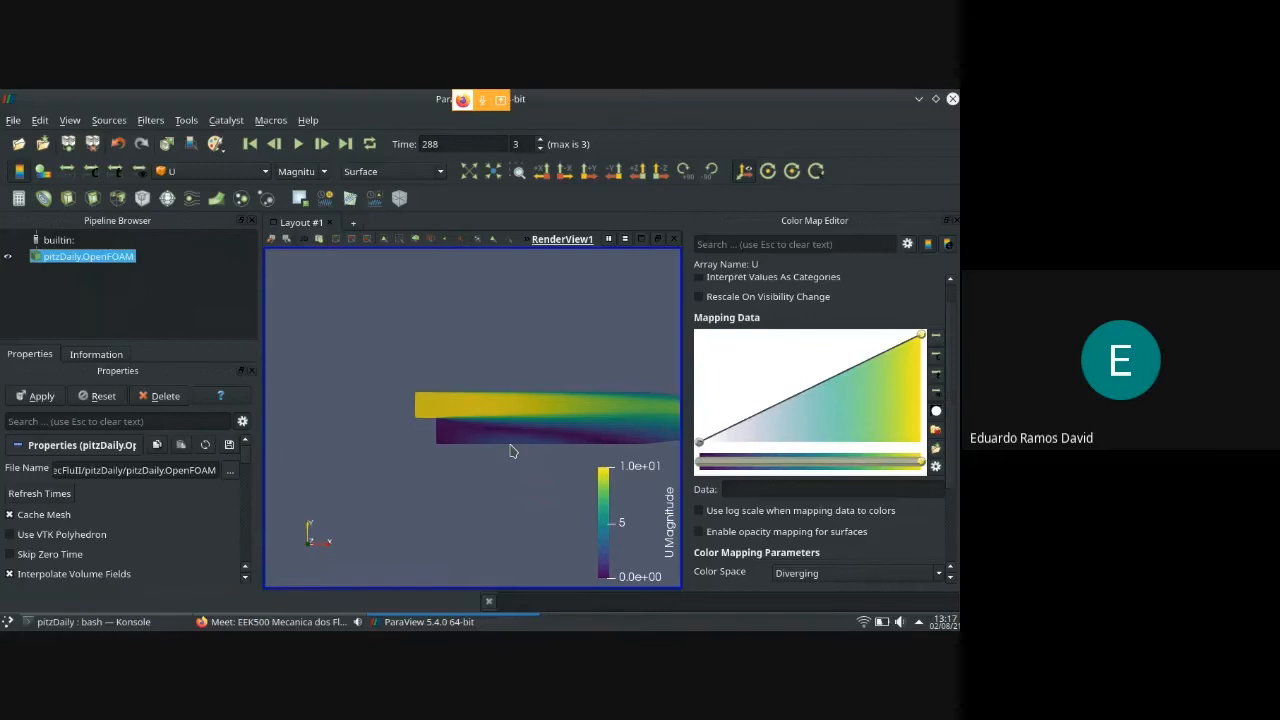
Apply the jet color preset to the U color map and close the color map editor
{"action": "left_click", "coordinate": [936, 430]}
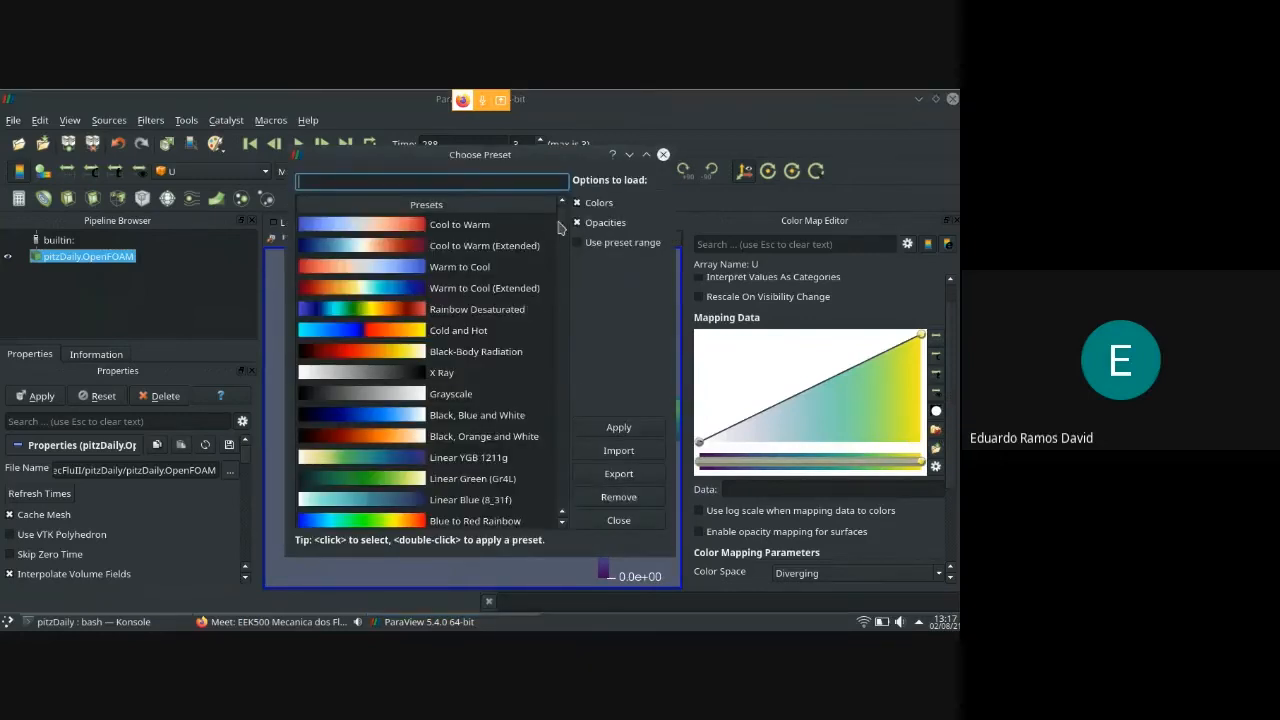
{"action": "left_click", "coordinate": [555, 226]}
{"action": "scroll", "coordinate": [561, 255], "scroll_direction": "down", "scroll_amount": 4}
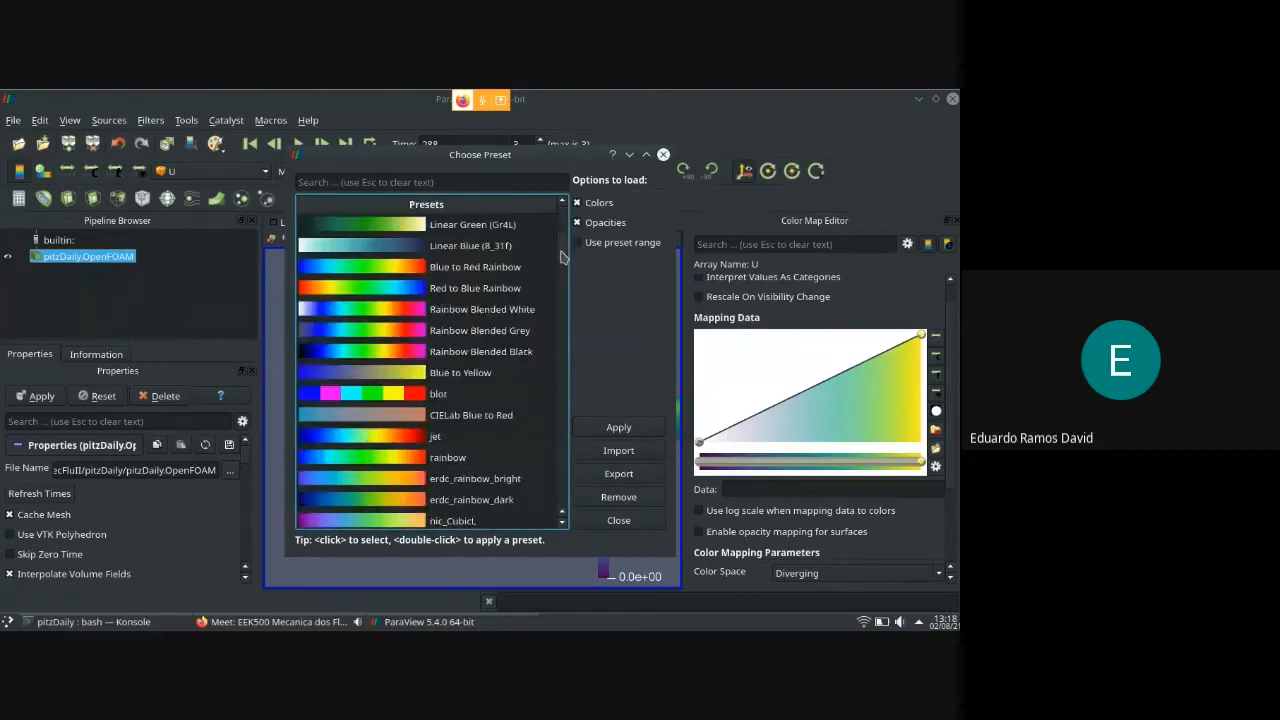
{"action": "left_click", "coordinate": [440, 436]}
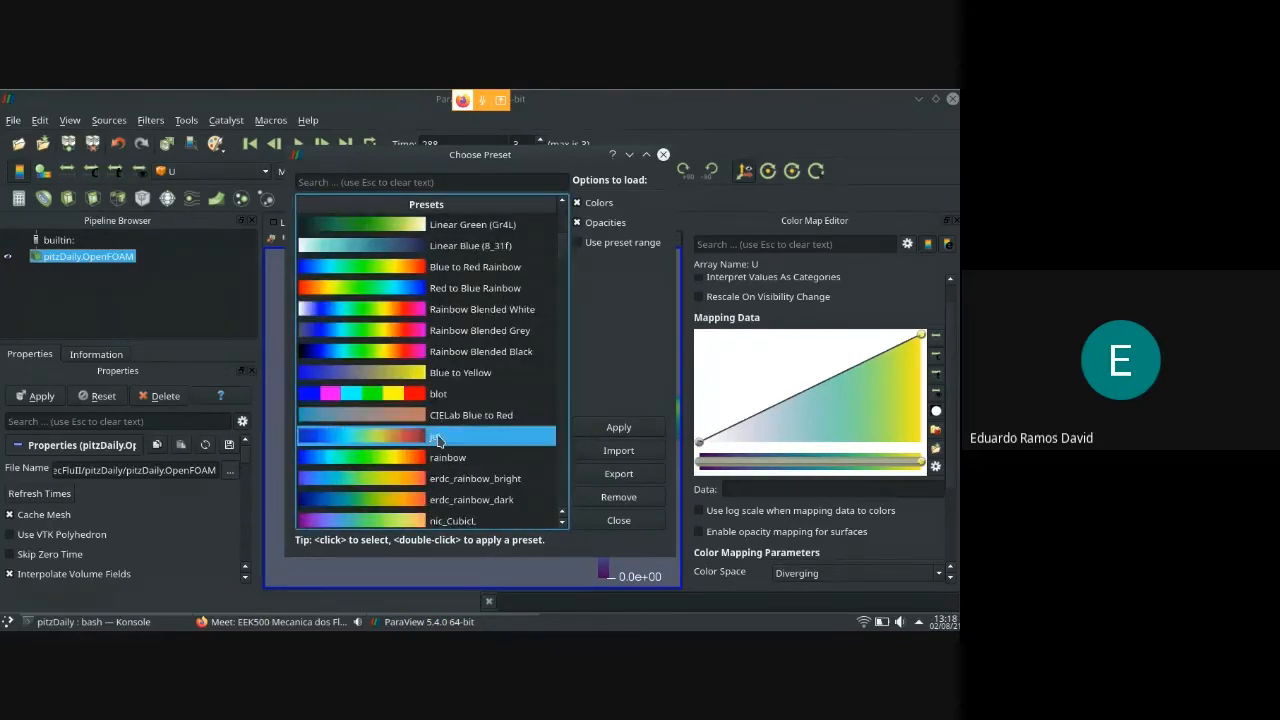
{"action": "left_click", "coordinate": [611, 429]}
{"action": "left_click", "coordinate": [620, 522]}
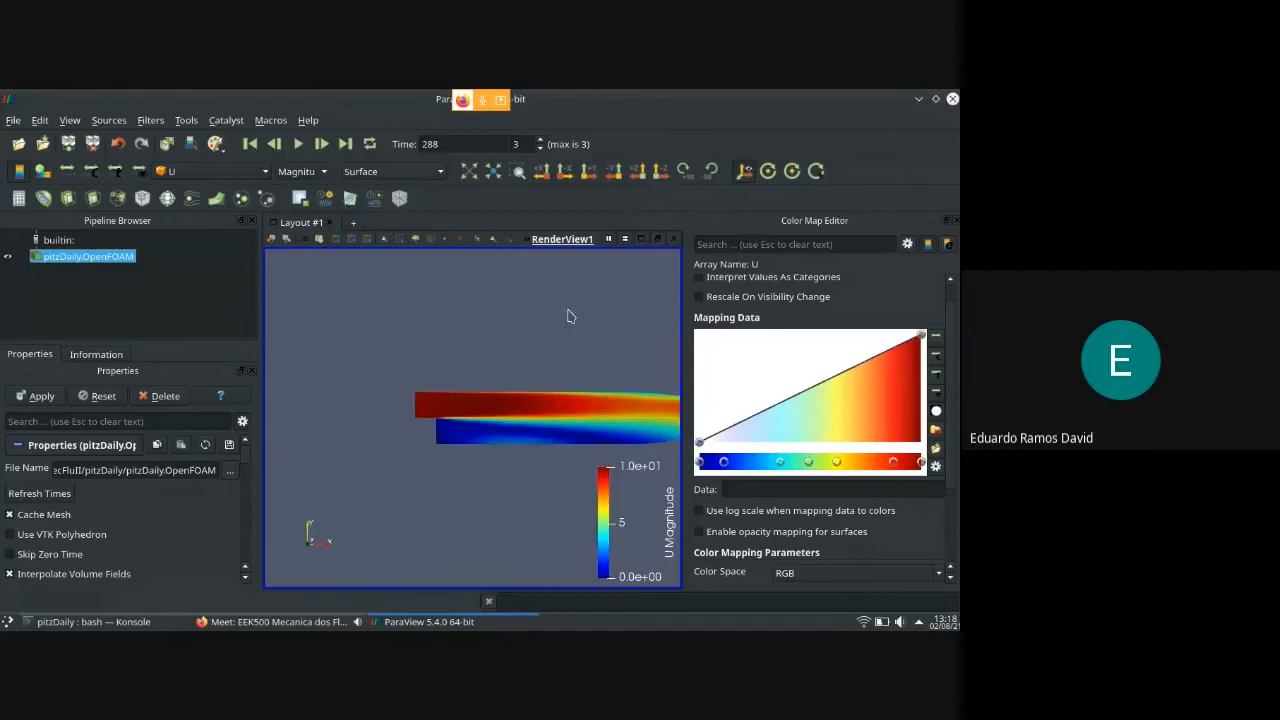
{"action": "left_click", "coordinate": [955, 220]}
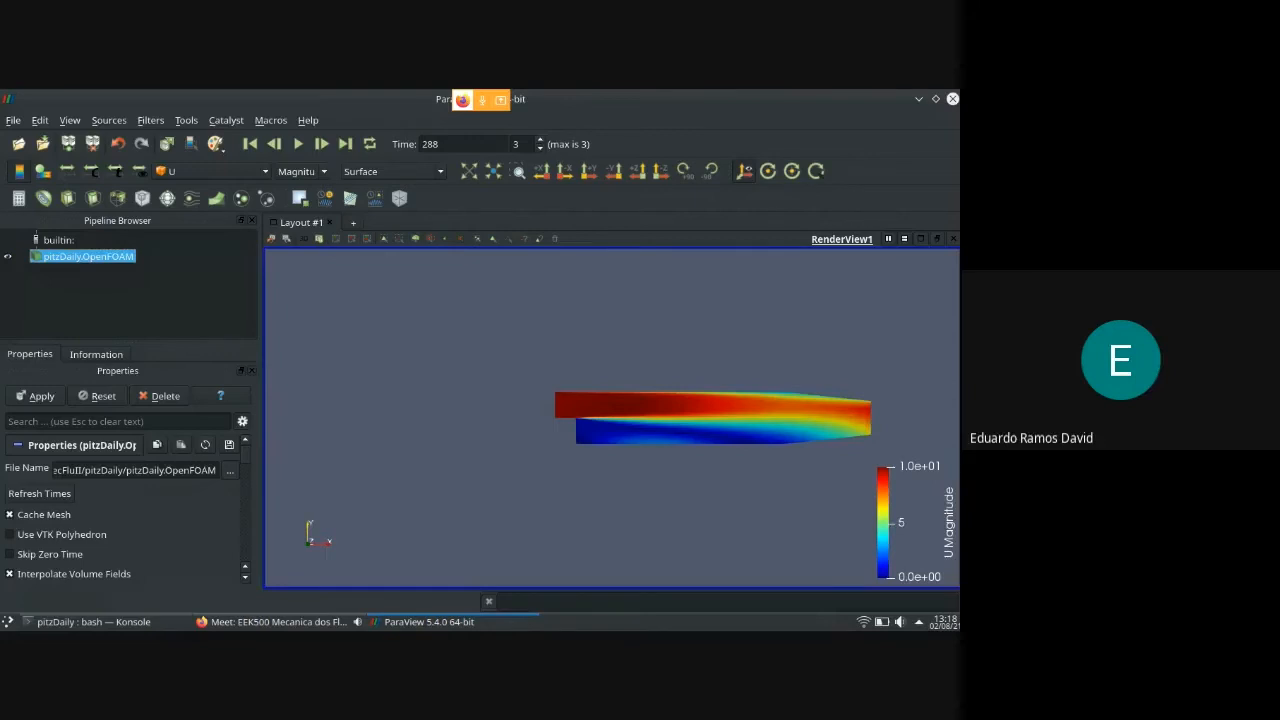
Reopen the color map editor for U and apply the Viridis (matplotlib) preset
{"action": "left_click", "coordinate": [43, 172]}
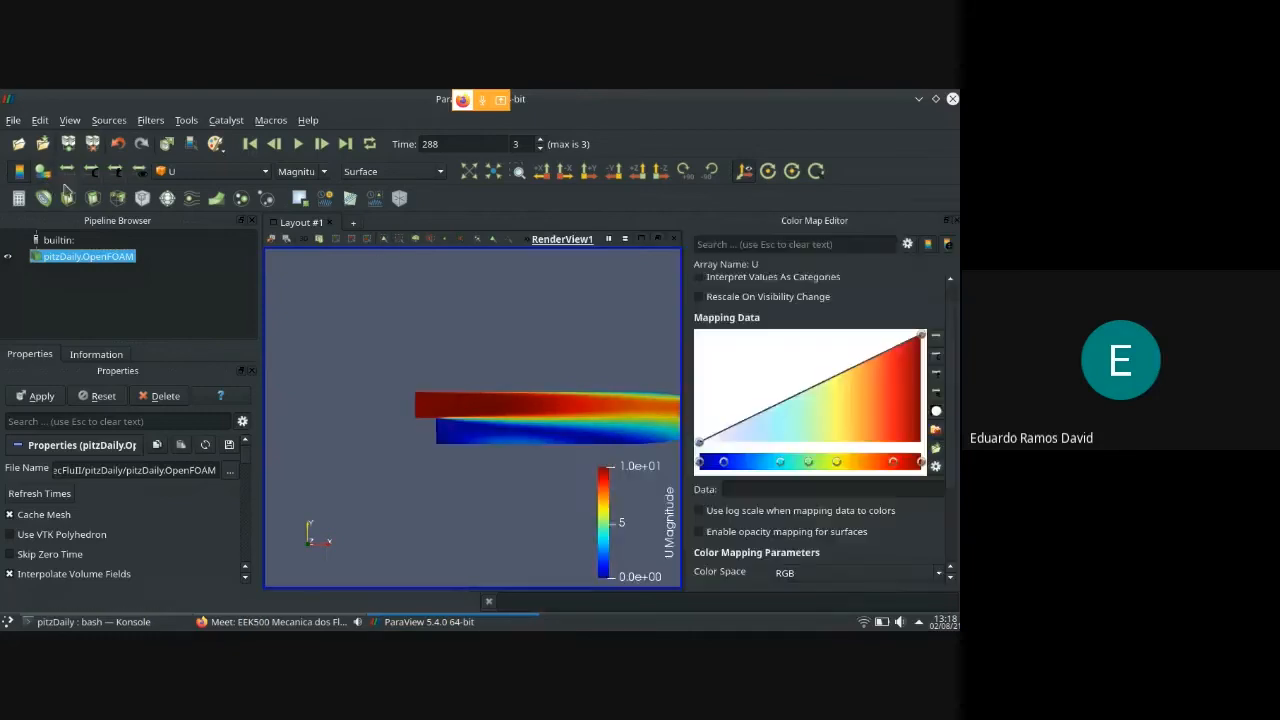
{"action": "scroll", "coordinate": [948, 385], "scroll_direction": "down", "scroll_amount": 3}
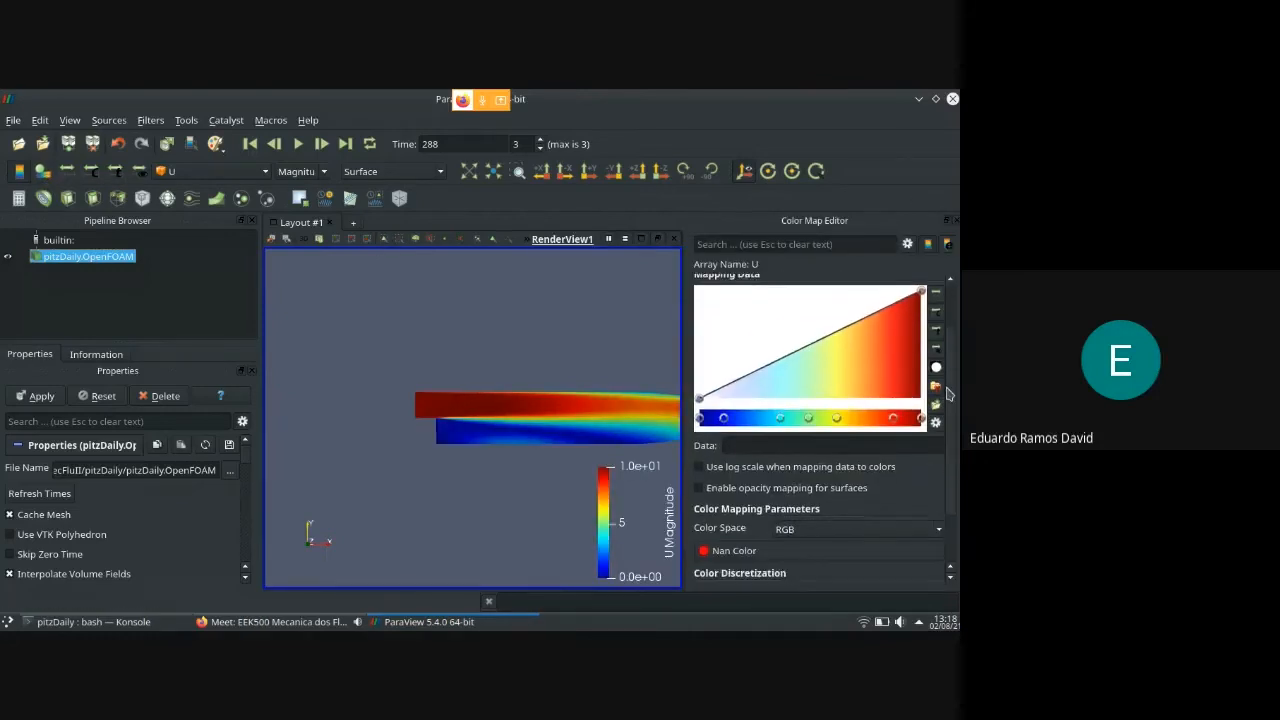
{"action": "left_click", "coordinate": [936, 387]}
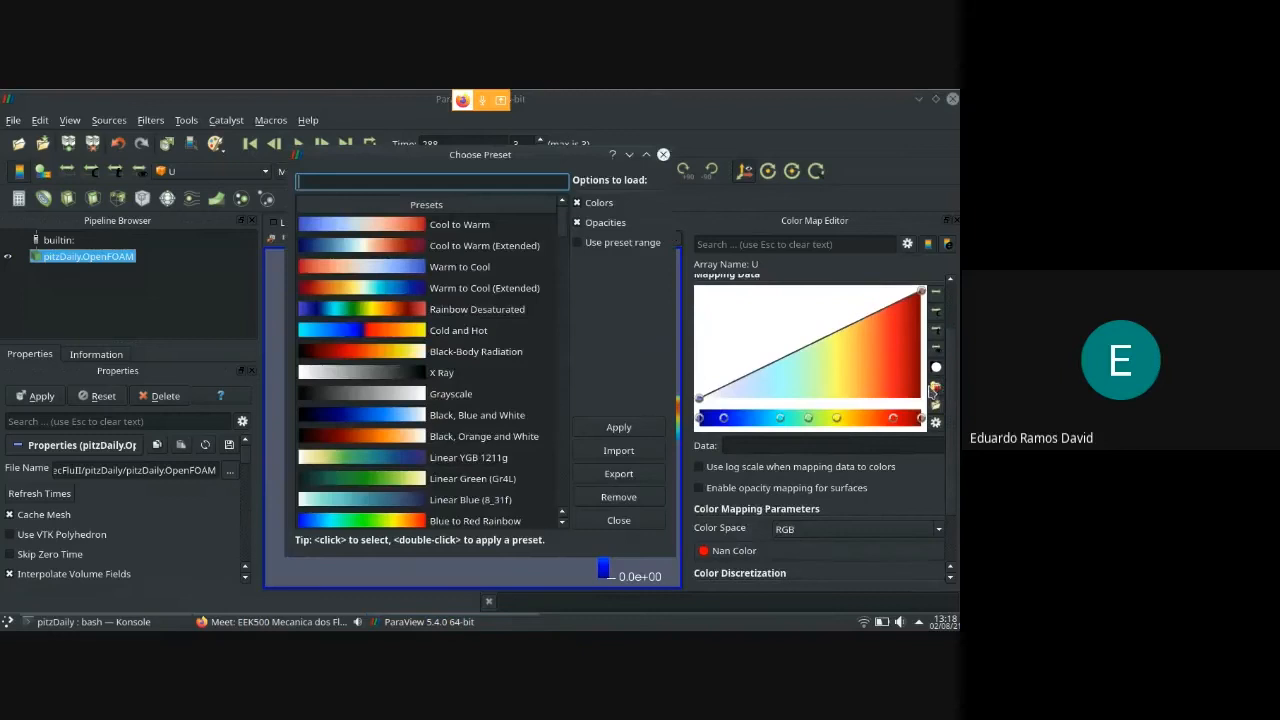
{"action": "scroll", "coordinate": [560, 227], "scroll_direction": "down", "scroll_amount": 15}
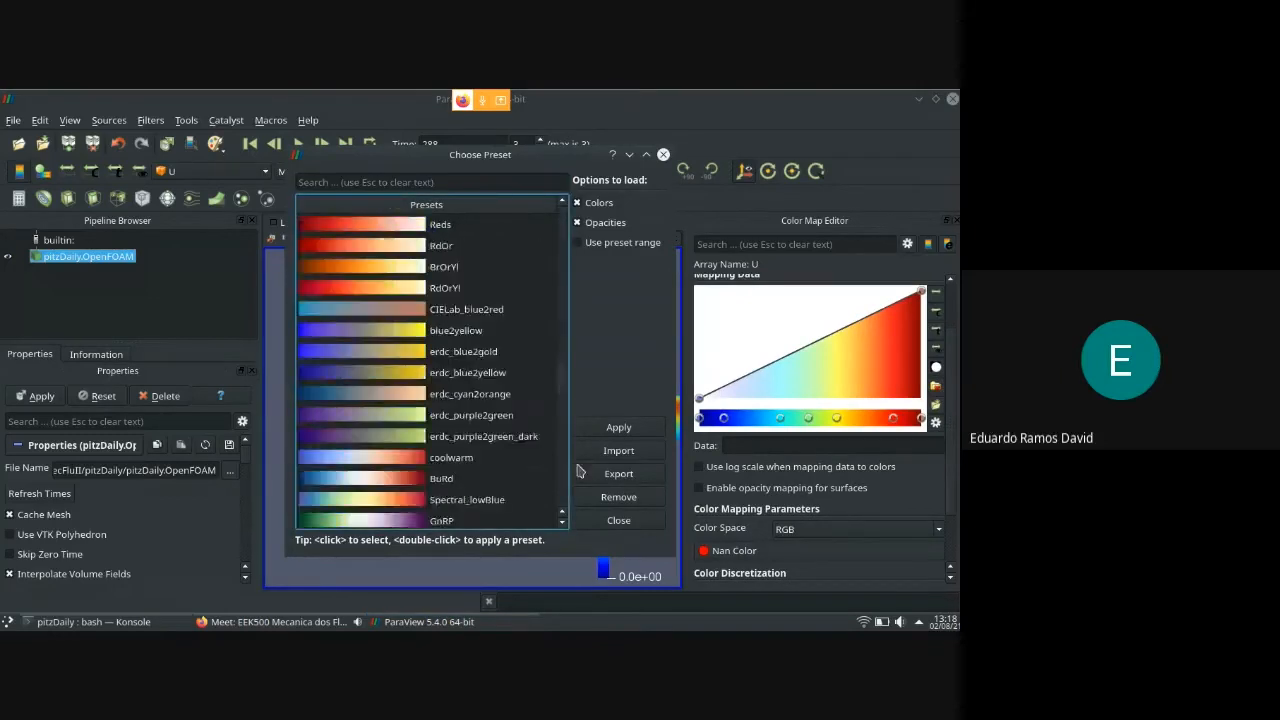
{"action": "left_click", "coordinate": [505, 519]}
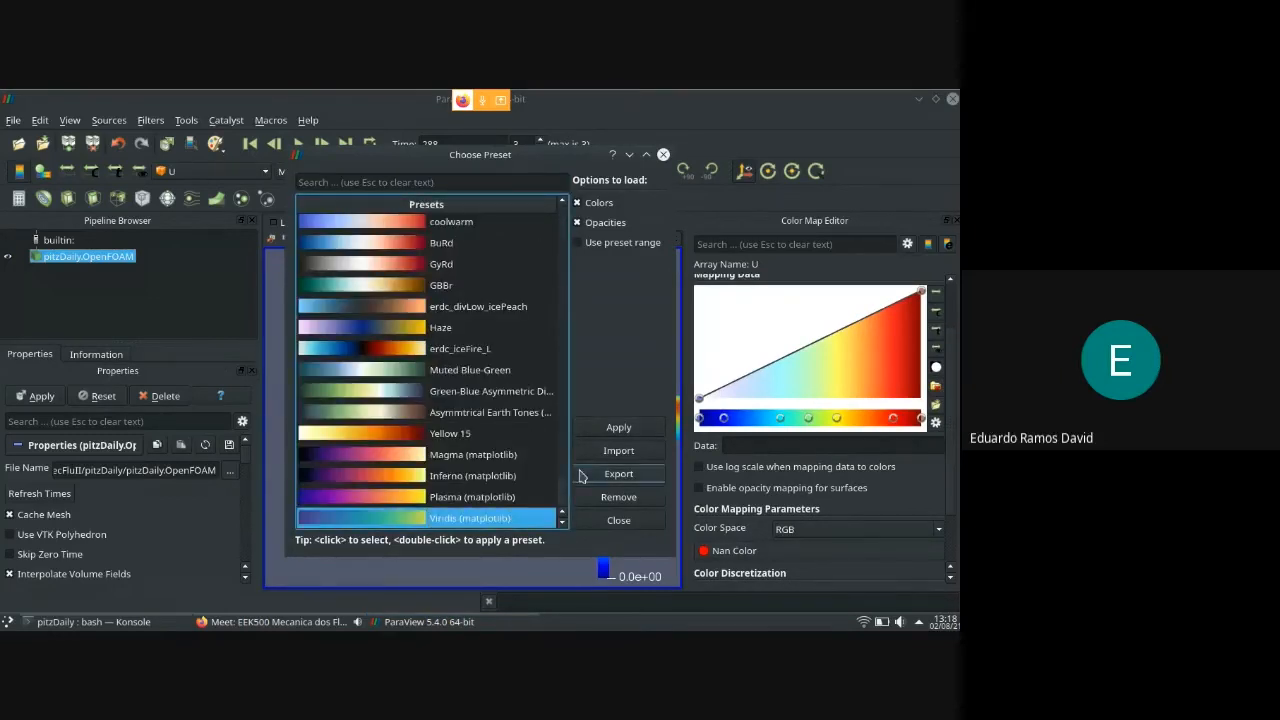
{"action": "left_click", "coordinate": [618, 428]}
{"action": "left_click", "coordinate": [619, 520]}
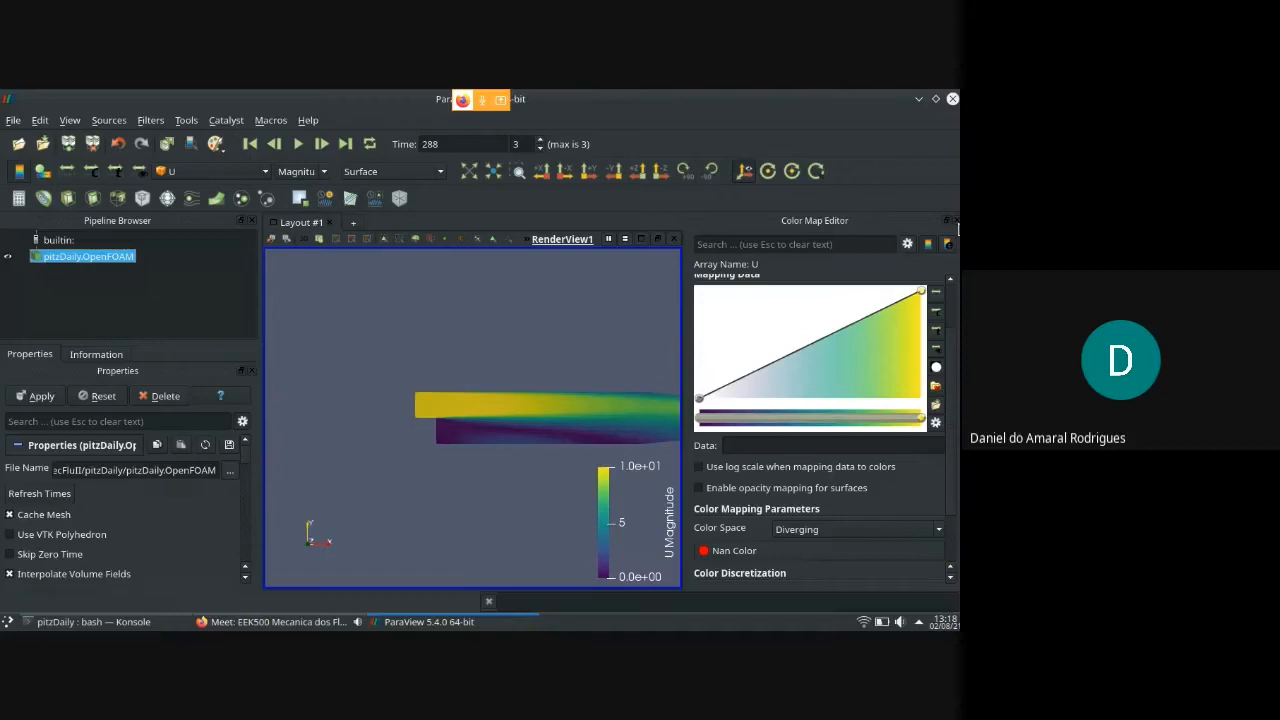
Try the log scale for mapping U to colors, turn it back off, and dismiss the output messages
{"action": "left_click", "coordinate": [699, 466]}
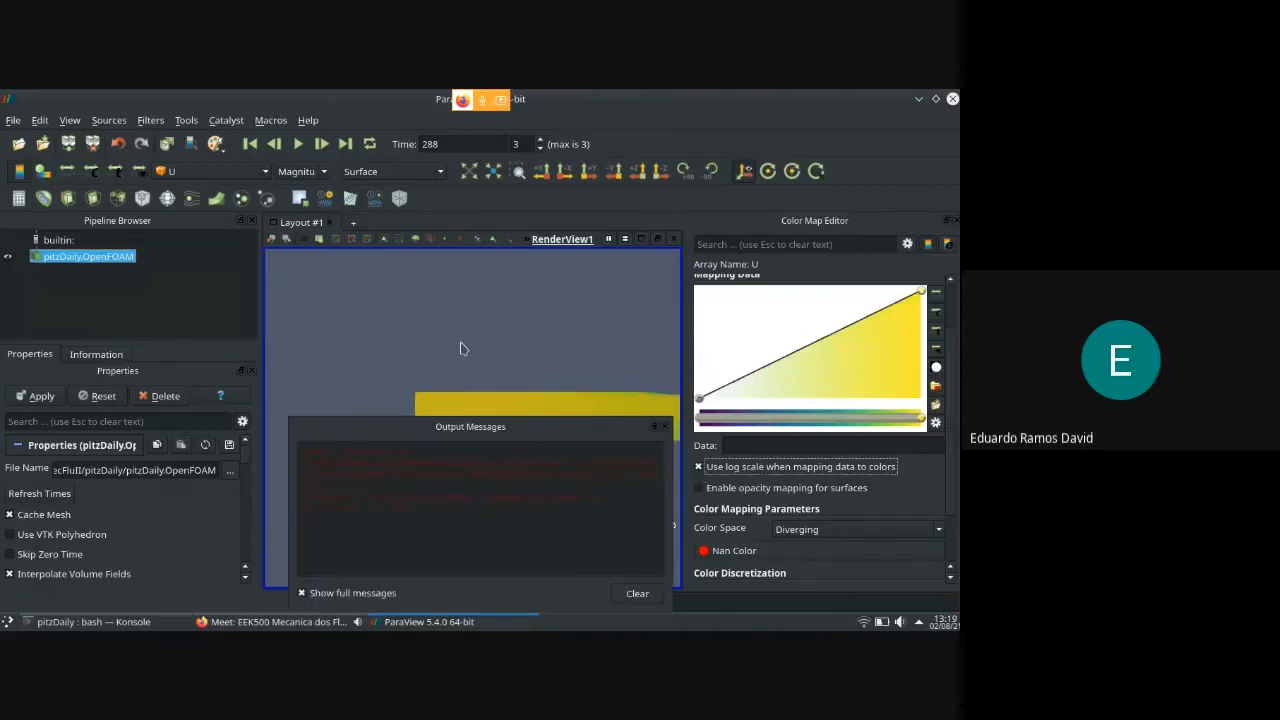
{"action": "left_click", "coordinate": [708, 472]}
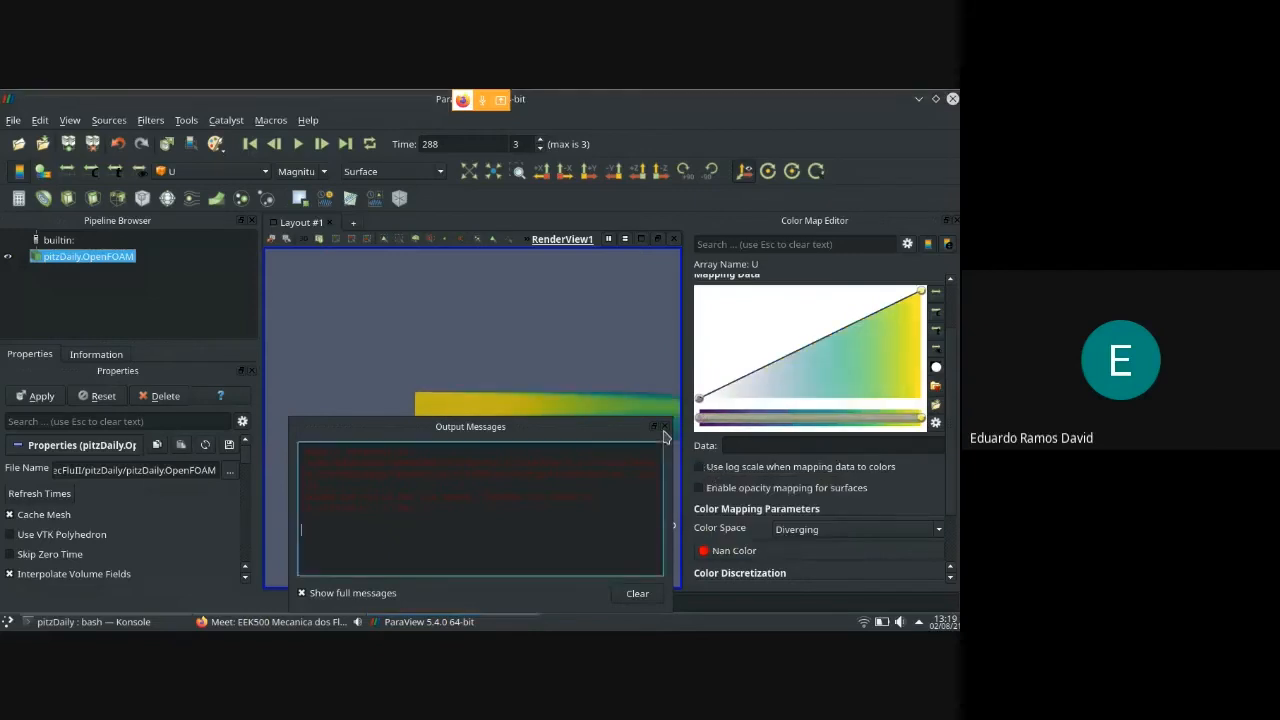
{"action": "left_click", "coordinate": [666, 427]}
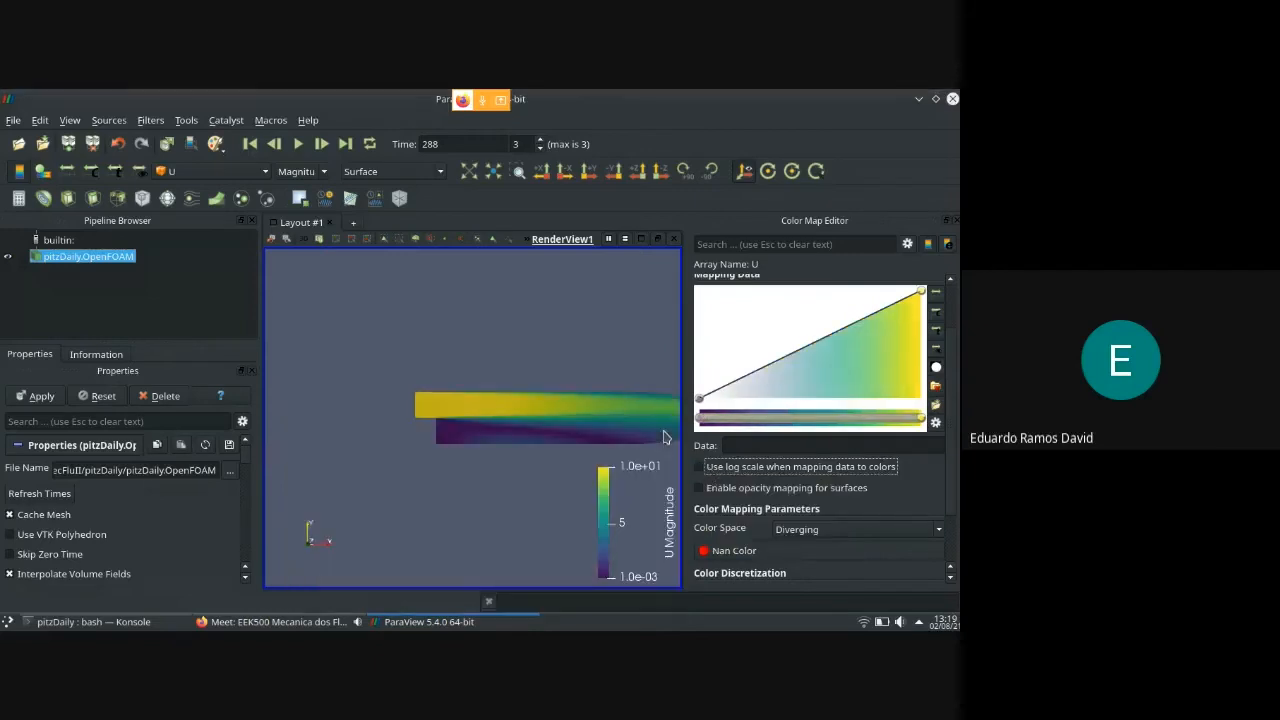
Review the layout, title, label and annotation options of the U color legend, and close its properties and the color map editor
{"action": "left_click", "coordinate": [947, 246]}
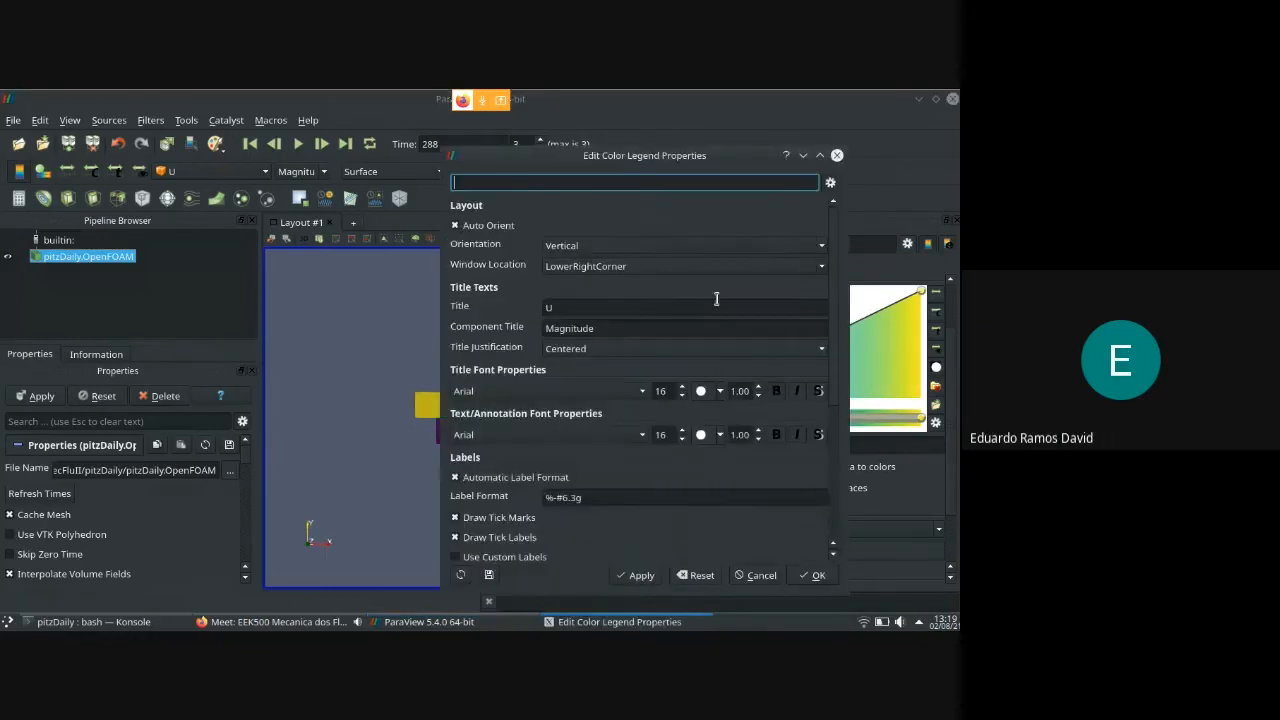
{"action": "left_click_drag", "start_coordinate": [673, 163], "coordinate": [579, 145]}
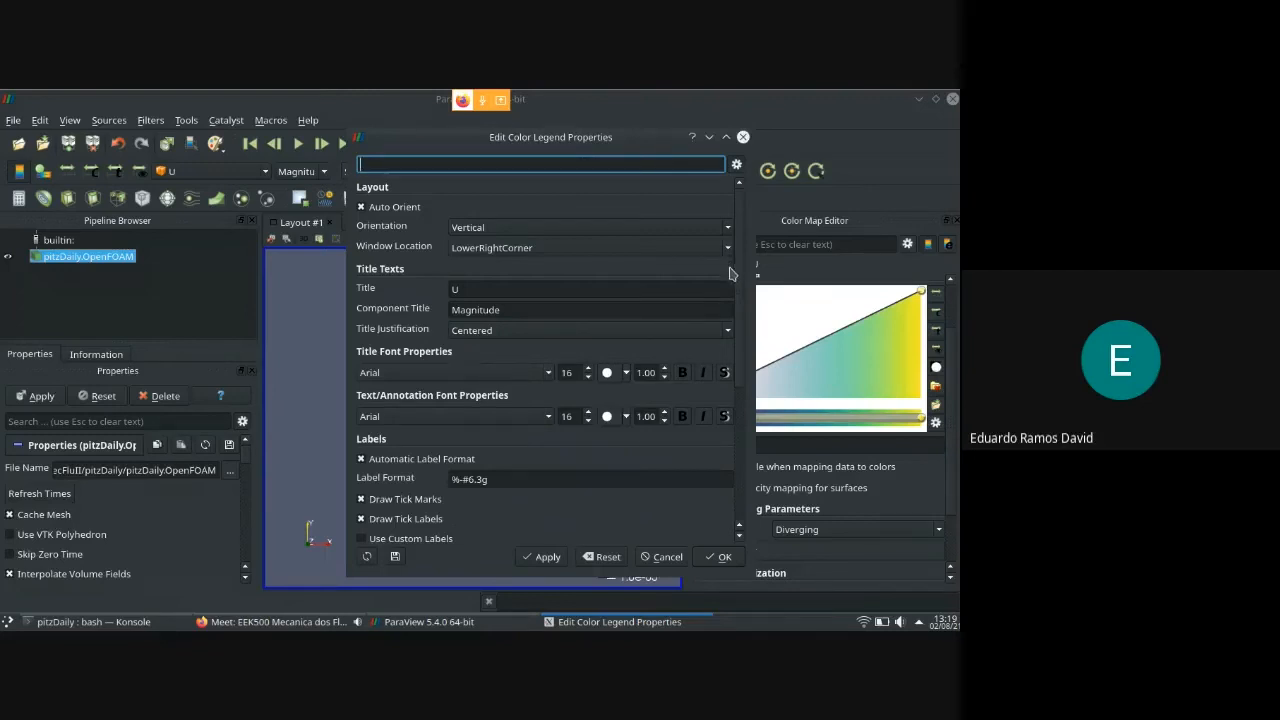
{"action": "left_click_drag", "start_coordinate": [738, 267], "coordinate": [733, 440]}
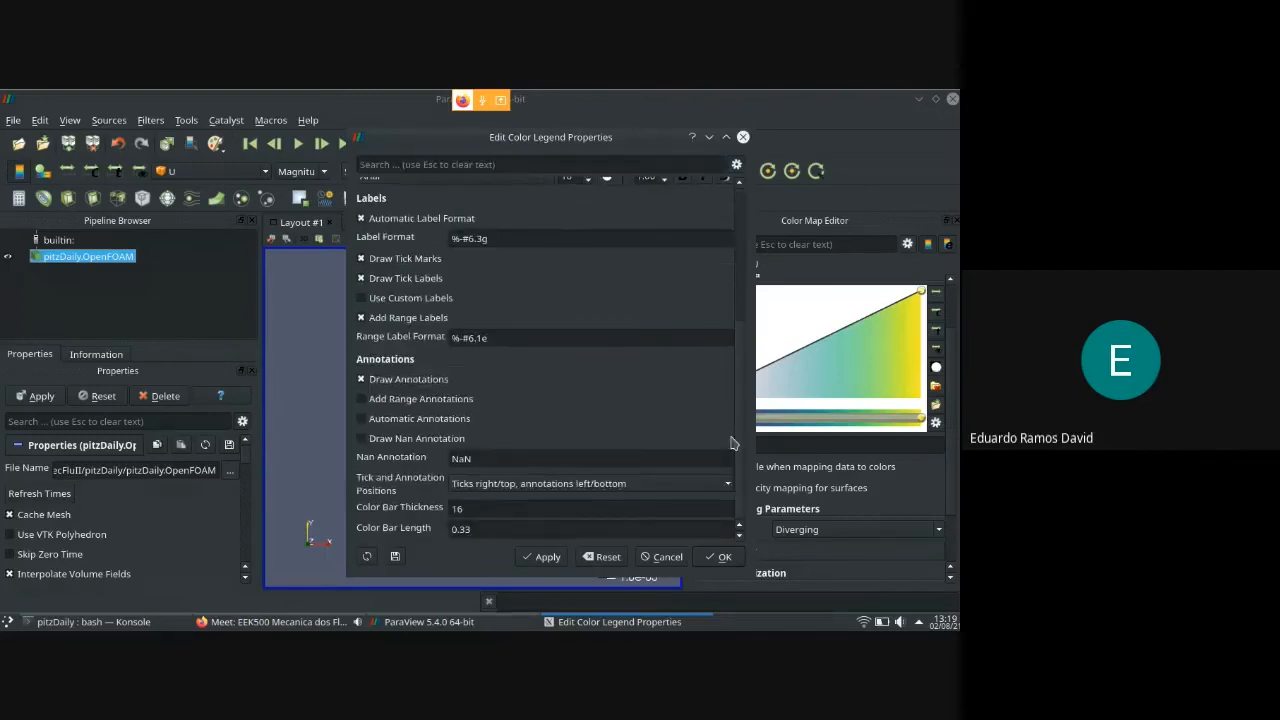
{"action": "left_click_drag", "start_coordinate": [733, 440], "coordinate": [733, 255]}
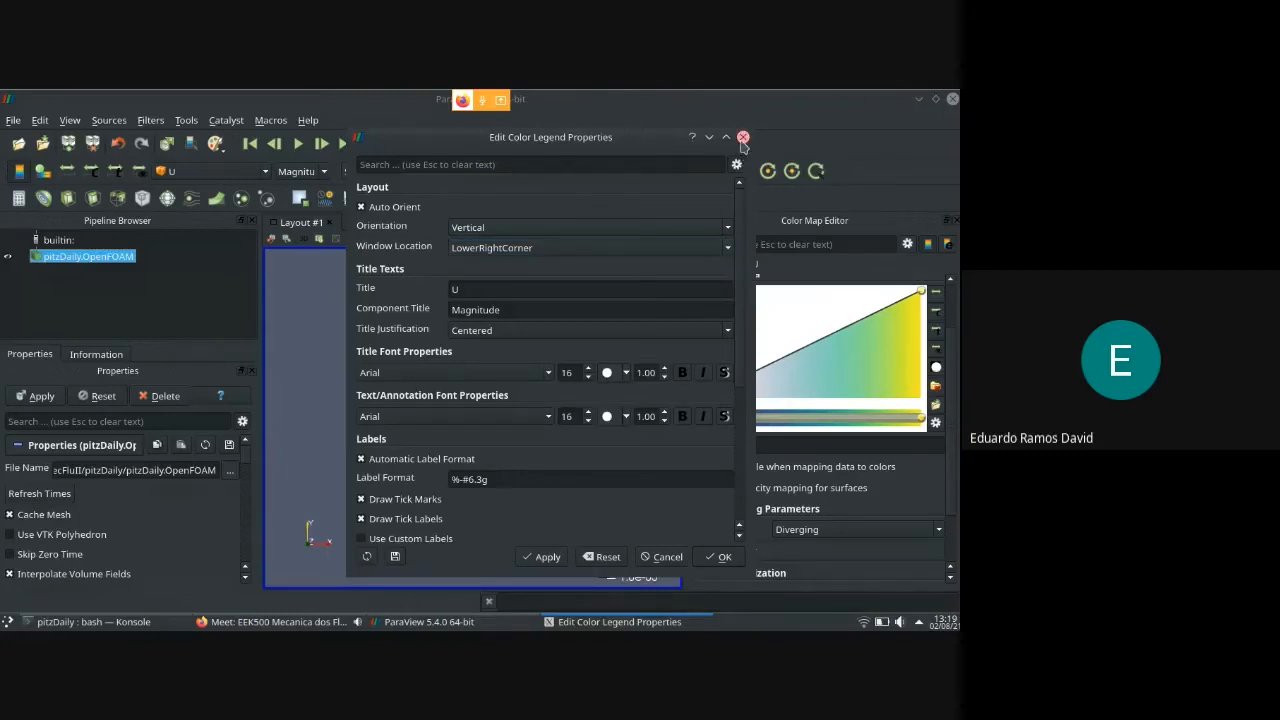
{"action": "left_click", "coordinate": [743, 137]}
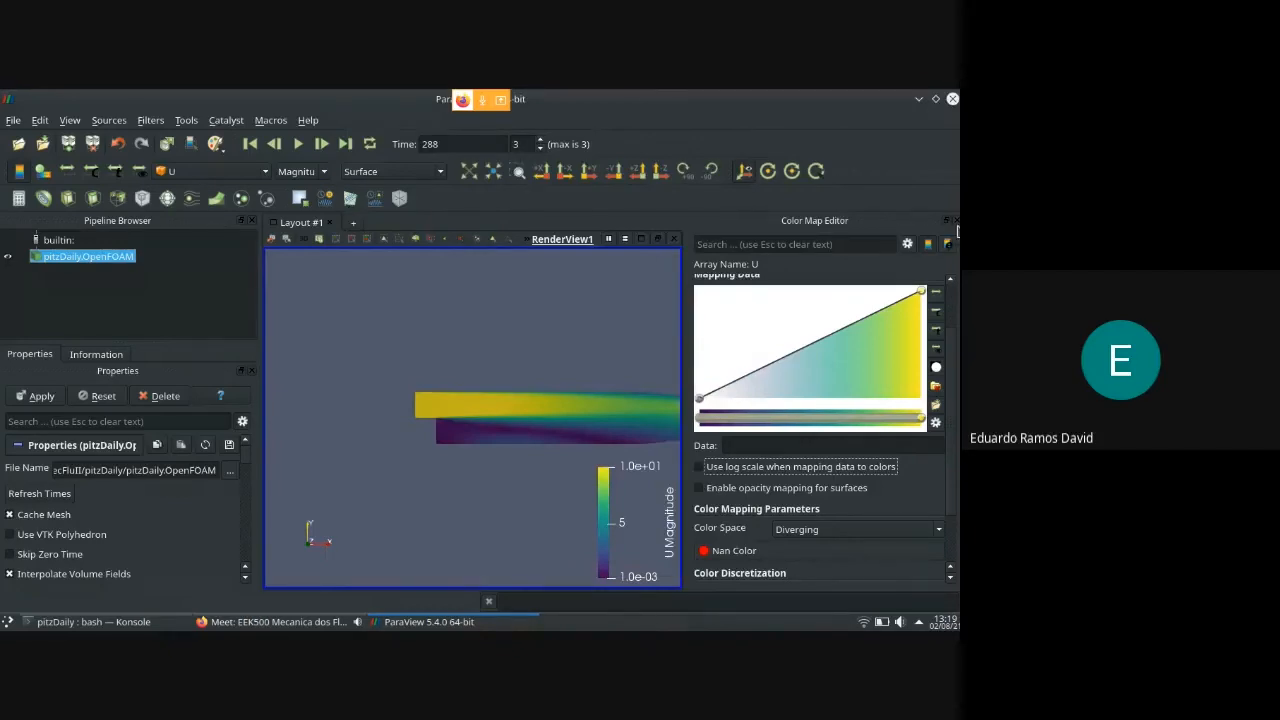
{"action": "left_click", "coordinate": [955, 222]}
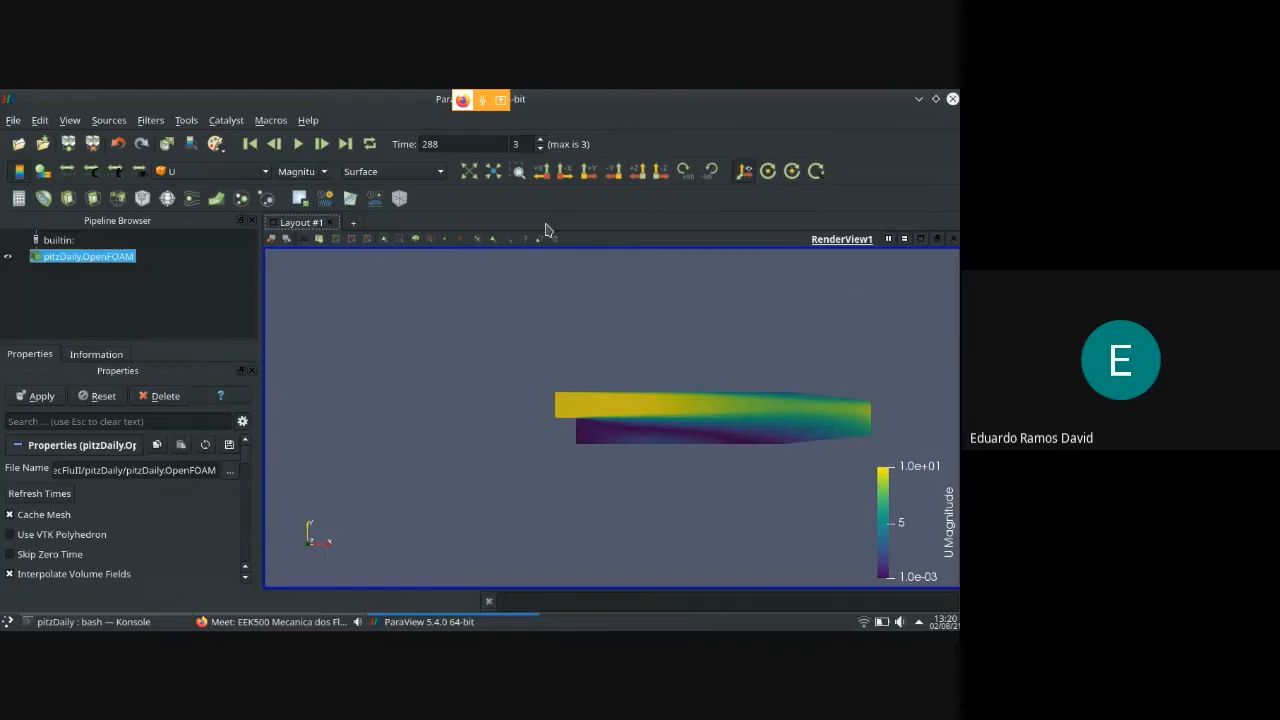
Add a Plot Over Line filter to the pitzDaily case with the default line endpoints and apply it
{"action": "left_click", "coordinate": [351, 199]}
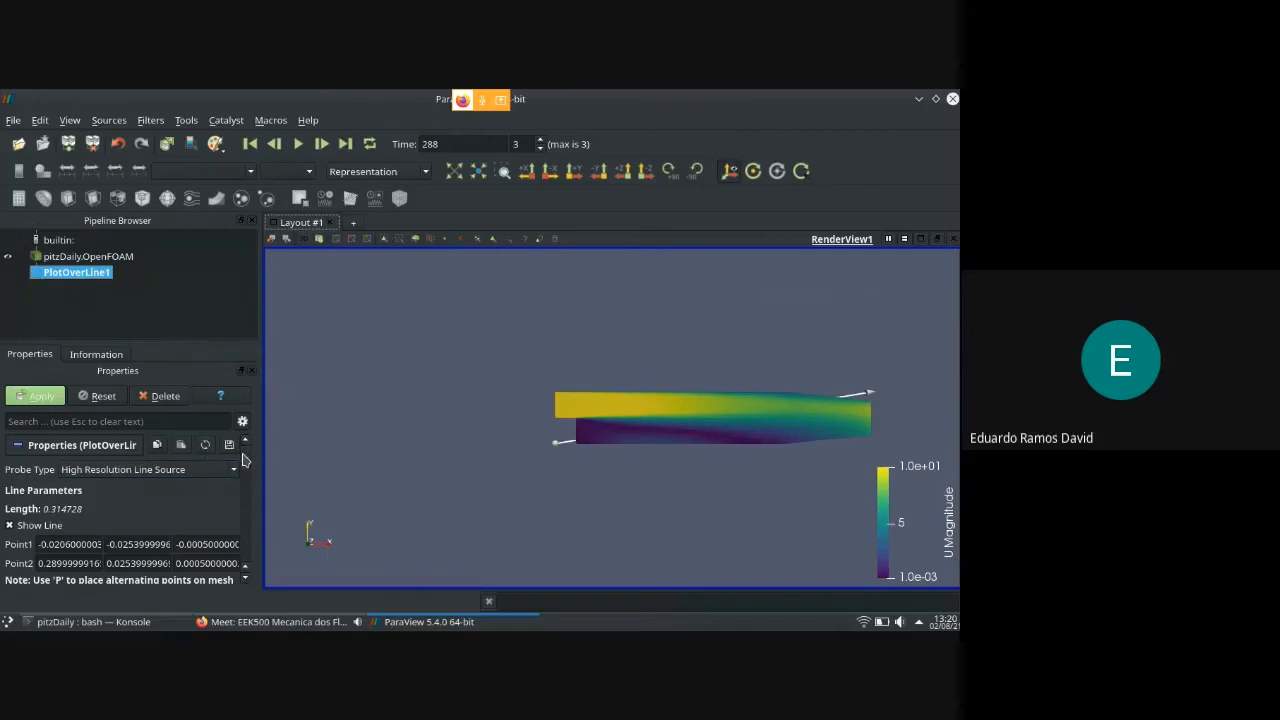
{"action": "scroll", "coordinate": [243, 459], "scroll_direction": "down", "scroll_amount": 3}
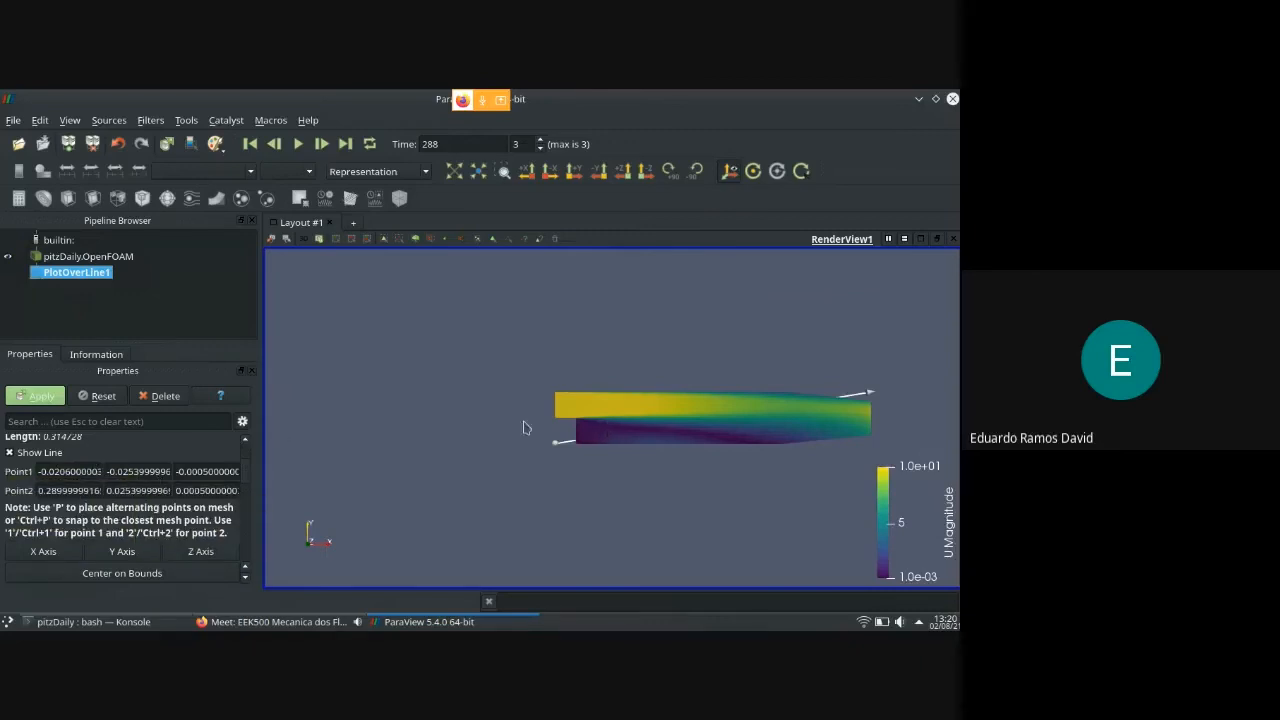
{"action": "left_click", "coordinate": [41, 398]}
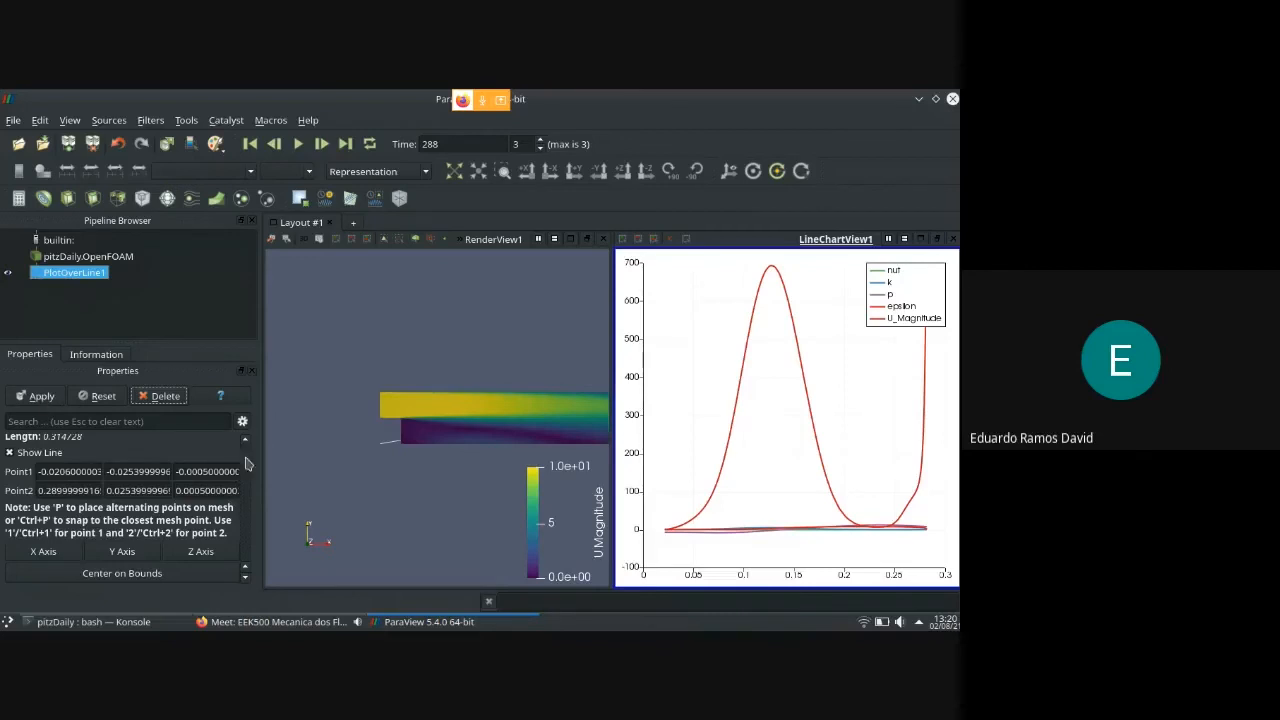
Hide the nut, k, epsilon and U_Magnitude series in the line chart, keeping only p plotted
{"action": "scroll", "coordinate": [244, 475], "scroll_direction": "down", "scroll_amount": 5}
{"action": "scroll", "coordinate": [244, 475], "scroll_direction": "down", "scroll_amount": 2}
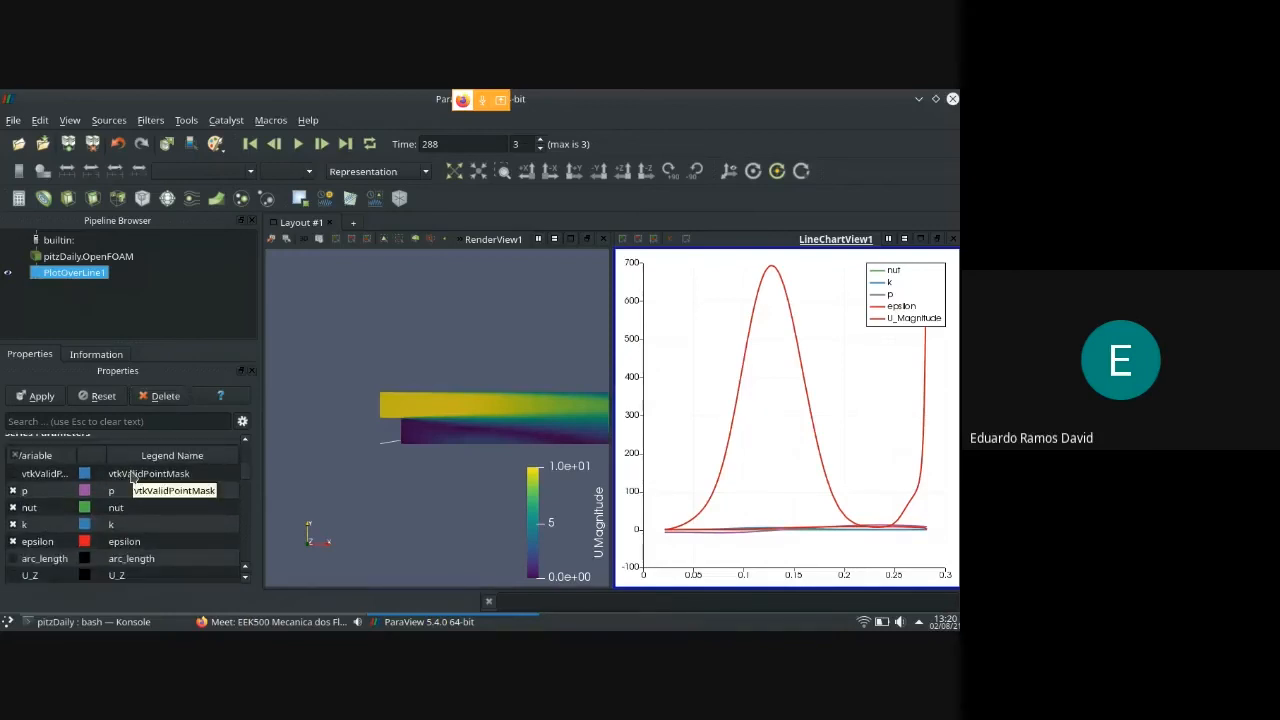
{"action": "left_click", "coordinate": [12, 508]}
{"action": "left_click", "coordinate": [12, 524]}
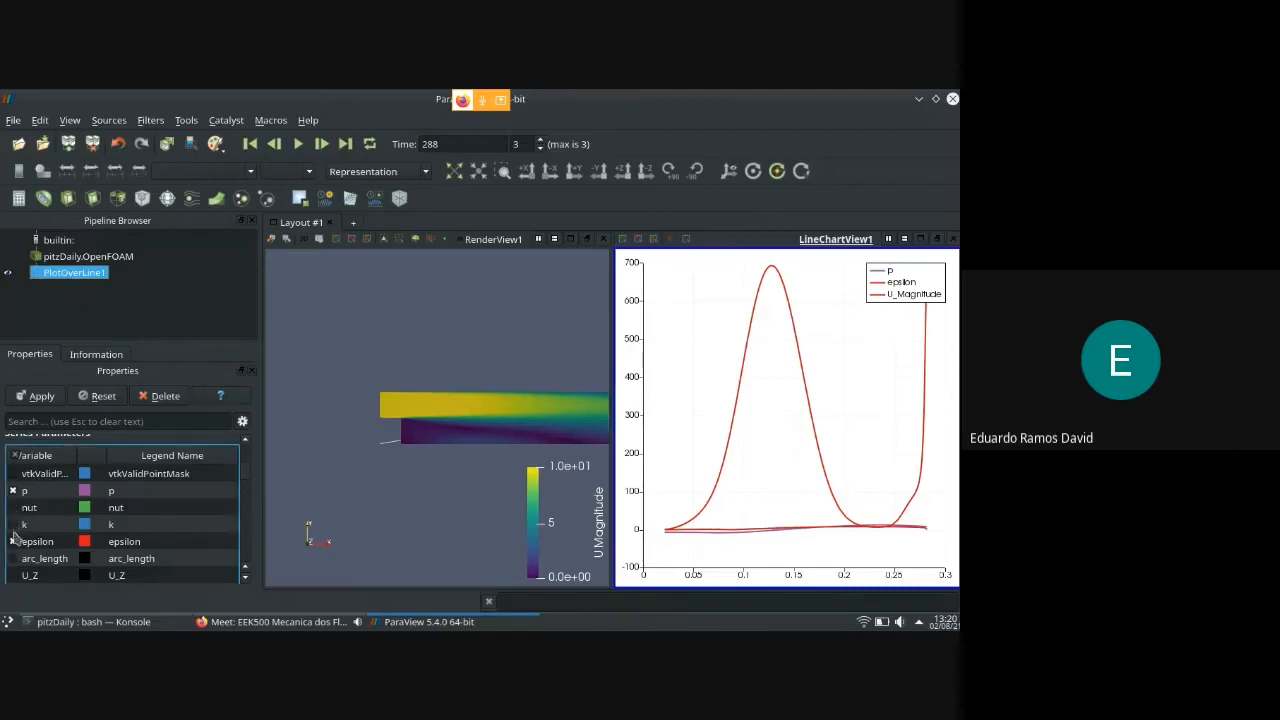
{"action": "left_click", "coordinate": [13, 541]}
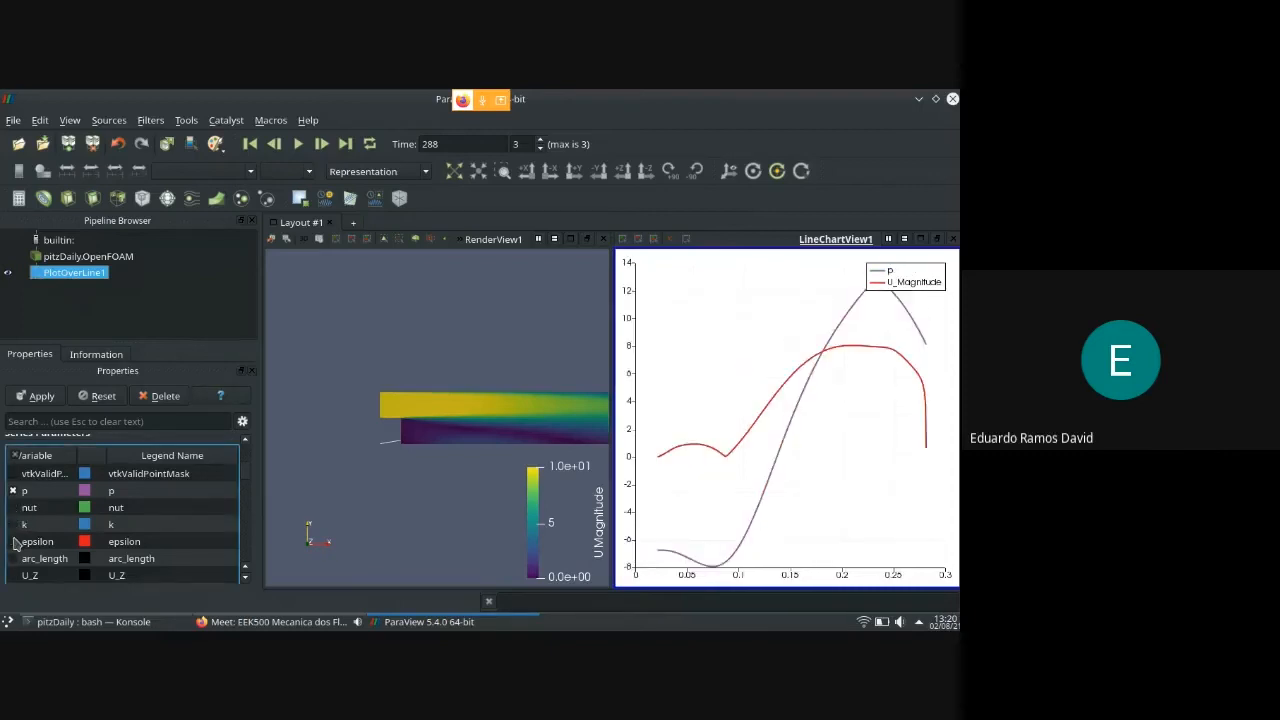
{"action": "scroll", "coordinate": [12, 530], "scroll_direction": "down", "scroll_amount": 2}
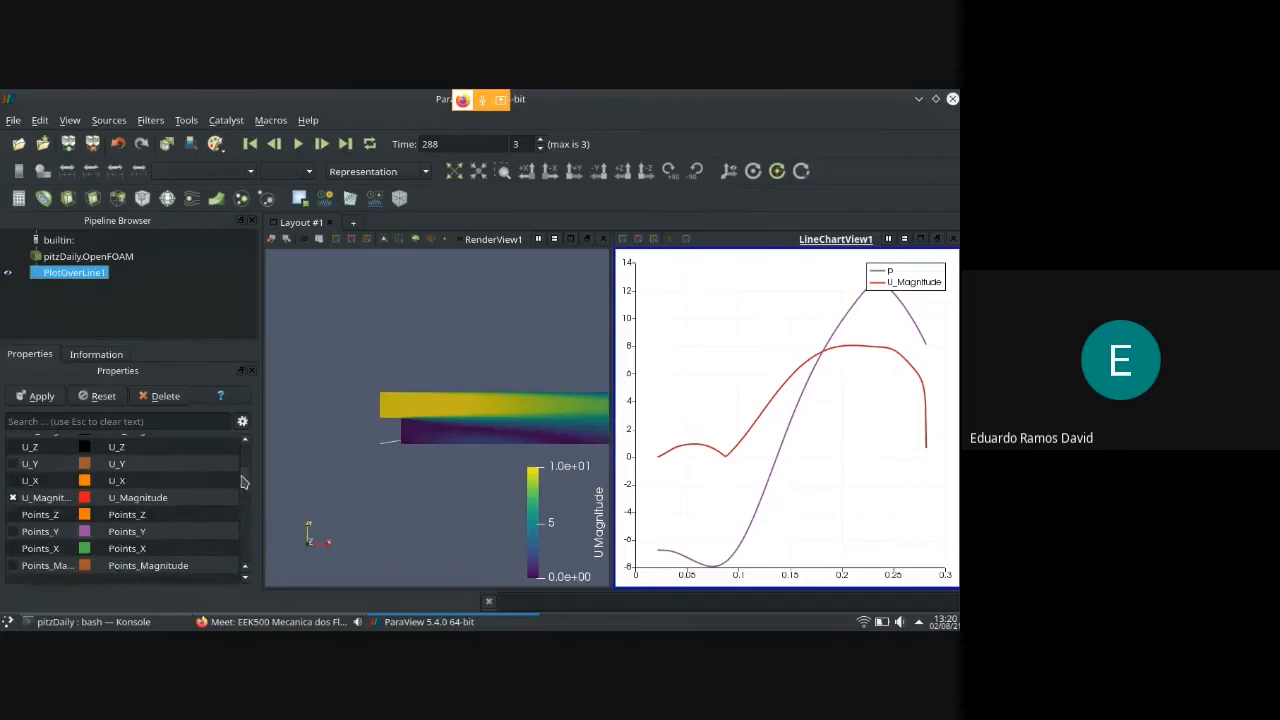
{"action": "left_click", "coordinate": [12, 498]}
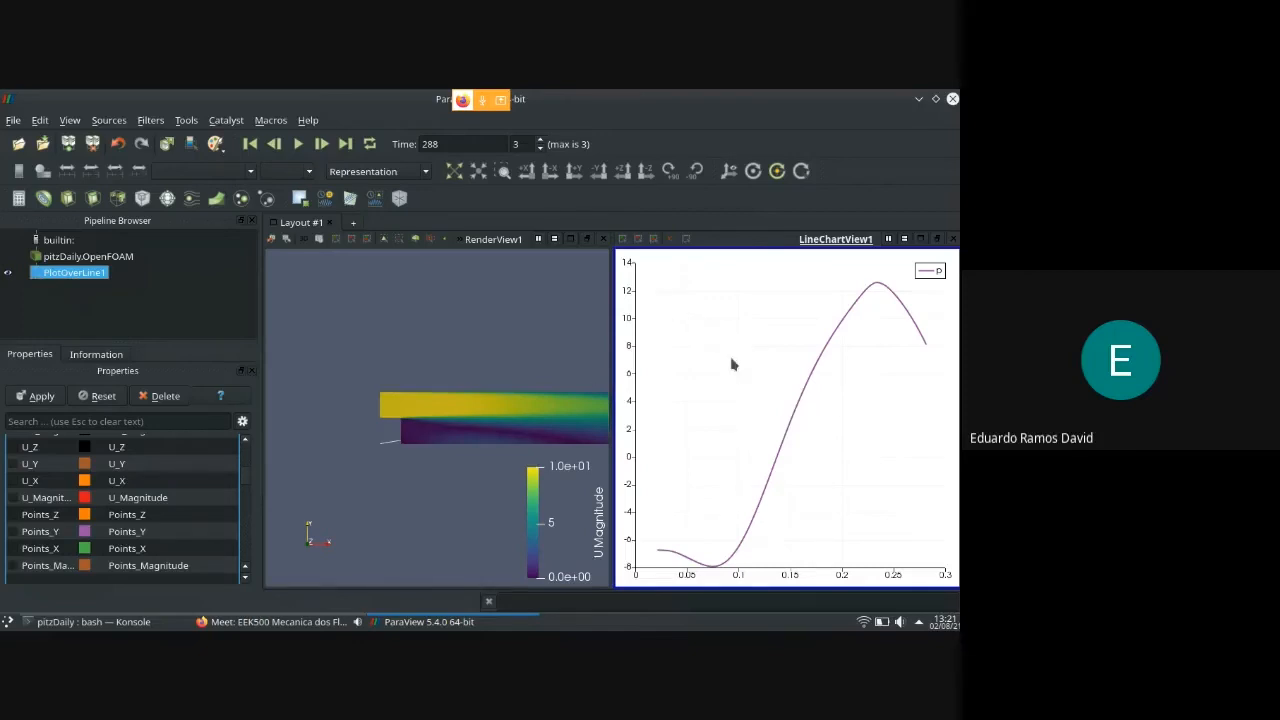
Save the Plot Over Line data as the CSV file exemplo.csv in the pitzDaily folder, with a precision of 5
{"action": "left_click", "coordinate": [457, 320]}
{"action": "left_click", "coordinate": [675, 351]}
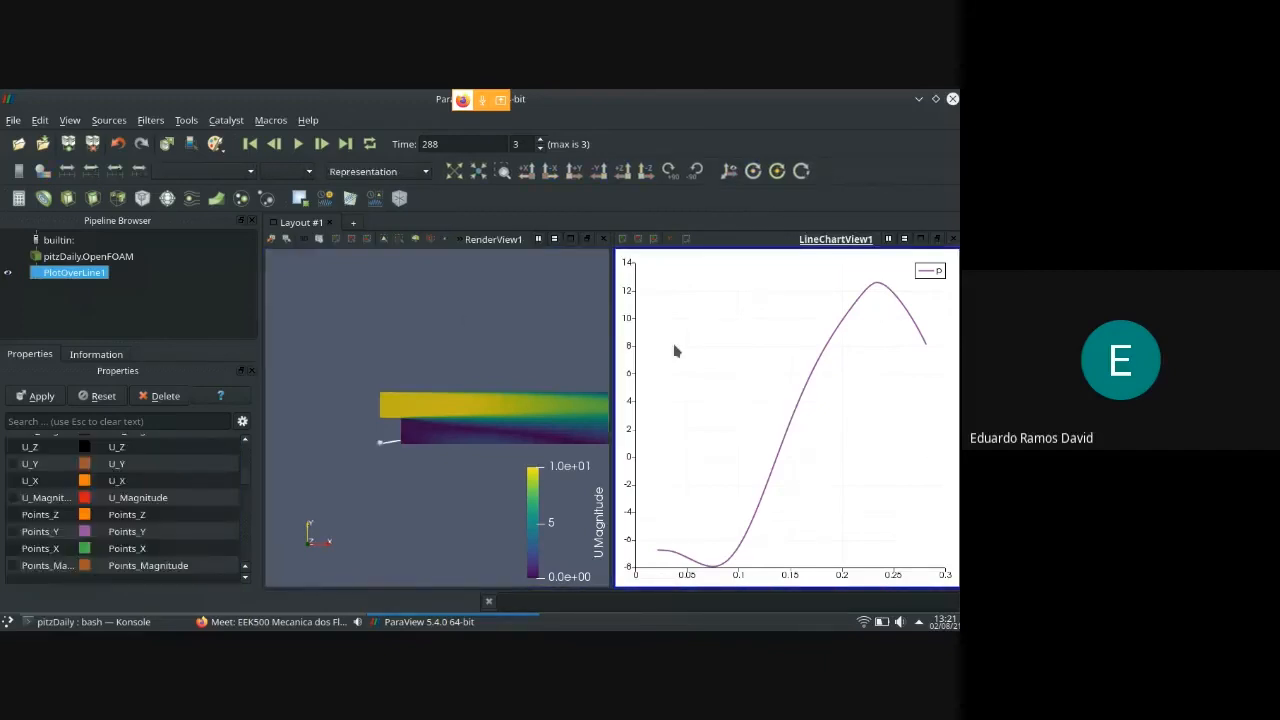
{"action": "left_click", "coordinate": [12, 121]}
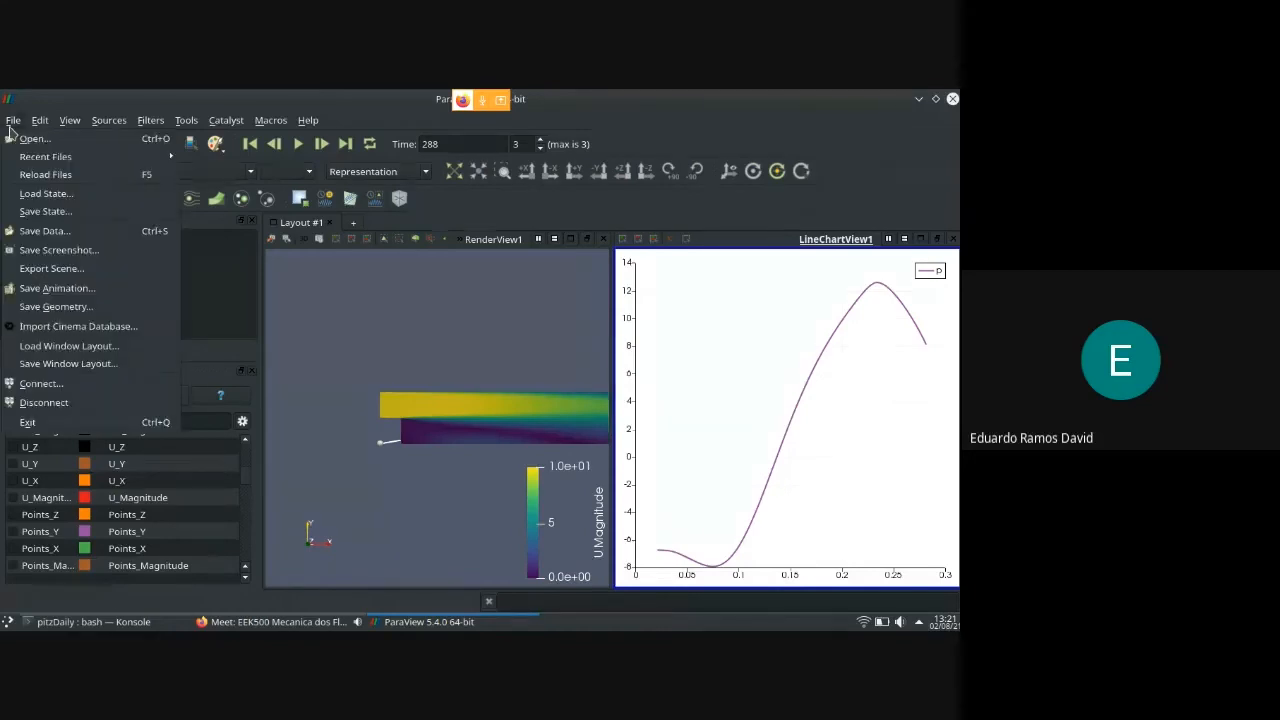
{"action": "left_click", "coordinate": [44, 231]}
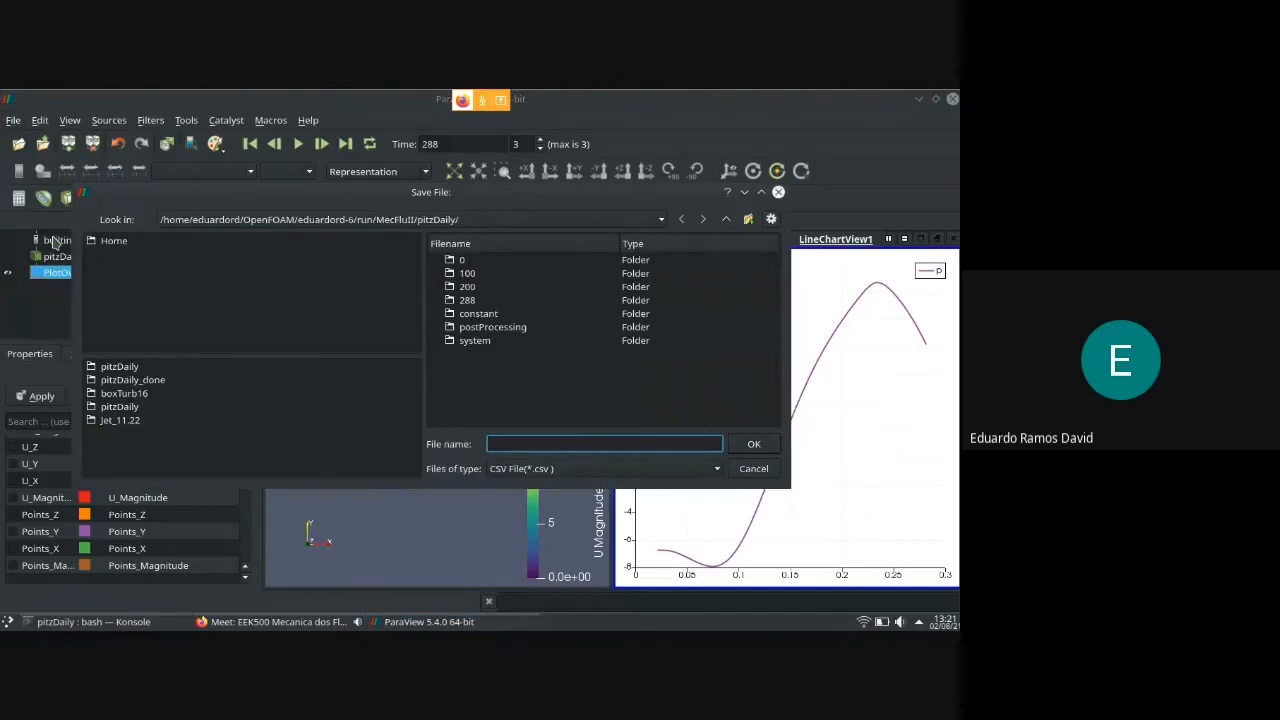
{"action": "type", "text": "exemplo.csv"}
{"action": "left_click", "coordinate": [733, 452]}
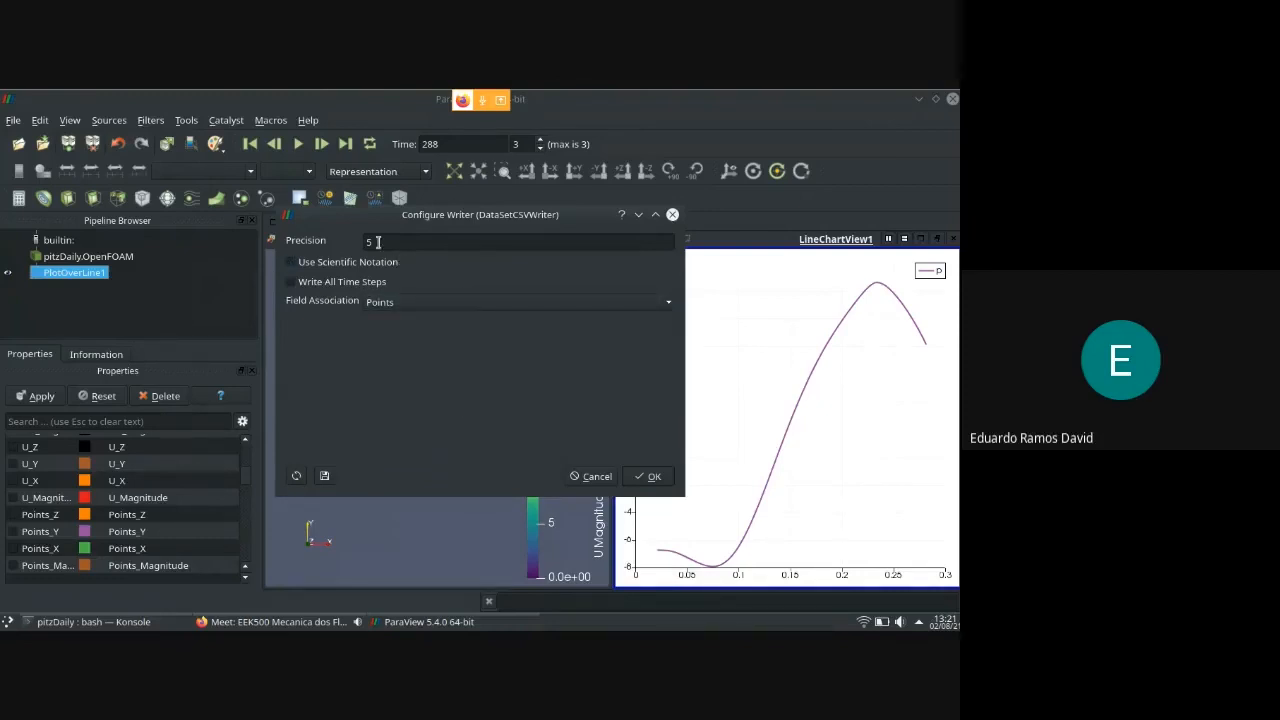
{"action": "left_click_drag", "start_coordinate": [387, 241], "coordinate": [370, 241]}
{"action": "key", "text": "BackSpace"}
{"action": "type", "text": "5"}
{"action": "left_click", "coordinate": [662, 474]}
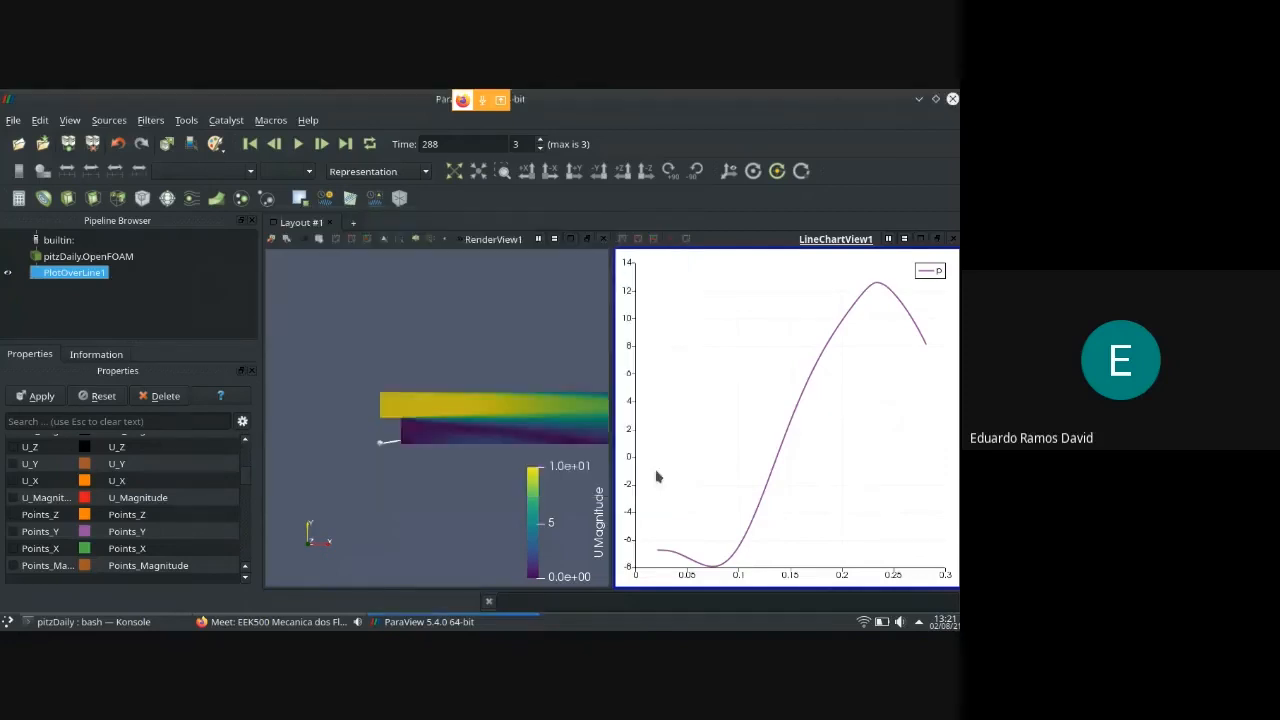
Switch to the Konsole terminal and list the contents of the pitzDaily case folder with ls
{"action": "left_click", "coordinate": [116, 624]}
{"action": "key", "text": "Return"}
{"action": "type", "text": "ls"}
{"action": "key", "text": "Return"}
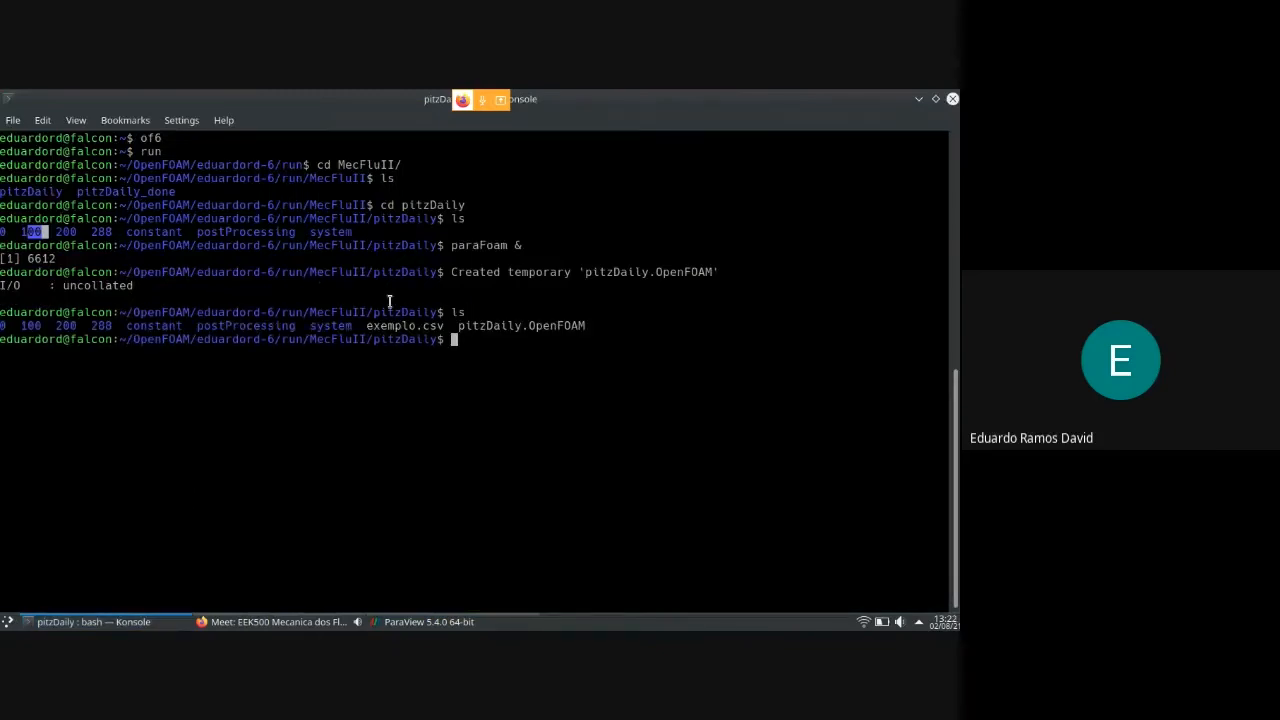
Open the exported exemplo.csv file in nvim from the pitzDaily case folder
{"action": "left_click", "coordinate": [366, 325]}
{"action": "left_click_drag", "start_coordinate": [366, 325], "coordinate": [444, 326]}
{"action": "left_click", "coordinate": [477, 360]}
{"action": "type", "text": "nvim ex"}
{"action": "key", "text": "Tab"}
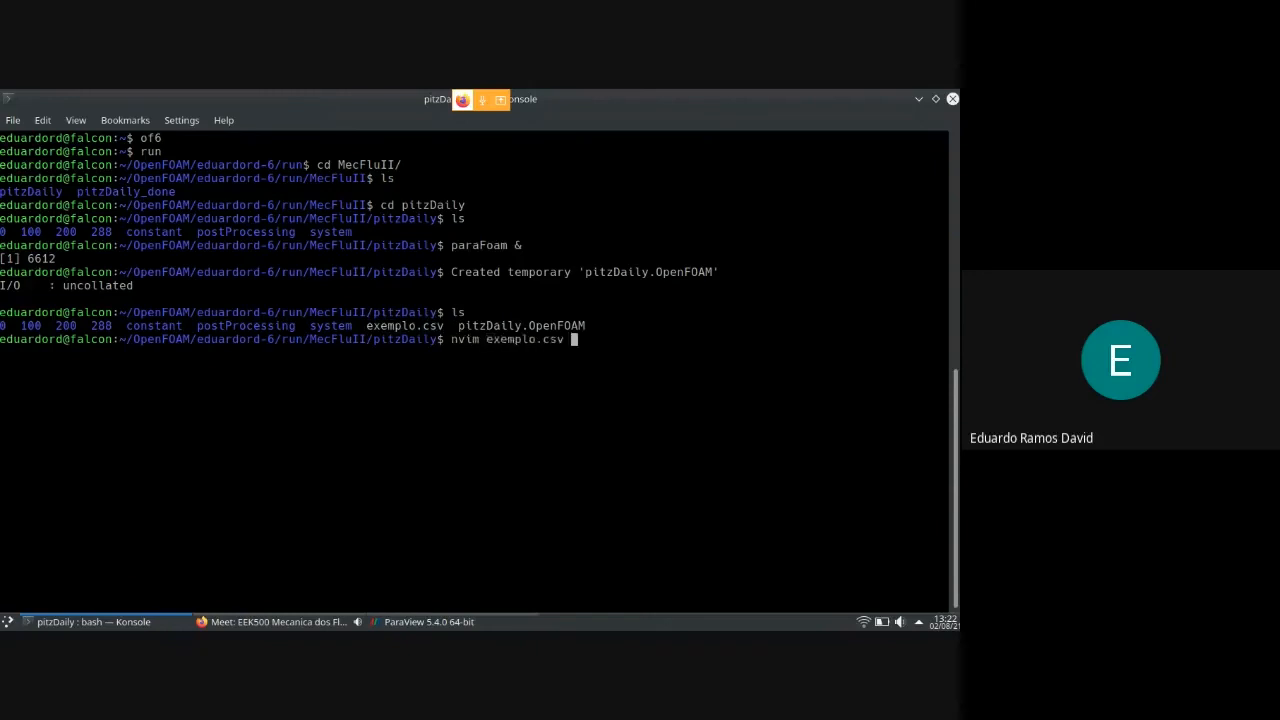
{"action": "key", "text": "Return"}
Look through the data rows of exemplo.csv to examine the exported field values and point coordinates
{"action": "key", "text": "j"}
{"action": "key", "text": "j"}
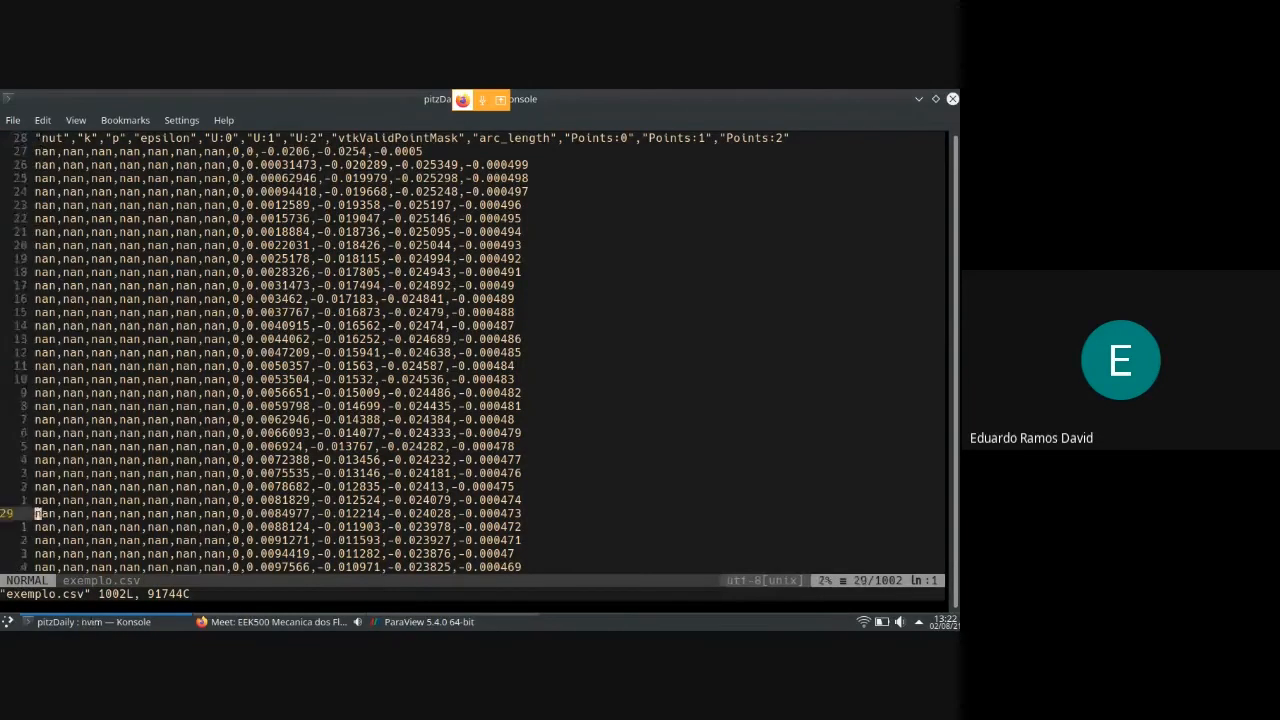
{"action": "key", "text": "j"}
{"action": "key", "text": "j"}
{"action": "key", "text": "j"}
{"action": "key", "text": "j"}
{"action": "key", "text": "j"}
{"action": "key", "text": "j"}
{"action": "key", "text": "j"}
{"action": "key", "text": "j"}
{"action": "key", "text": "j"}
{"action": "key", "text": "j"}
{"action": "key", "text": "j"}
{"action": "key", "text": "j"}
{"action": "key", "text": "j"}
{"action": "key", "text": "j"}
{"action": "key", "text": "k"}
{"action": "key", "text": "k"}
{"action": "key", "text": "k"}
{"action": "key", "text": "k"}
{"action": "key", "text": "k"}
{"action": "key", "text": "l"}
{"action": "key", "text": "l"}
{"action": "key", "text": "l"}
{"action": "key", "text": "l"}
{"action": "key", "text": "l"}
{"action": "key", "text": "l"}
{"action": "key", "text": "l"}
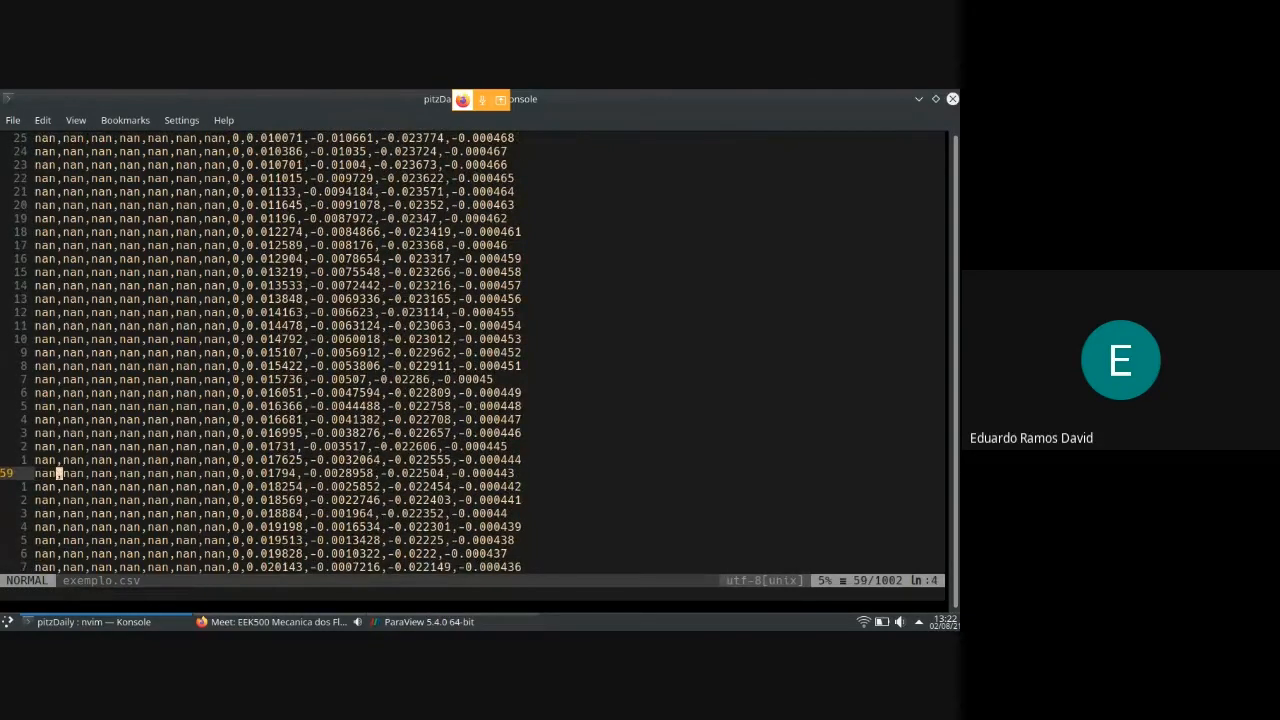
{"action": "key", "text": "h"}
{"action": "left_click", "coordinate": [376, 621]}
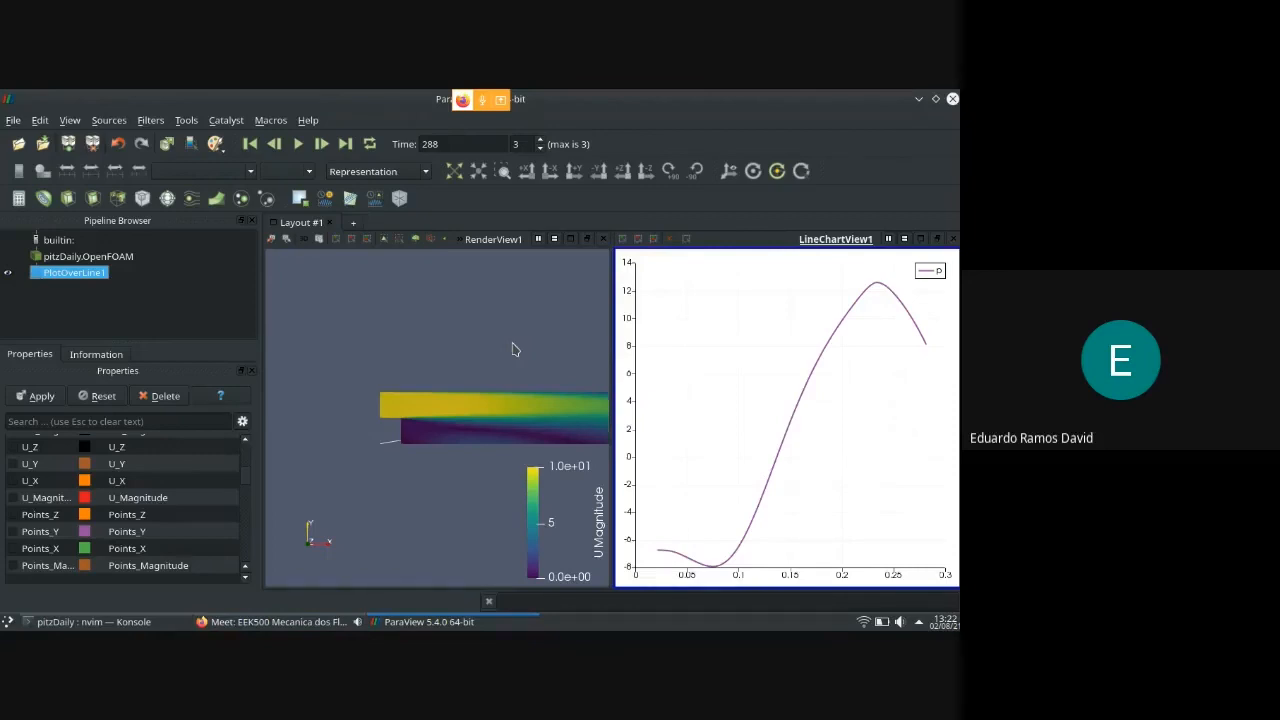
{"action": "left_click", "coordinate": [272, 621]}
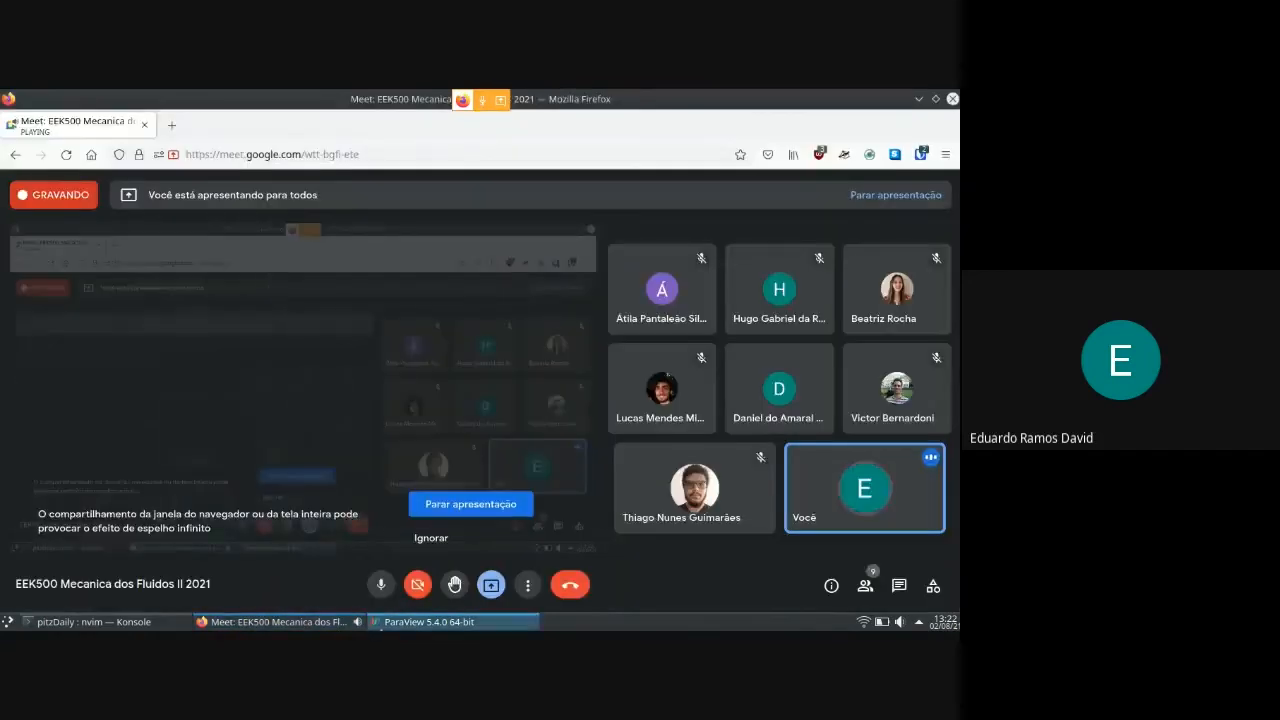
{"action": "left_click", "coordinate": [381, 624]}
Return to exemplo.csv in Konsole, go back up to the header row and highlight the arc_length column name
{"action": "left_click", "coordinate": [172, 623]}
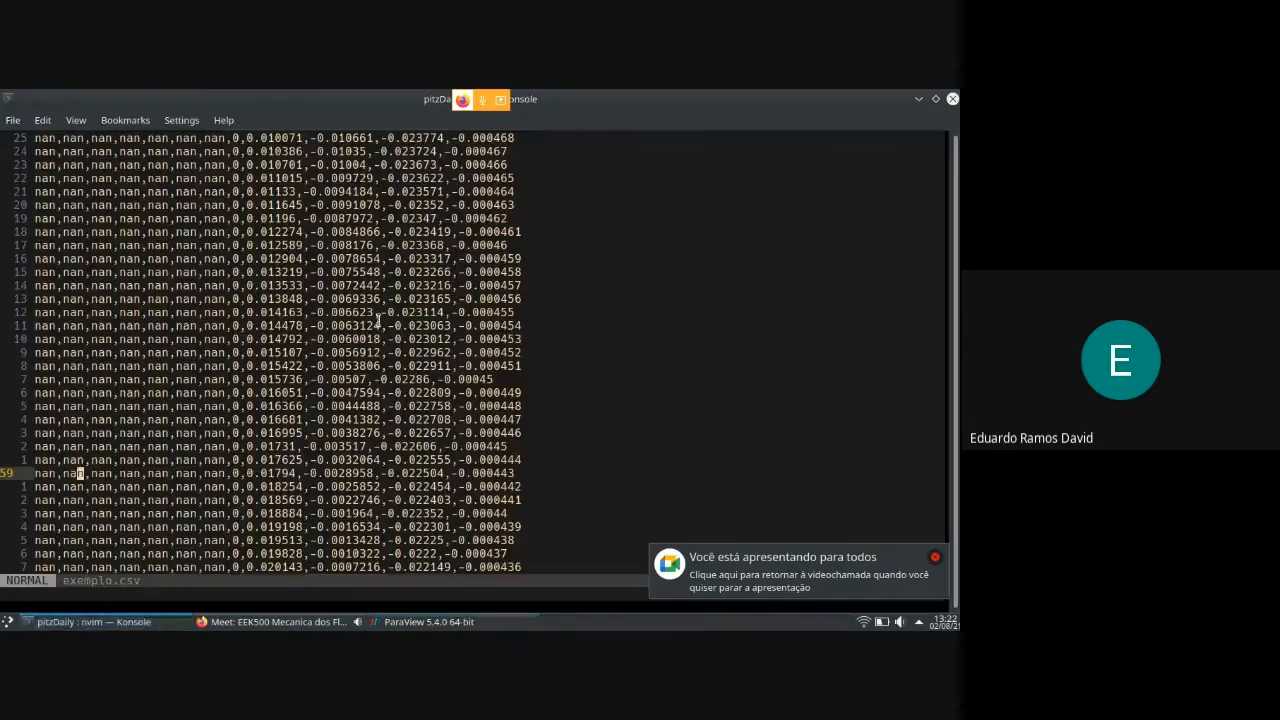
{"action": "key", "text": "k"}
{"action": "key", "text": "k"}
{"action": "key", "text": "k"}
{"action": "key", "text": "k"}
{"action": "key", "text": "k"}
{"action": "key", "text": "k"}
{"action": "key", "text": "k"}
{"action": "key", "text": "k"}
{"action": "key", "text": "k"}
{"action": "key", "text": "k"}
{"action": "key", "text": "k"}
{"action": "key", "text": "k"}
{"action": "key", "text": "k"}
{"action": "key", "text": "k"}
{"action": "key", "text": "k"}
{"action": "key", "text": "k"}
{"action": "key", "text": "k"}
{"action": "key", "text": "k"}
{"action": "key", "text": "k"}
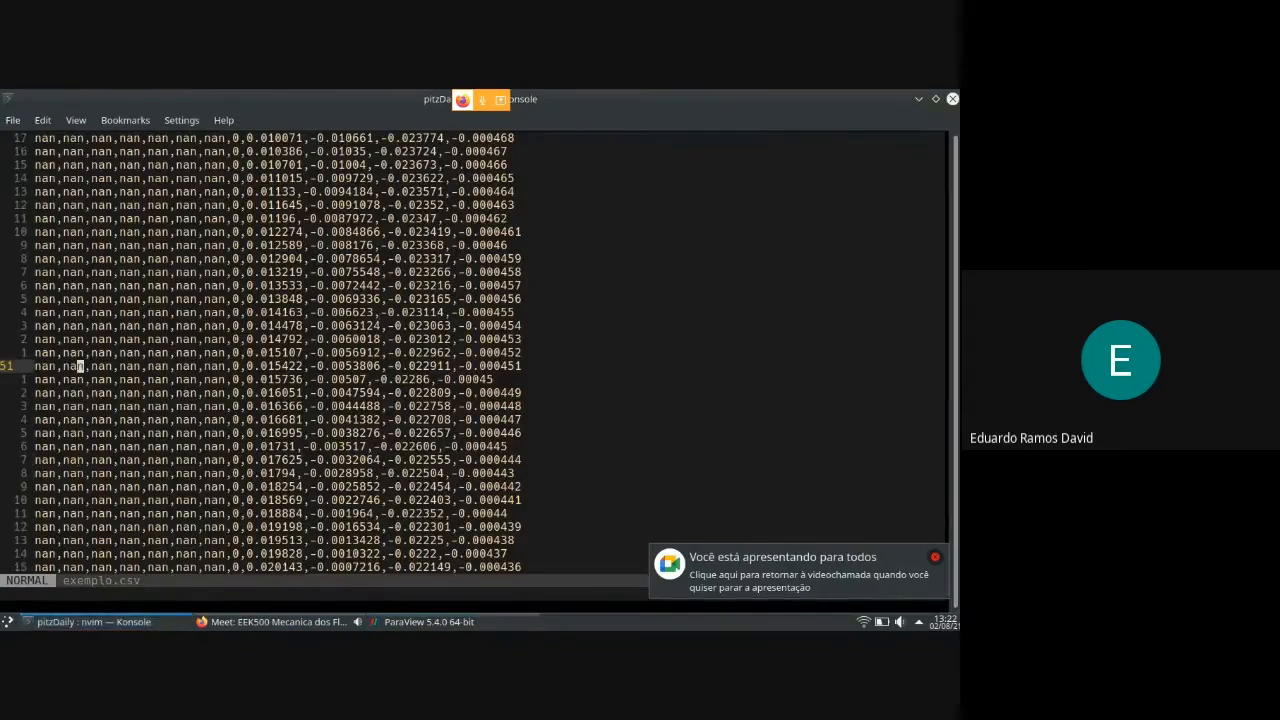
{"action": "key", "text": "k"}
{"action": "key", "text": "k"}
{"action": "key", "text": "k"}
{"action": "key", "text": "k"}
{"action": "key", "text": "k"}
{"action": "key", "text": "k"}
{"action": "key", "text": "k"}
{"action": "key", "text": "k"}
{"action": "key", "text": "k"}
{"action": "key", "text": "k"}
{"action": "key", "text": "k"}
{"action": "key", "text": "k"}
{"action": "key", "text": "k"}
{"action": "key", "text": "k"}
{"action": "key", "text": "k"}
{"action": "key", "text": "k"}
{"action": "key", "text": "k"}
{"action": "key", "text": "k"}
{"action": "key", "text": "k"}
{"action": "key", "text": "k"}
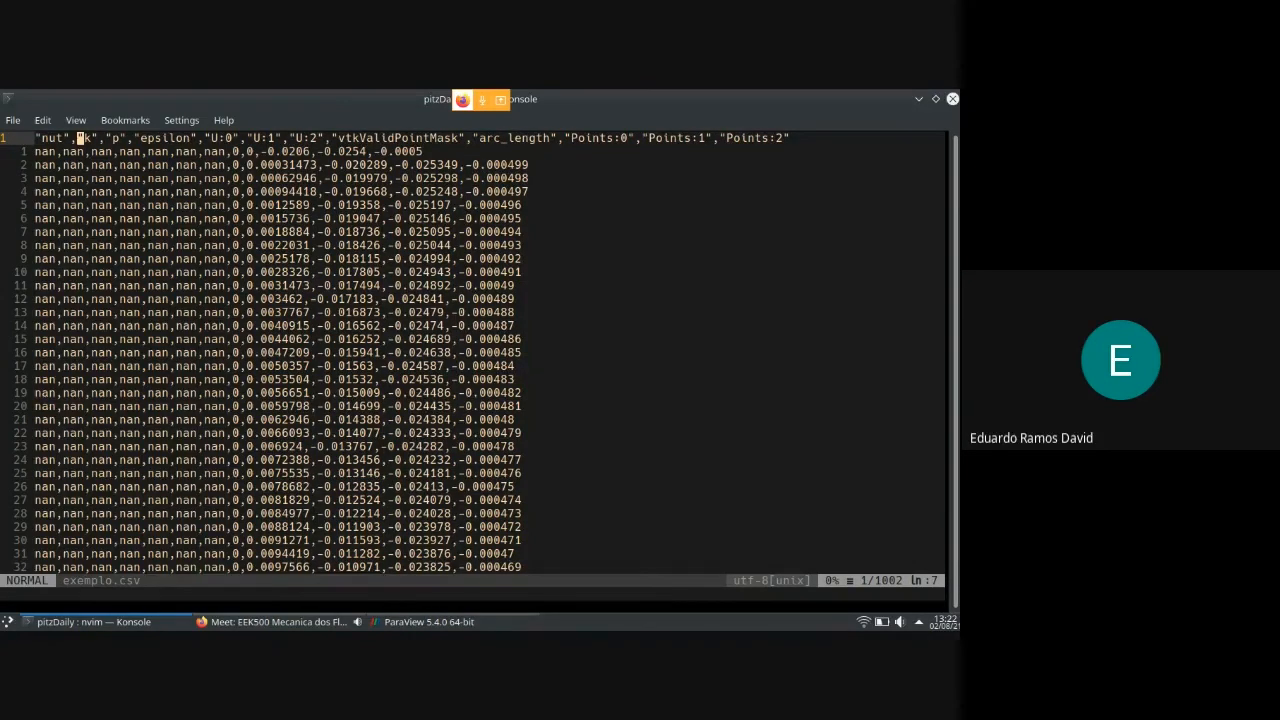
{"action": "left_click_drag", "start_coordinate": [479, 137], "coordinate": [550, 137]}
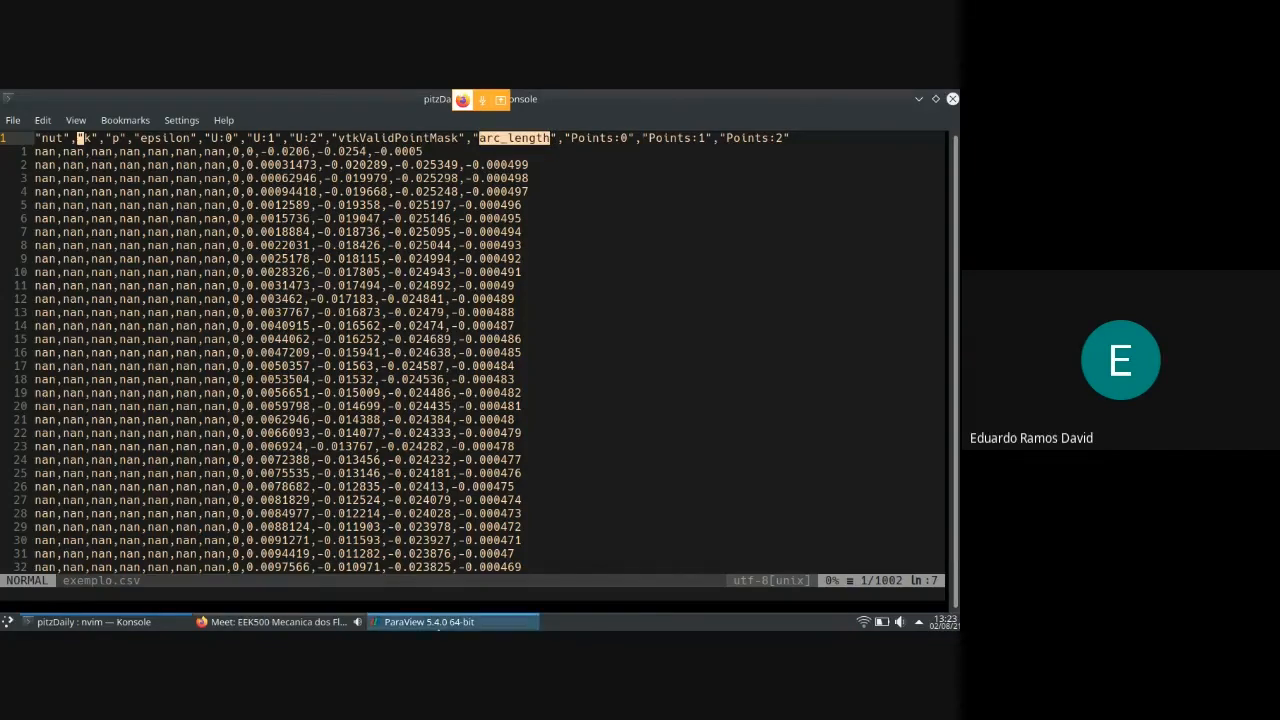
Switch to ParaView and close the line chart view, leaving only the render view in the layout
{"action": "left_click", "coordinate": [438, 624]}
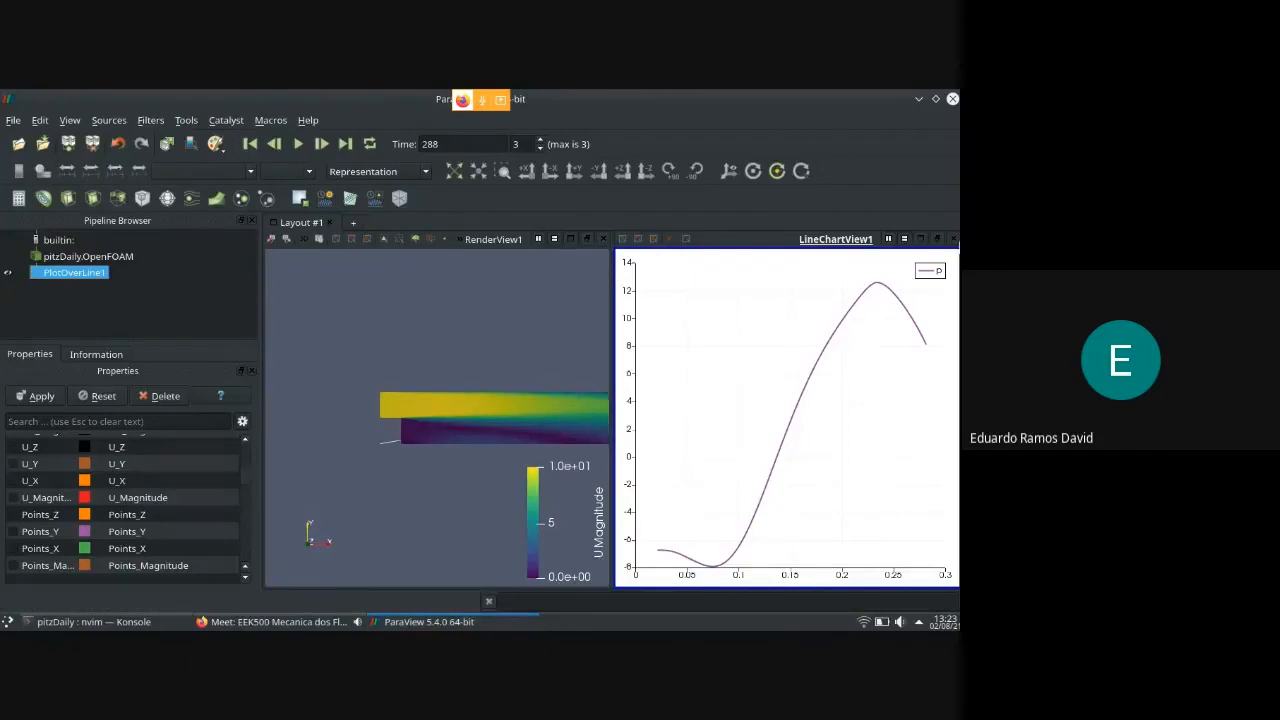
{"action": "left_click", "coordinate": [954, 240]}
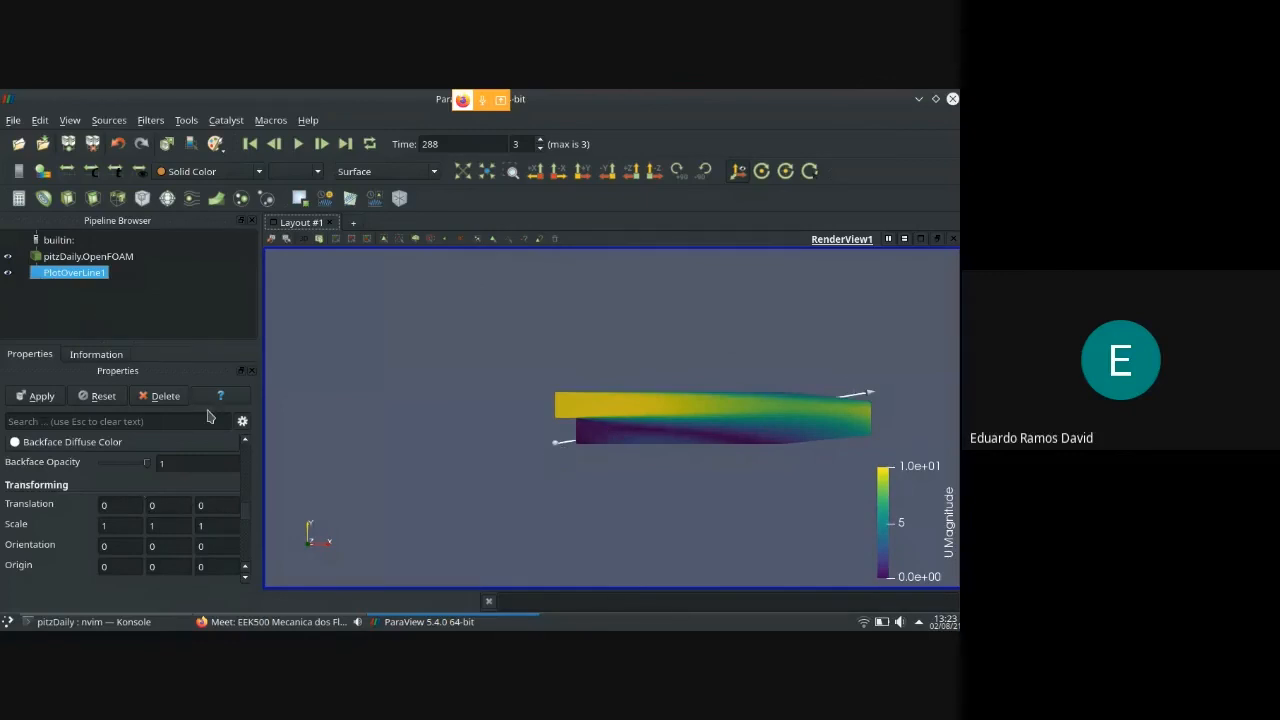
Go back to Konsole, quit nvim without saving exemplo.csv, and switch to ParaView again
{"action": "left_click", "coordinate": [267, 628]}
{"action": "left_click", "coordinate": [267, 628]}
{"action": "left_click", "coordinate": [112, 624]}
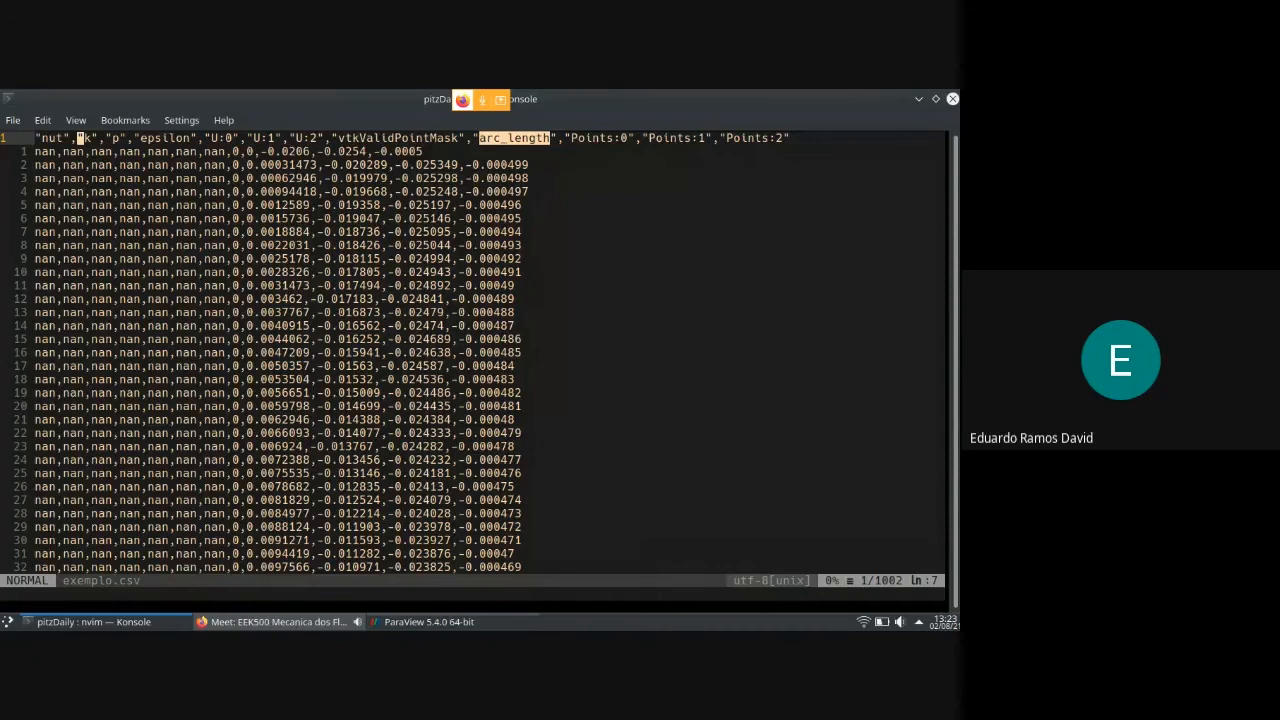
{"action": "type", "text": ":q"}
{"action": "key", "text": "Return"}
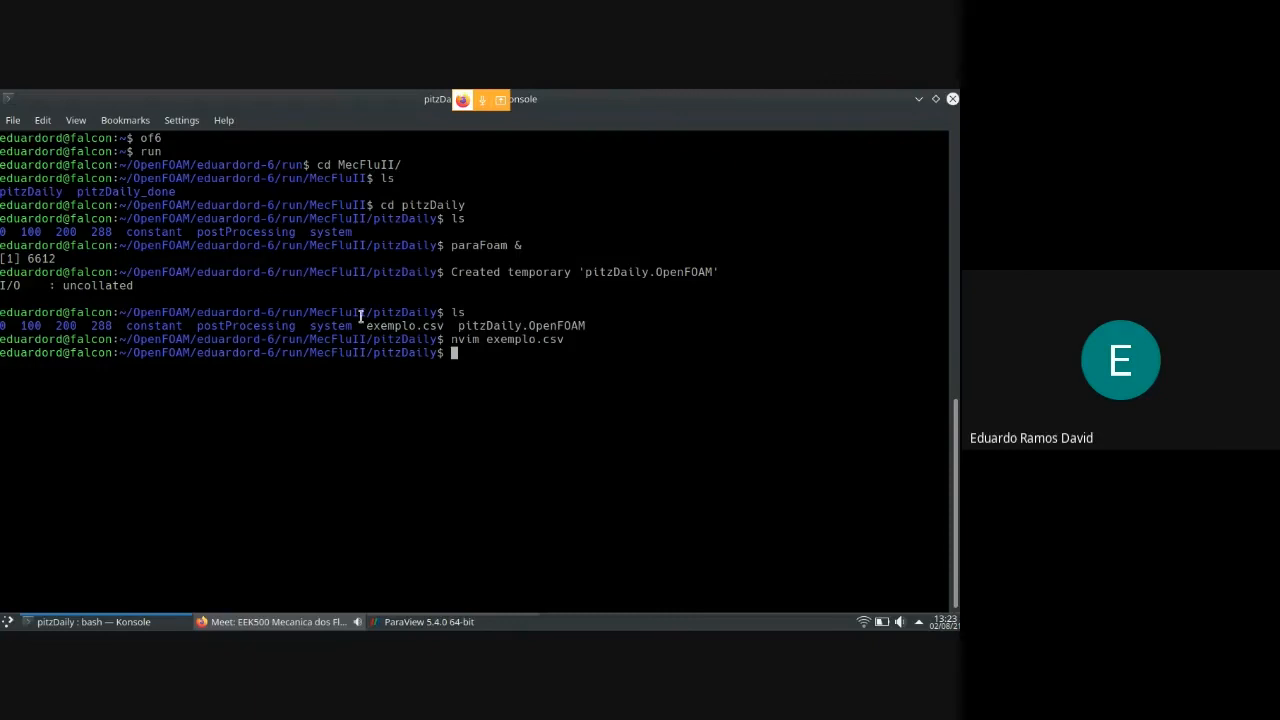
{"action": "left_click", "coordinate": [431, 622]}
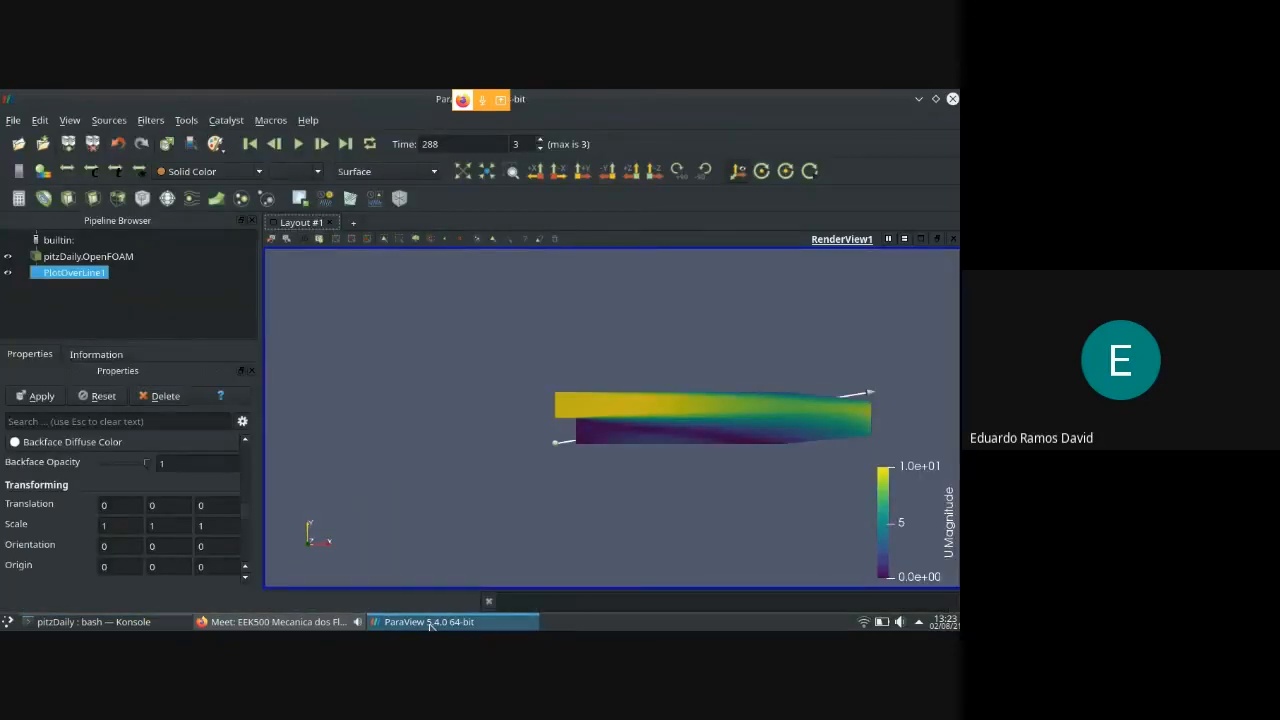